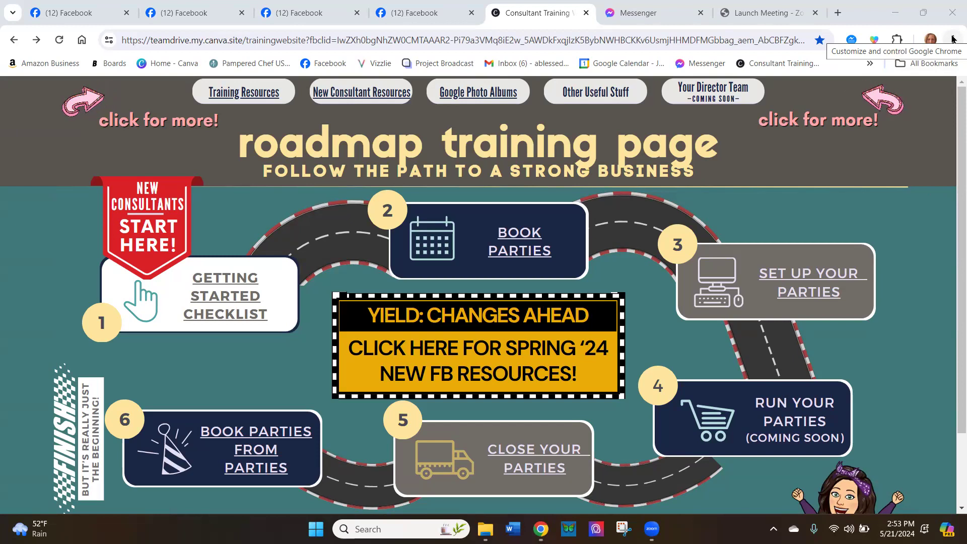
Search the Chrome Web Store for "boards" and open the Boards: One-click Content Sharing on Web extension page
{"action": "left_click", "coordinate": [952, 38]}
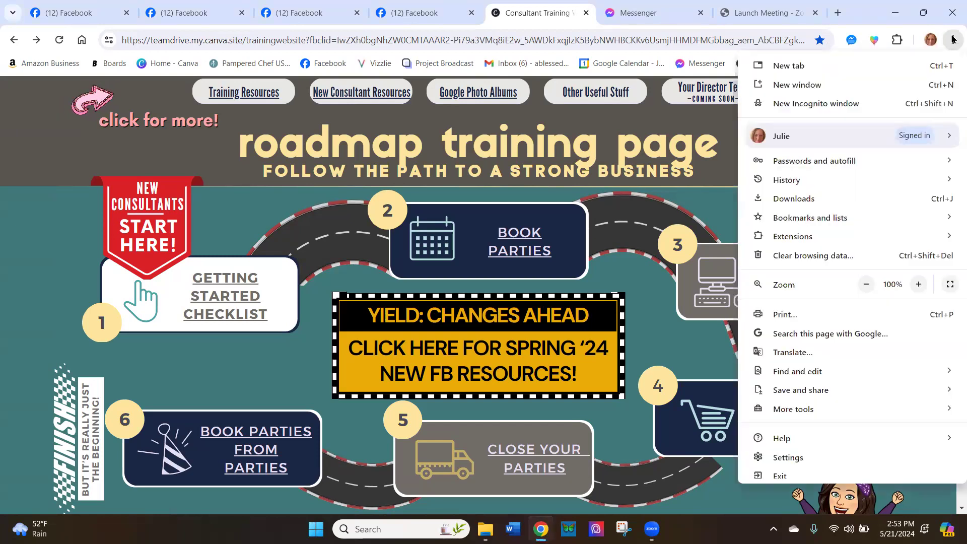
{"action": "mouse_move", "coordinate": [797, 236]}
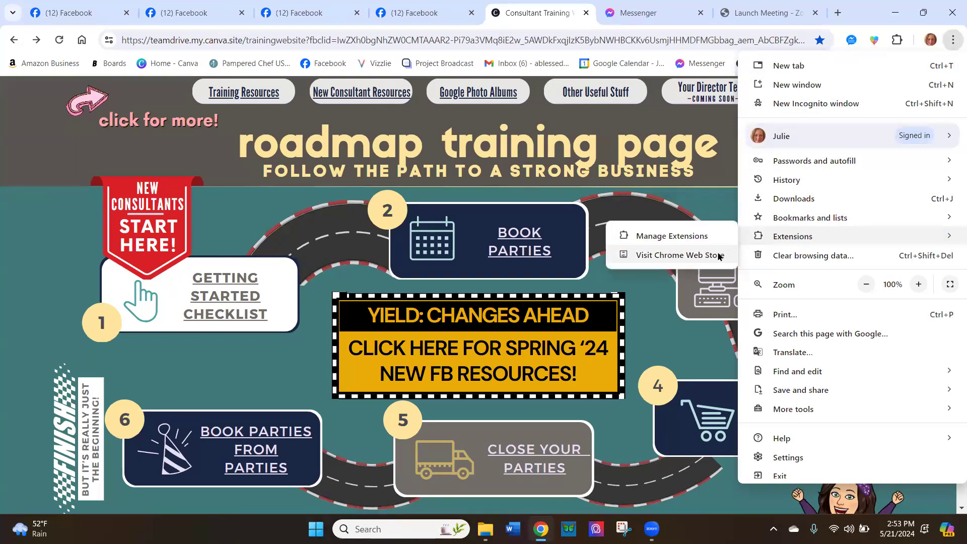
{"action": "left_click", "coordinate": [719, 256]}
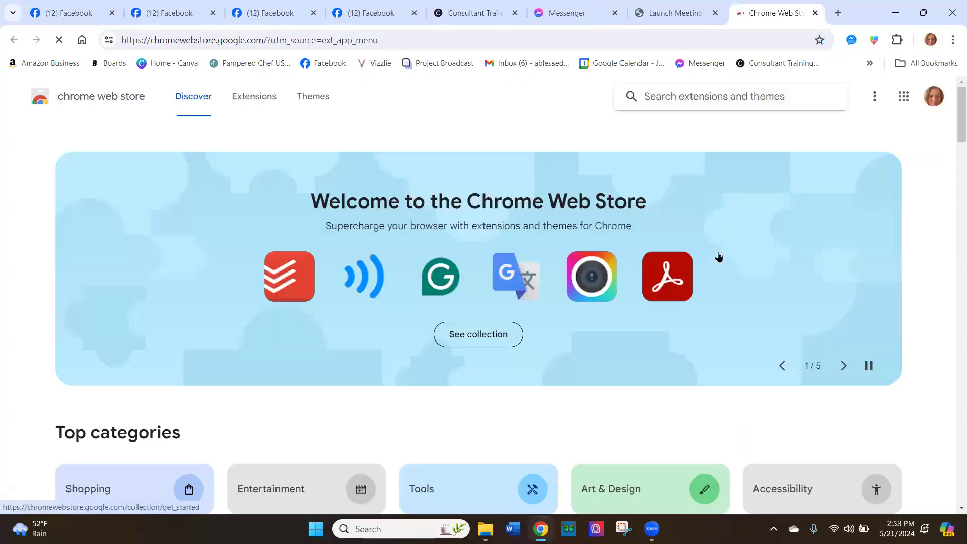
{"action": "type", "text": "boards"}
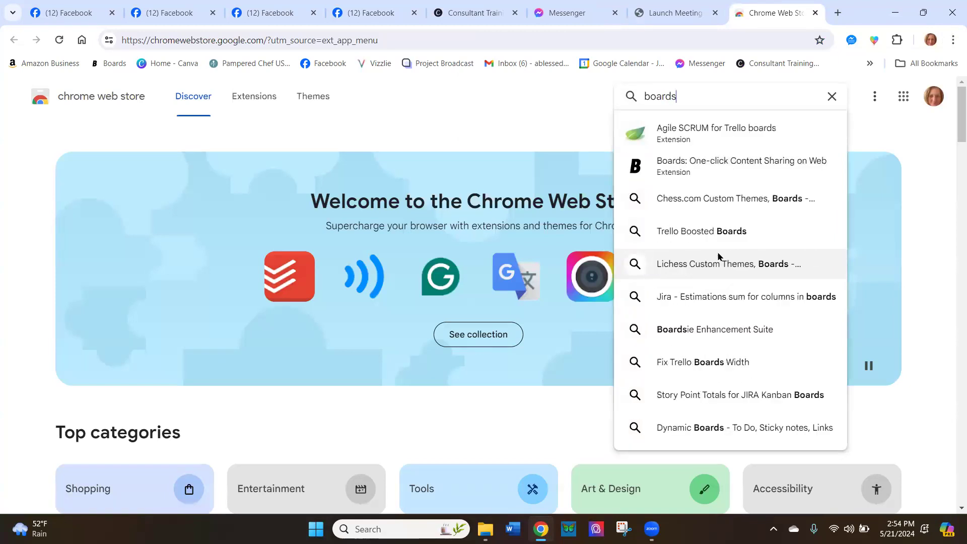
{"action": "left_click", "coordinate": [671, 172]}
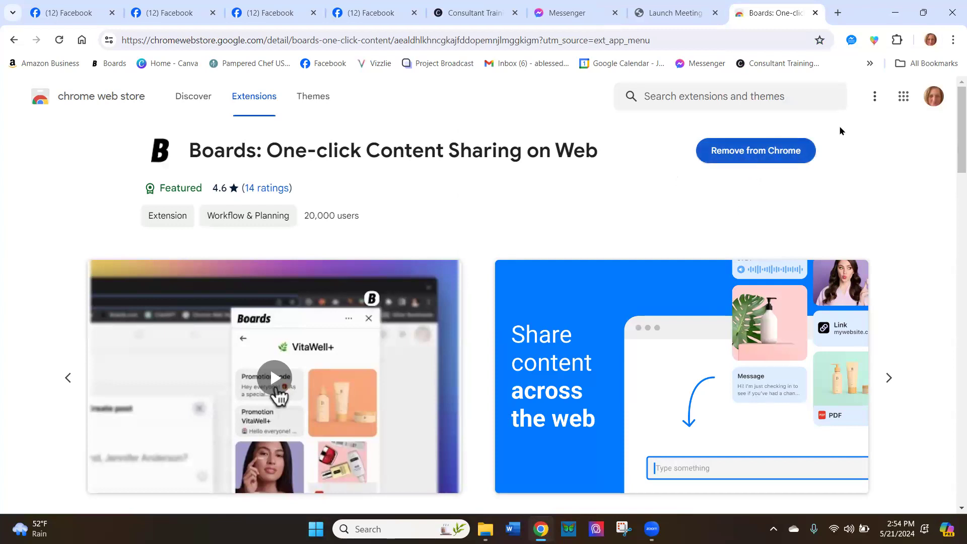
Pin the Boards: One-click Content Sharing extension in the browser and close the extensions list
{"action": "left_click", "coordinate": [896, 40]}
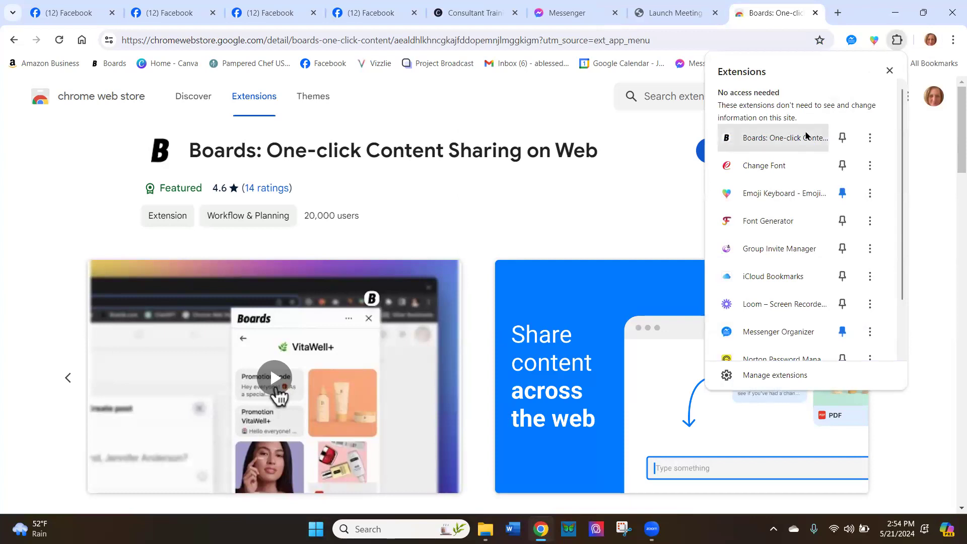
{"action": "left_click", "coordinate": [839, 144]}
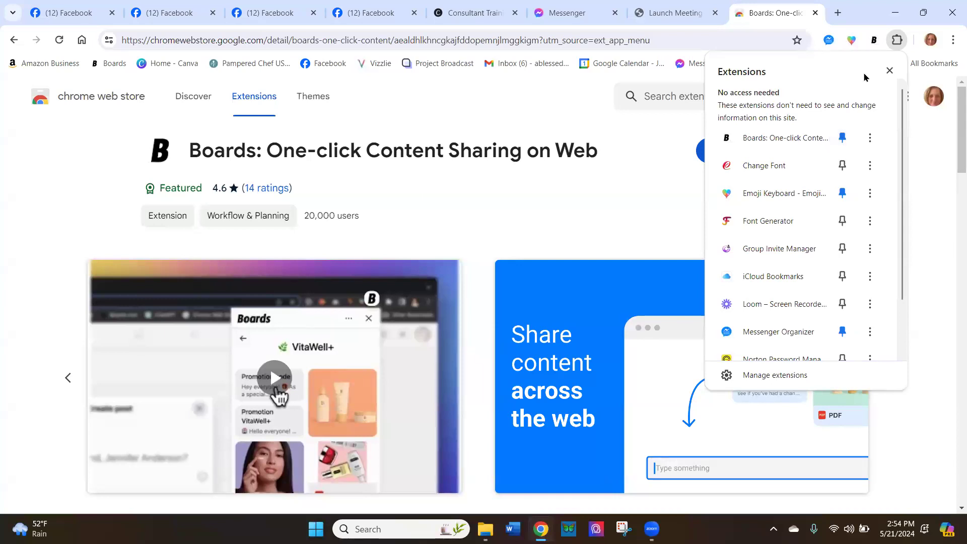
{"action": "left_click", "coordinate": [889, 71]}
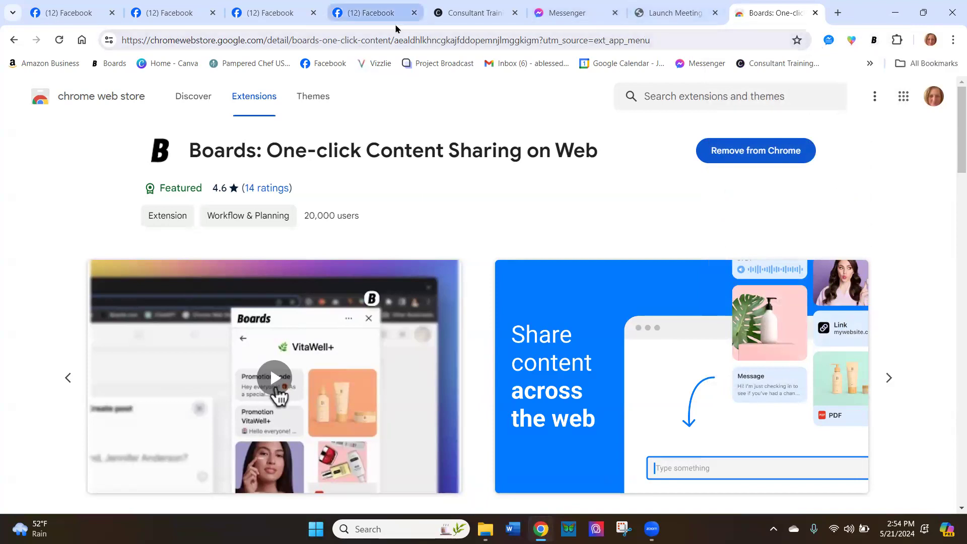
From the training site's Spring '24 new FB resources, open the 20-Minute Party Template (Boards) in the Boards app
{"action": "left_click", "coordinate": [458, 17]}
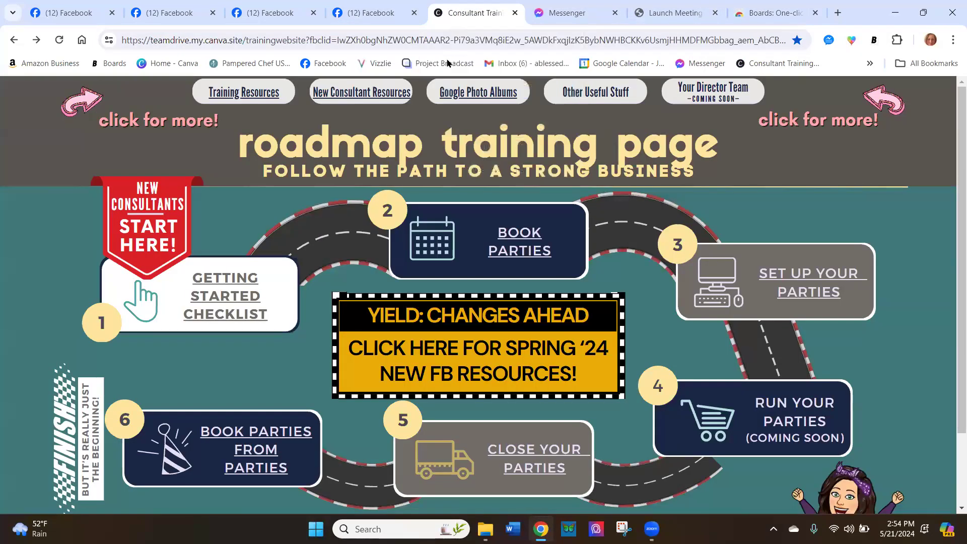
{"action": "left_click", "coordinate": [433, 352]}
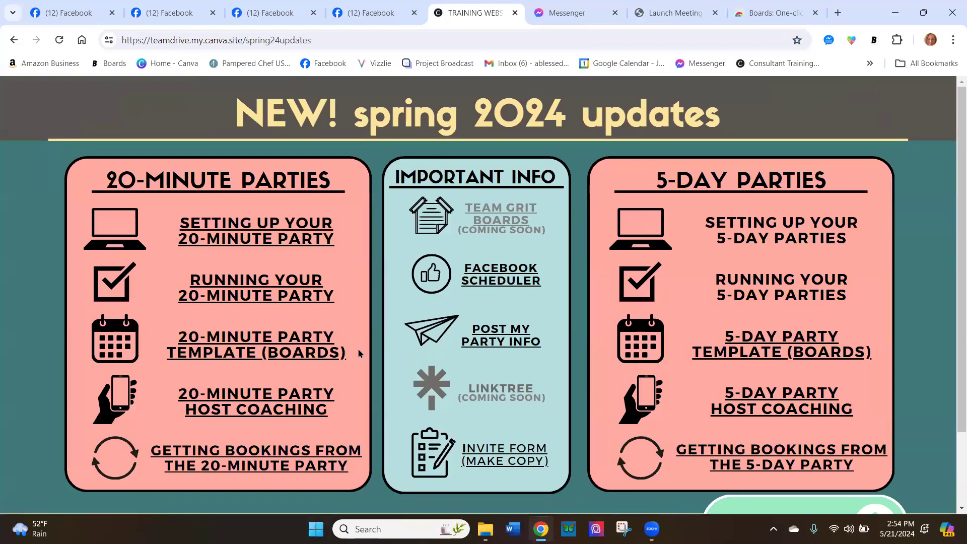
{"action": "left_click", "coordinate": [300, 356]}
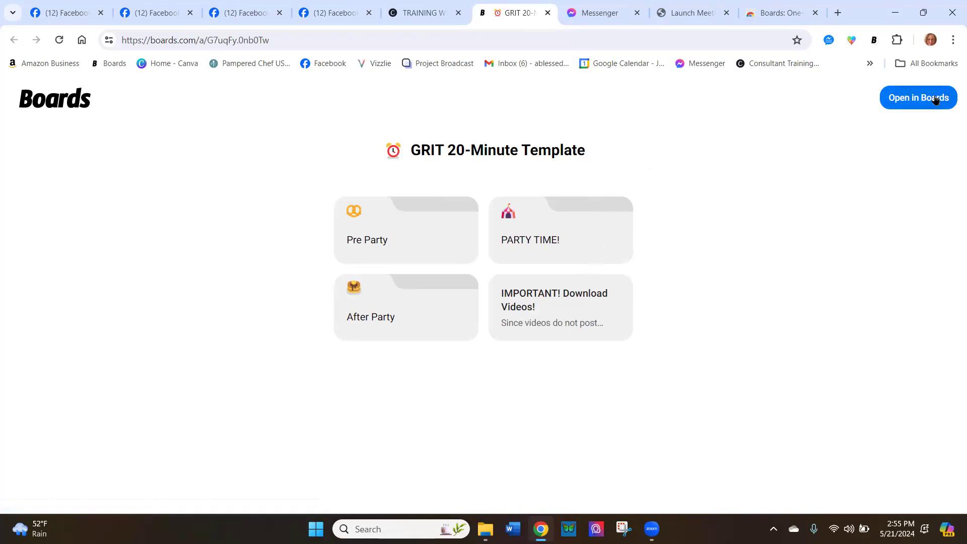
{"action": "left_click", "coordinate": [913, 104]}
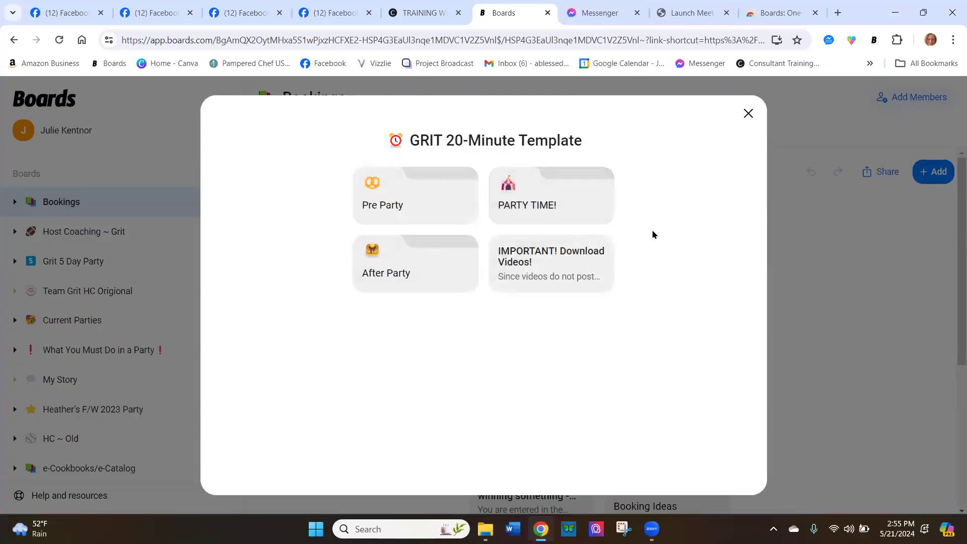
In the template's Pre Party folder, select the cover image, welcome text and picture, and the three specials items under 3 Days Before
{"action": "left_click", "coordinate": [419, 201]}
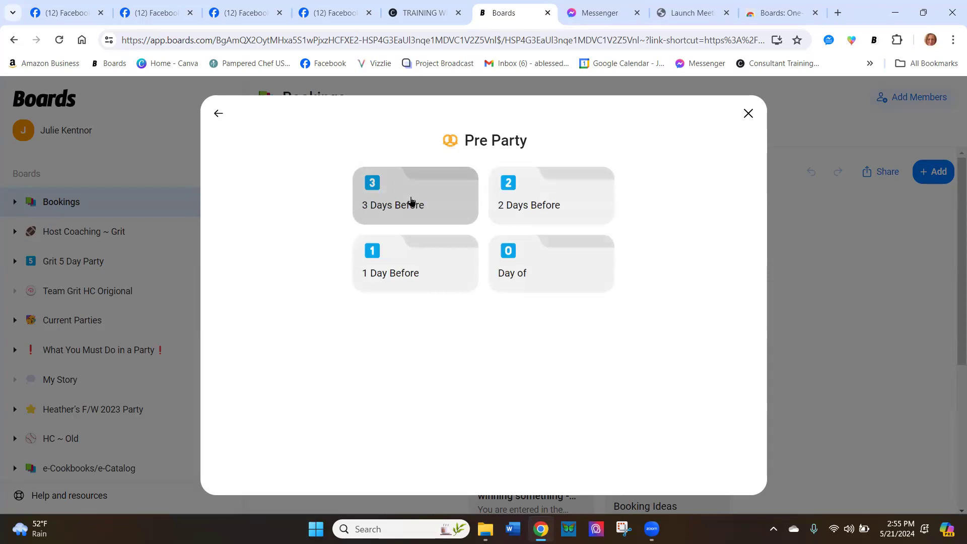
{"action": "left_click", "coordinate": [411, 201]}
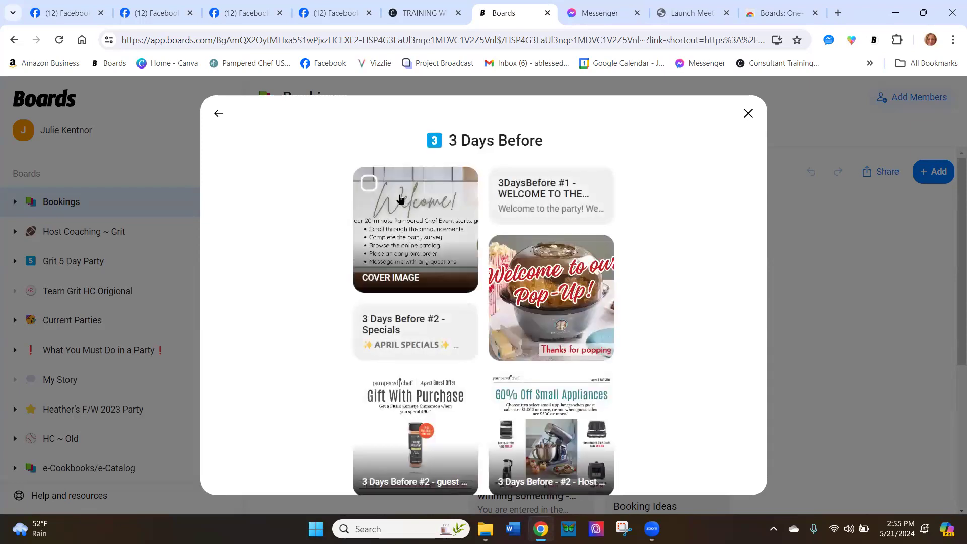
{"action": "left_click", "coordinate": [369, 184]}
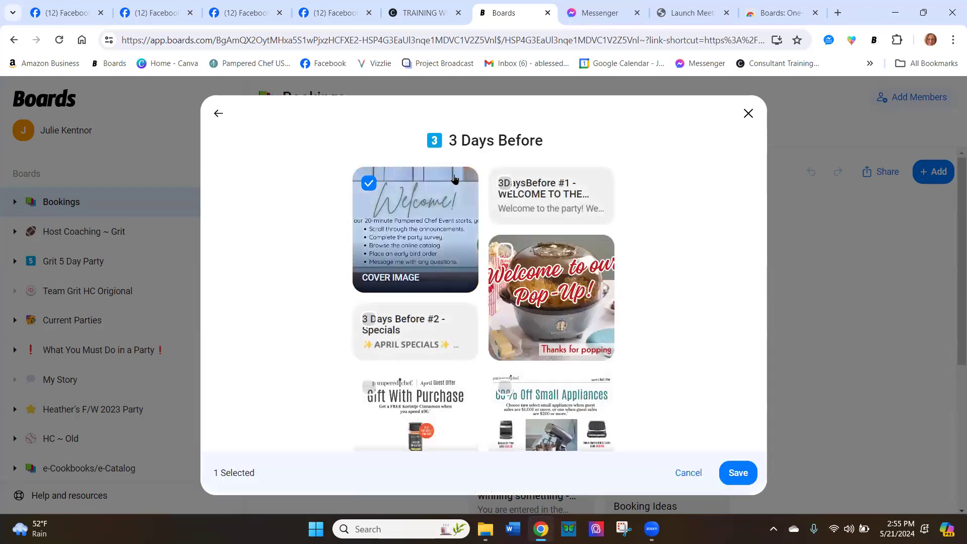
{"action": "left_click", "coordinate": [506, 183]}
{"action": "left_click", "coordinate": [504, 250]}
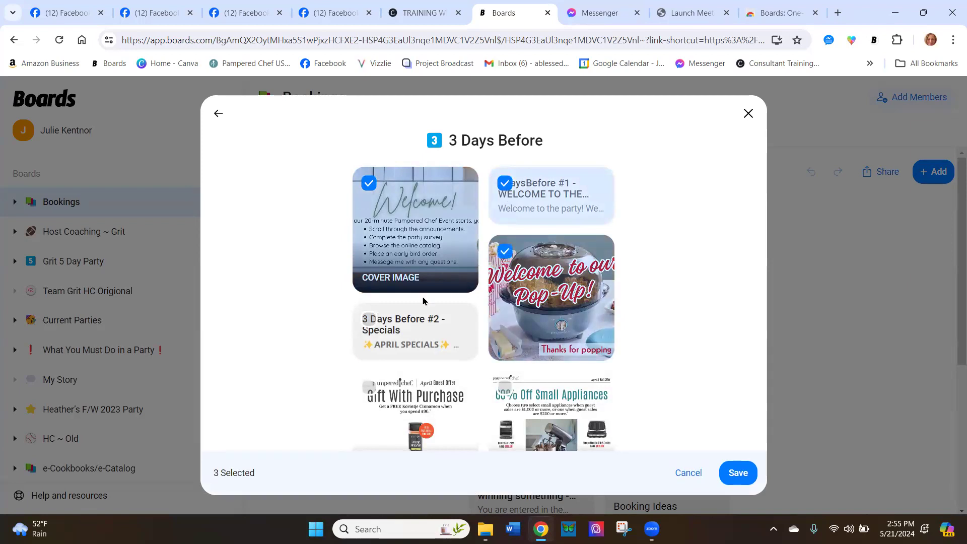
{"action": "left_click", "coordinate": [369, 318]}
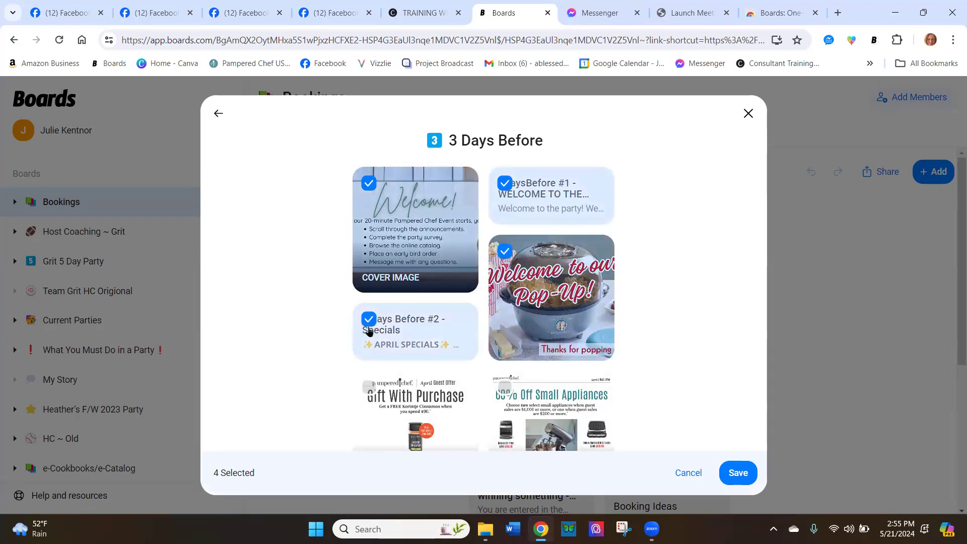
{"action": "left_click", "coordinate": [368, 388]}
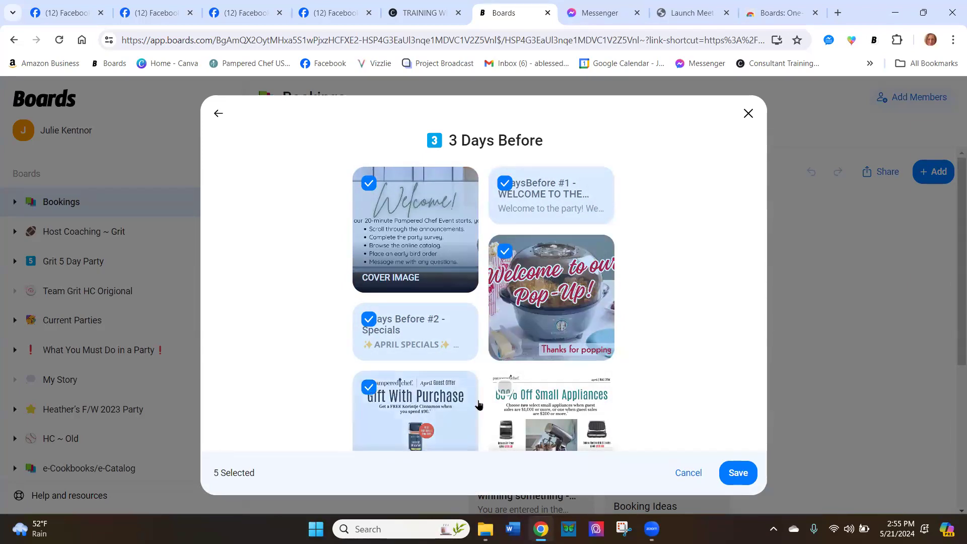
{"action": "left_click", "coordinate": [503, 392]}
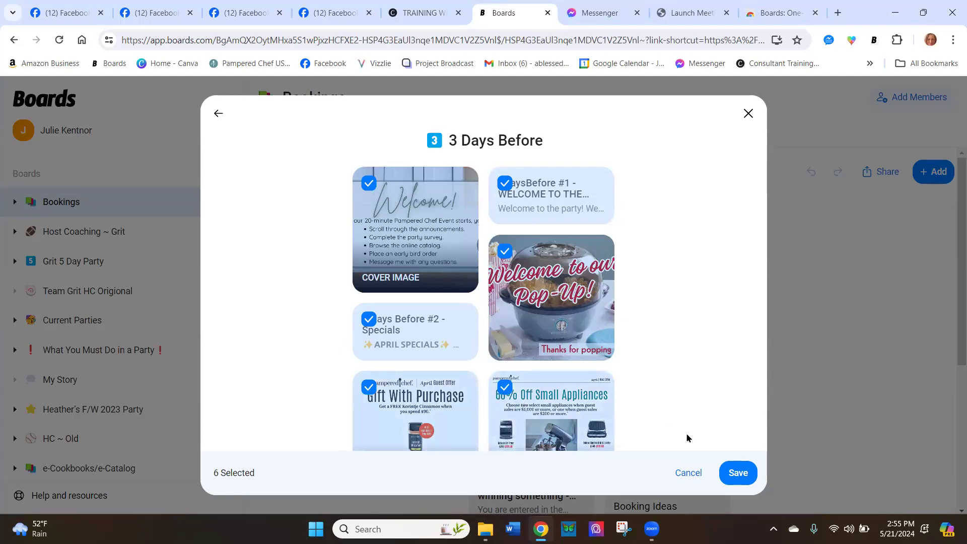
Start saving the selected items and create a new board named "20 min party" as their destination
{"action": "left_click", "coordinate": [729, 467]}
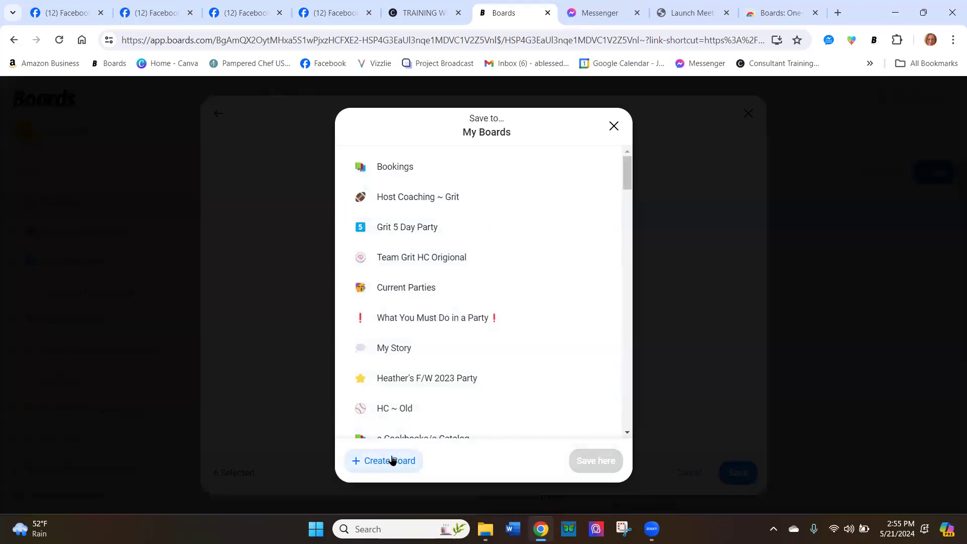
{"action": "left_click", "coordinate": [392, 460]}
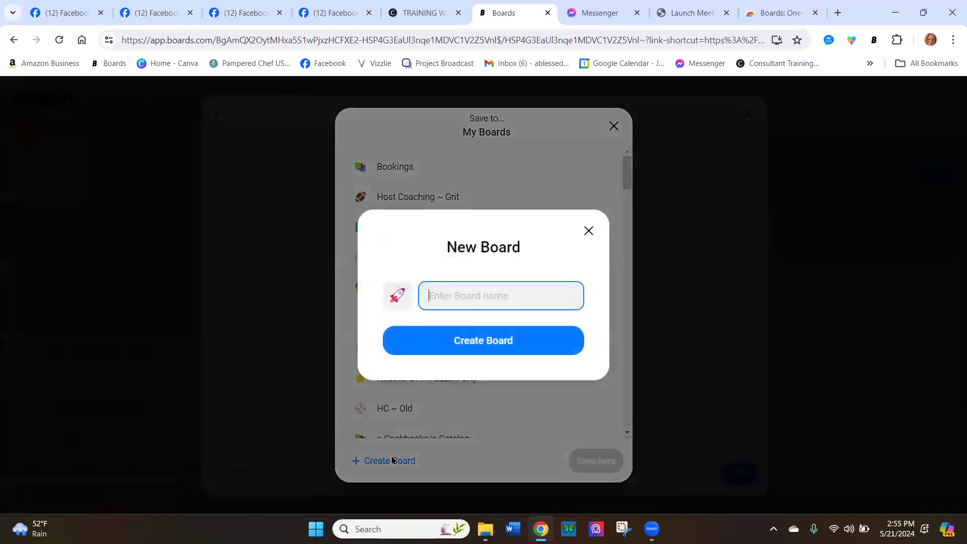
{"action": "type", "text": "20 mi"}
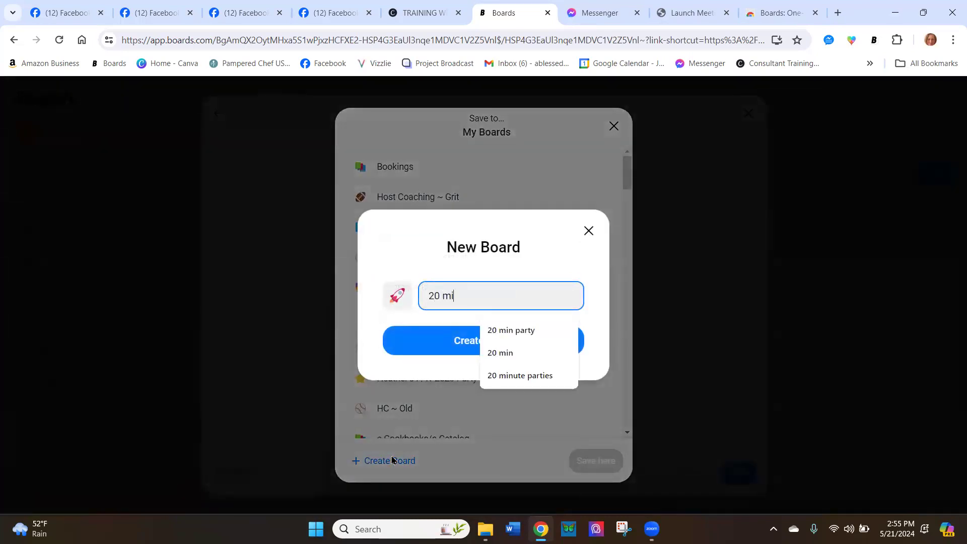
{"action": "type", "text": "n party"}
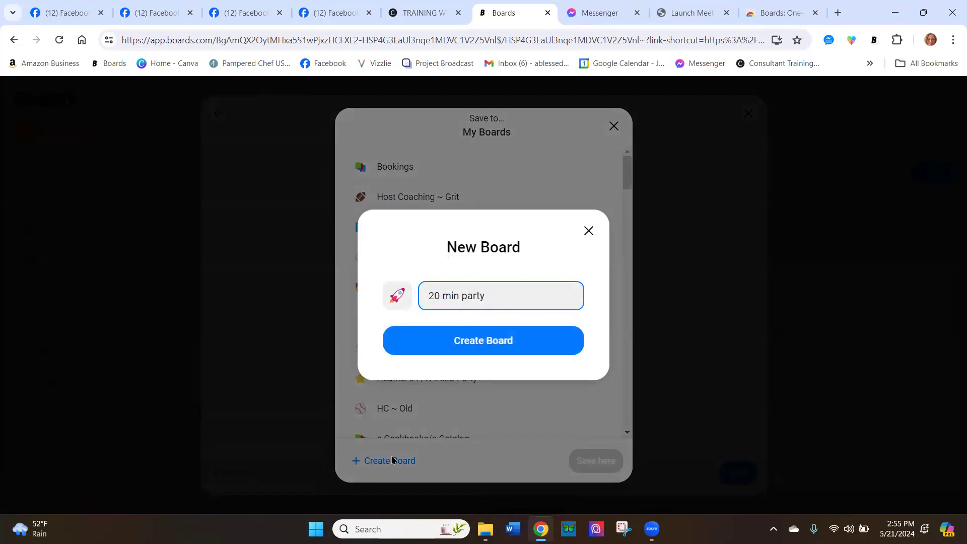
{"action": "left_click", "coordinate": [426, 342]}
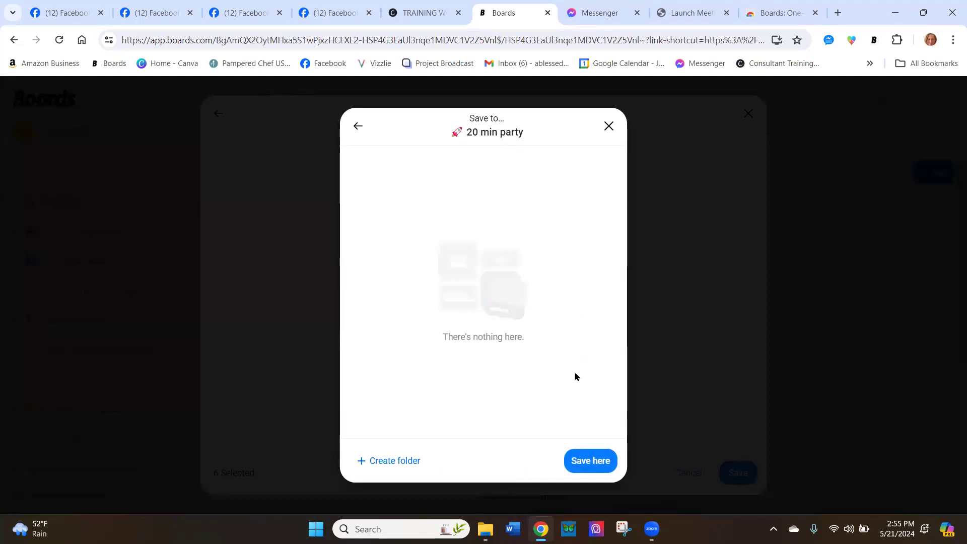
Create a folder named "3 day party" in the new board and save the selected items there
{"action": "left_click", "coordinate": [396, 459]}
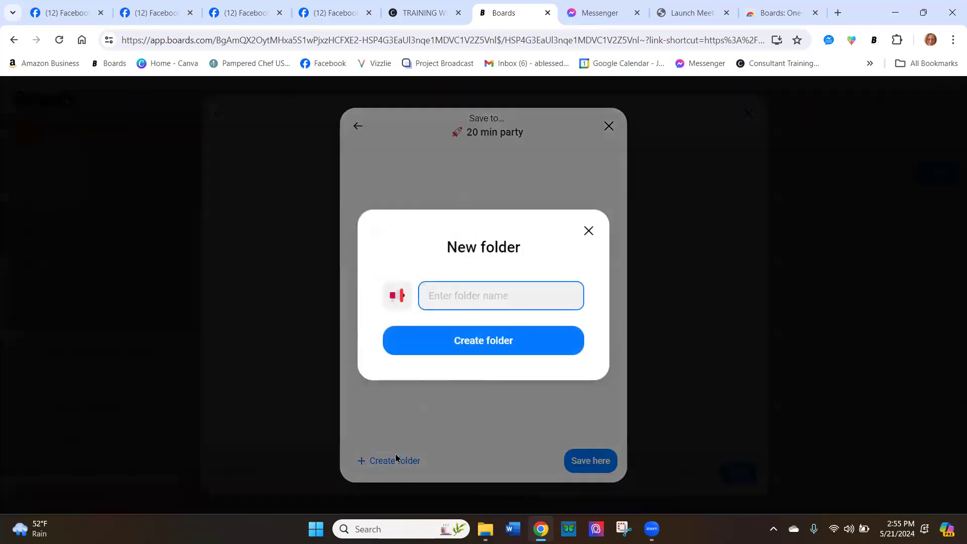
{"action": "type", "text": "3 day party"}
{"action": "left_click", "coordinate": [491, 339]}
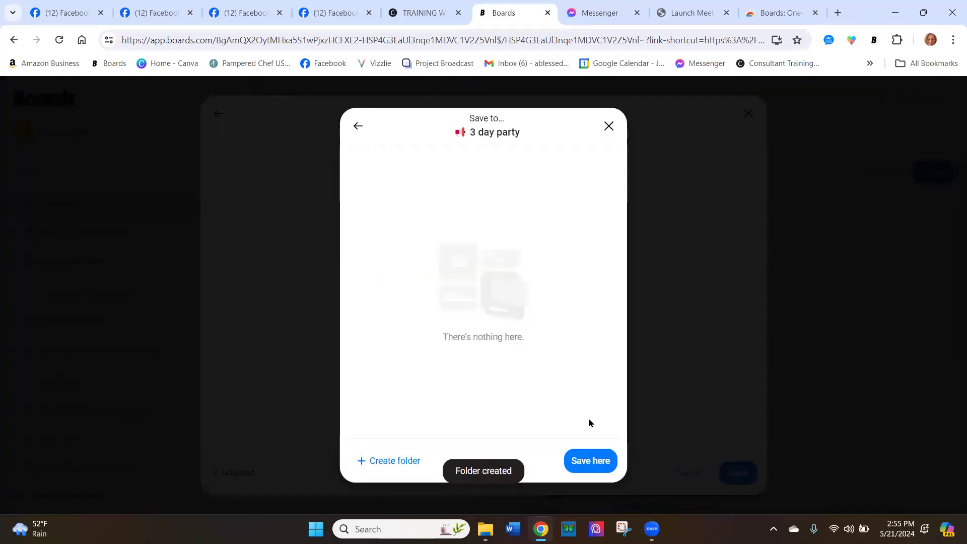
{"action": "left_click", "coordinate": [591, 463]}
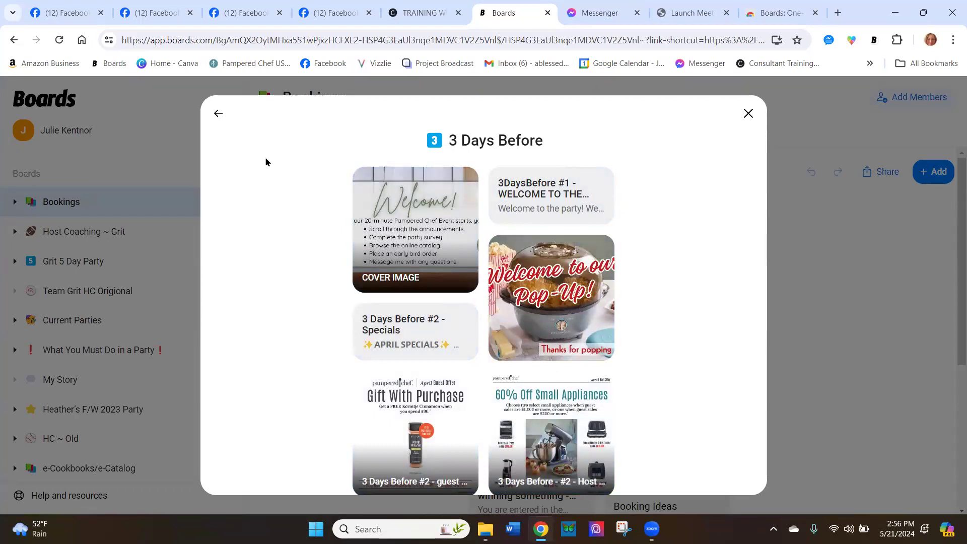
Select all the texts and the placeholder image in the Pre Party template's 2 Days Before folder
{"action": "left_click", "coordinate": [218, 114]}
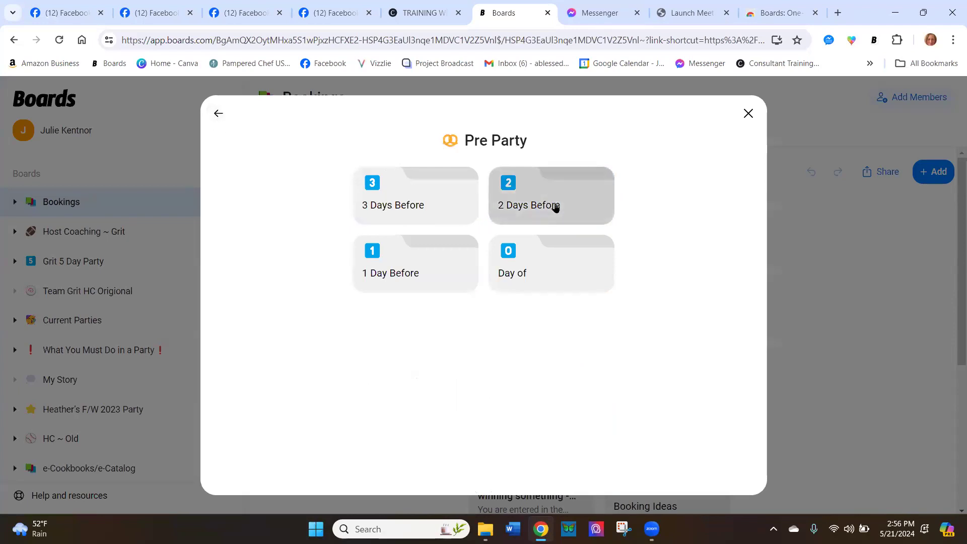
{"action": "left_click", "coordinate": [555, 206]}
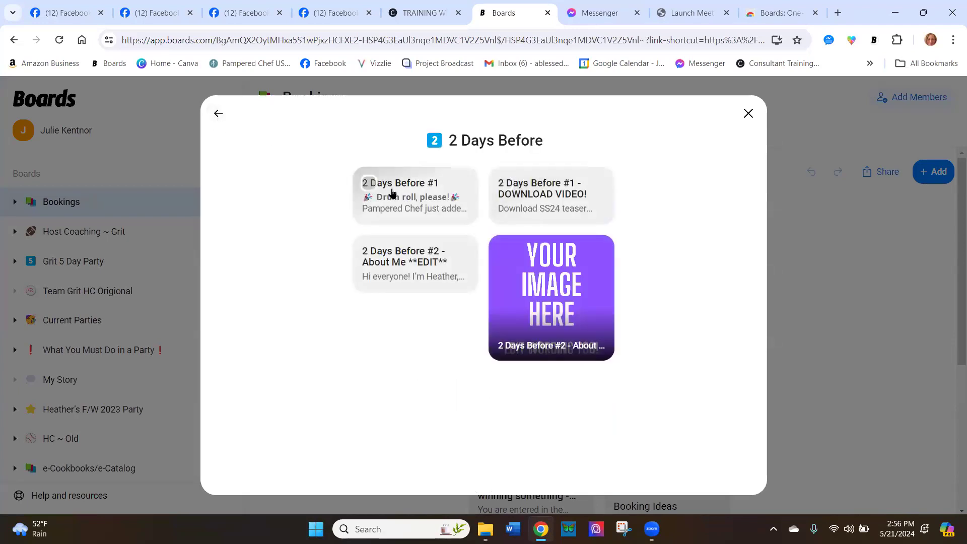
{"action": "left_click", "coordinate": [368, 183]}
{"action": "left_click", "coordinate": [368, 251]}
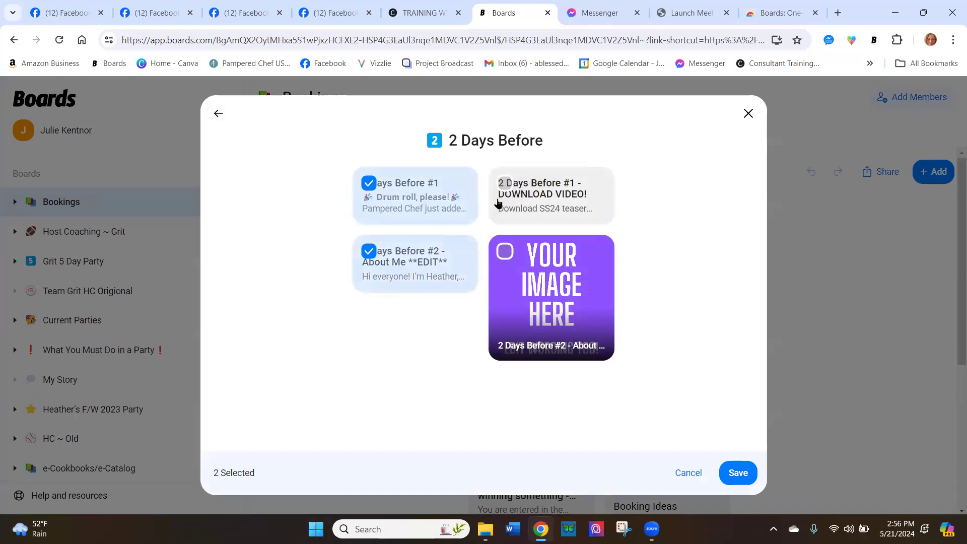
{"action": "left_click", "coordinate": [505, 251]}
{"action": "left_click", "coordinate": [504, 184]}
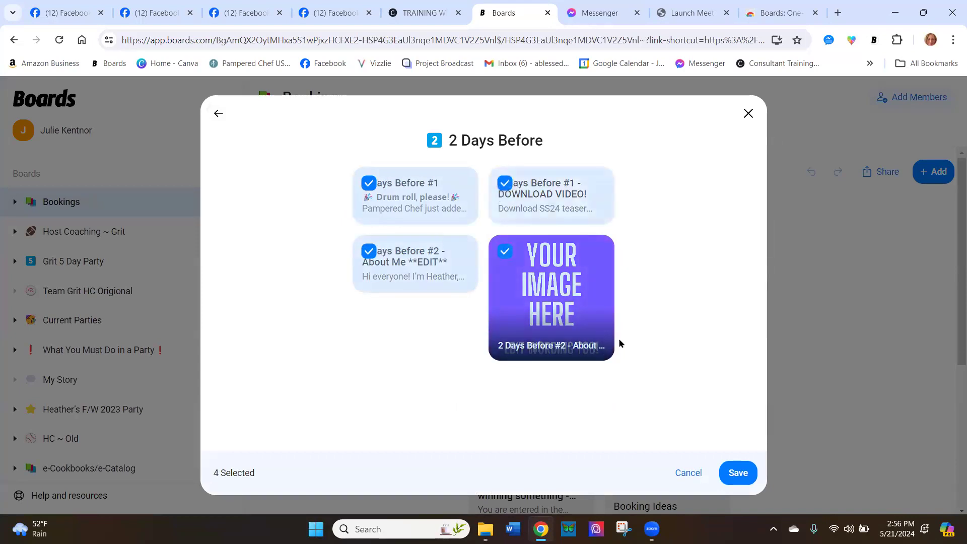
Create a folder named "2 day before" in the 20 min party board and save the four selected items there
{"action": "left_click", "coordinate": [734, 469]}
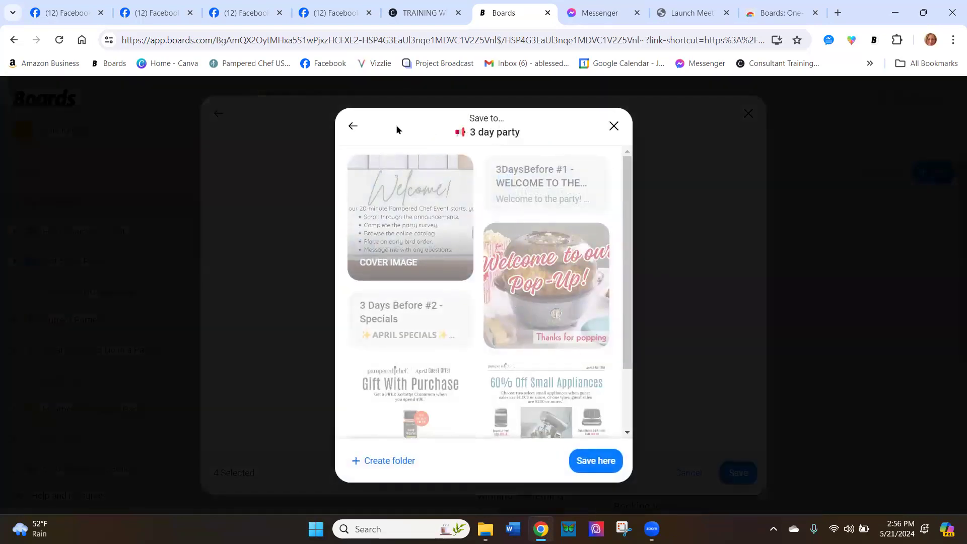
{"action": "left_click", "coordinate": [353, 126]}
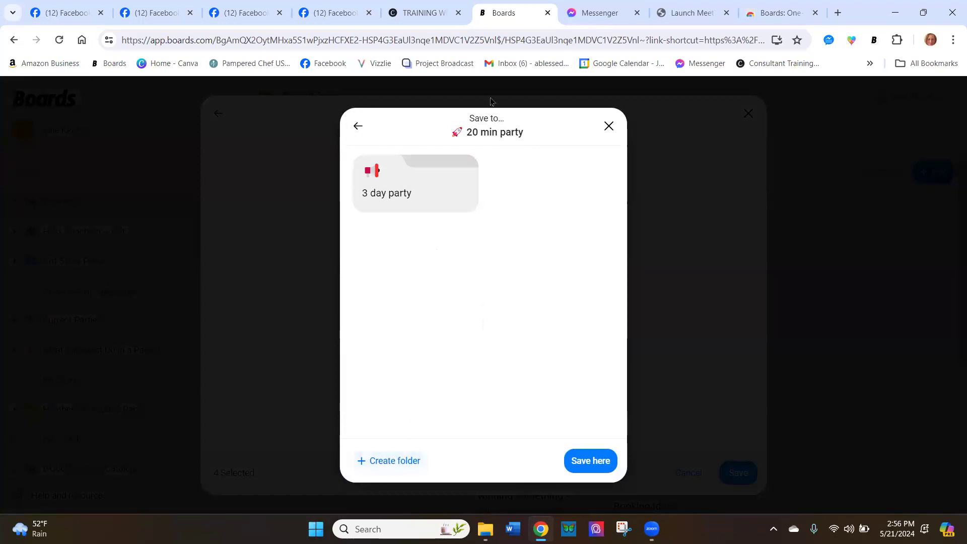
{"action": "left_click", "coordinate": [384, 457]}
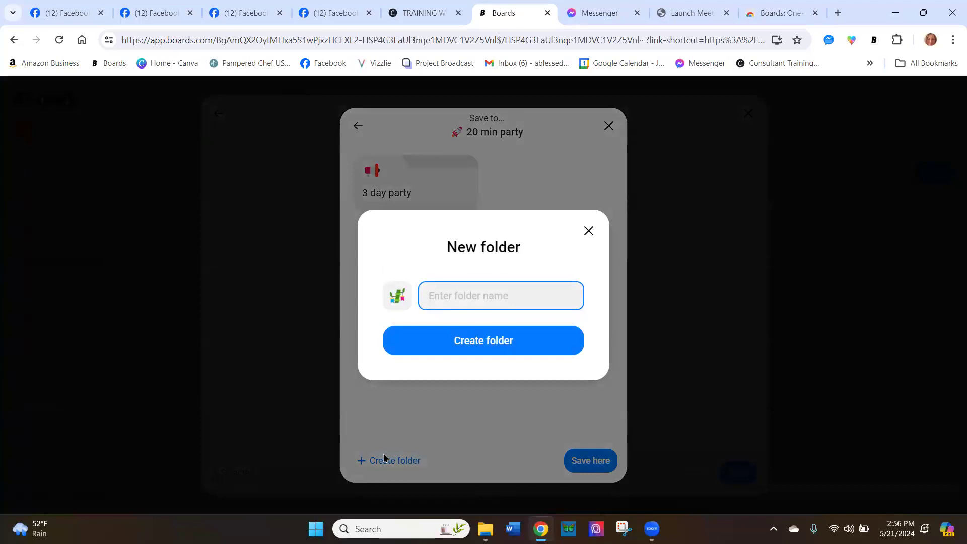
{"action": "type", "text": "3"}
{"action": "key", "text": "BackSpace"}
{"action": "type", "text": "2 day before"}
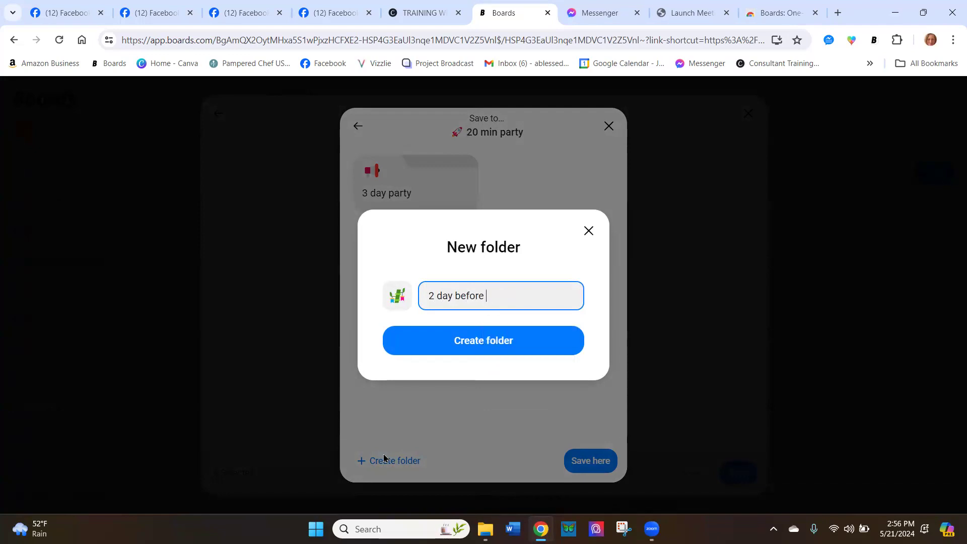
{"action": "left_click", "coordinate": [510, 352]}
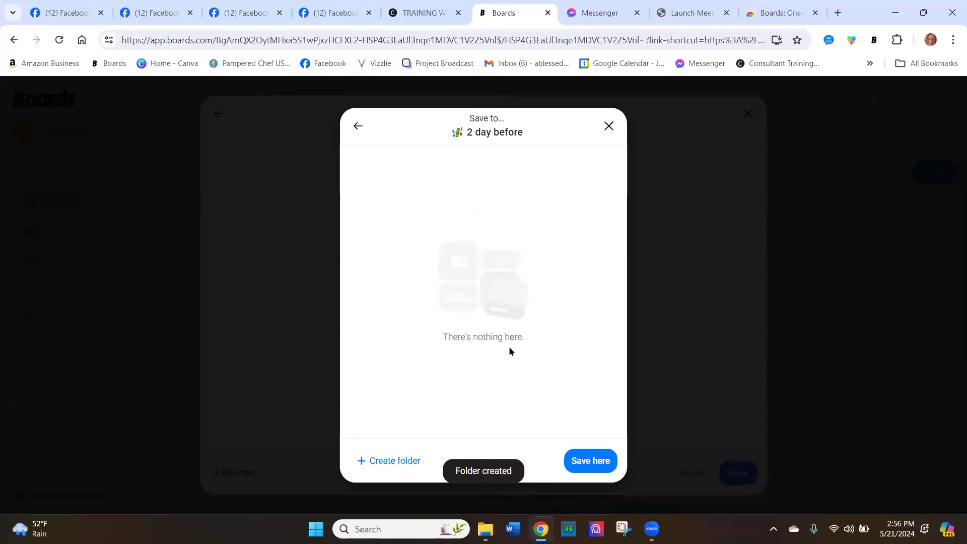
{"action": "left_click", "coordinate": [587, 462]}
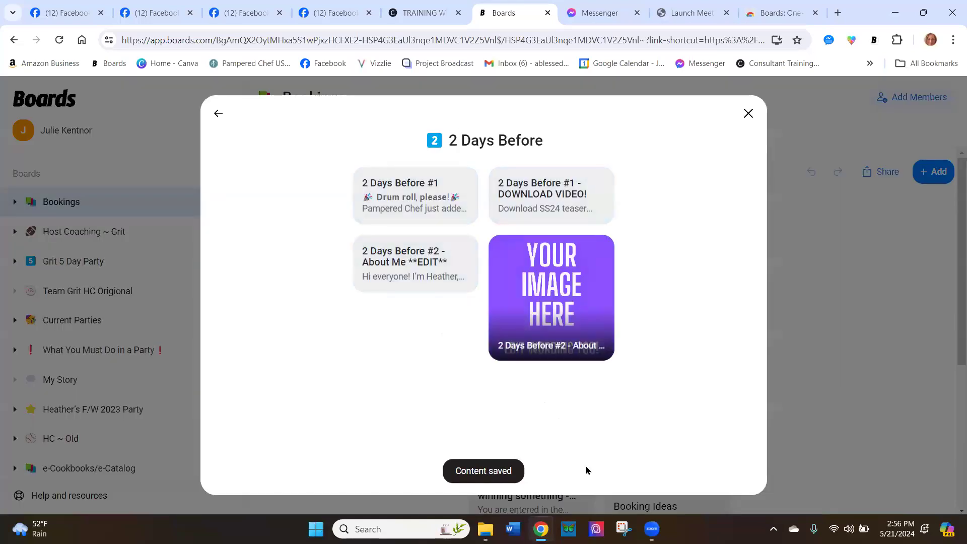
Close the template and open the 3 day party folder in the newly created 20 min party board
{"action": "left_click", "coordinate": [216, 113]}
{"action": "left_click", "coordinate": [394, 280]}
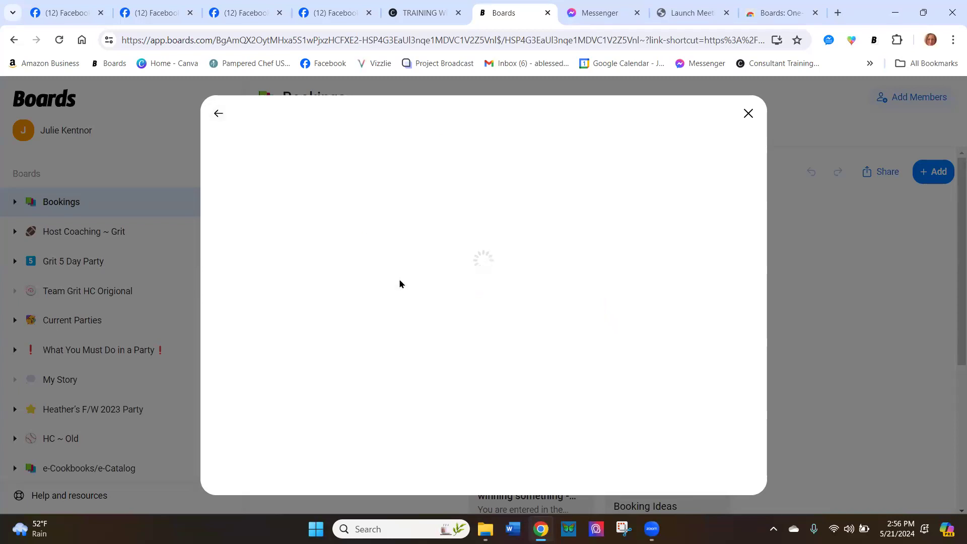
{"action": "left_click", "coordinate": [218, 113]}
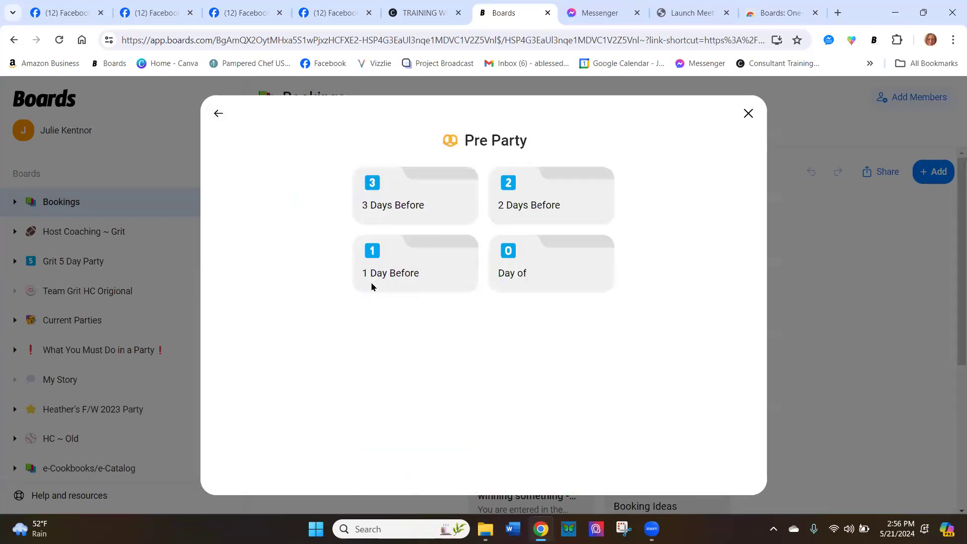
{"action": "left_click", "coordinate": [748, 113]}
{"action": "scroll", "coordinate": [36, 377], "scroll_direction": "down", "scroll_amount": 15}
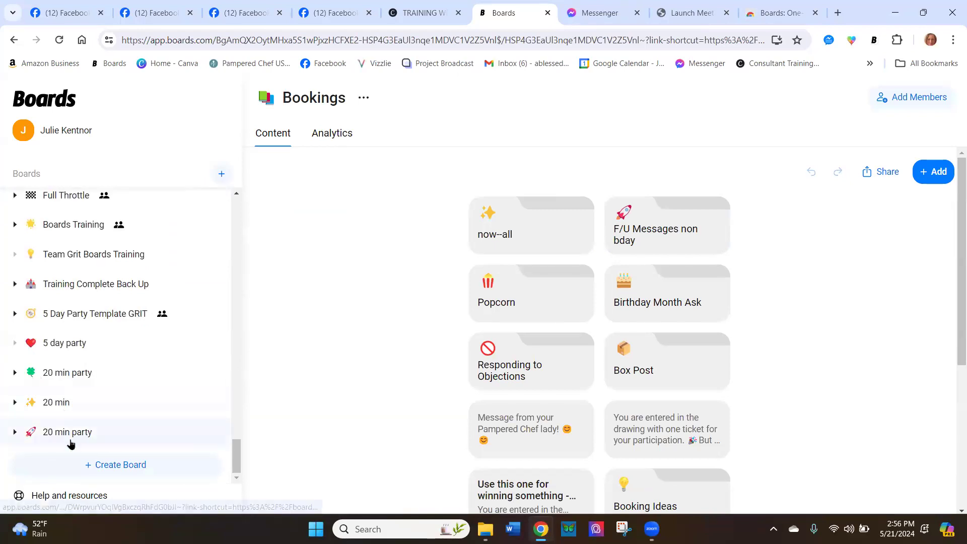
{"action": "left_click", "coordinate": [70, 435]}
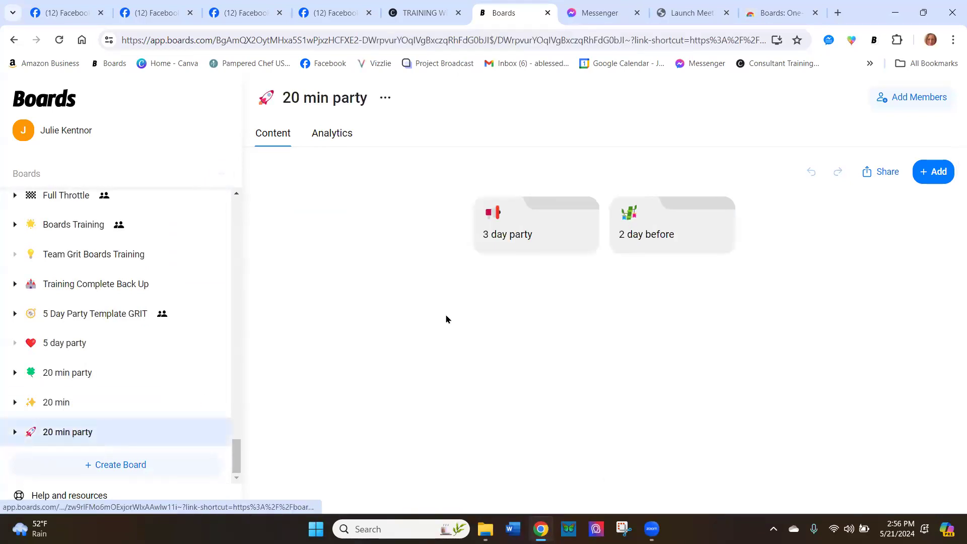
{"action": "left_click", "coordinate": [526, 235]}
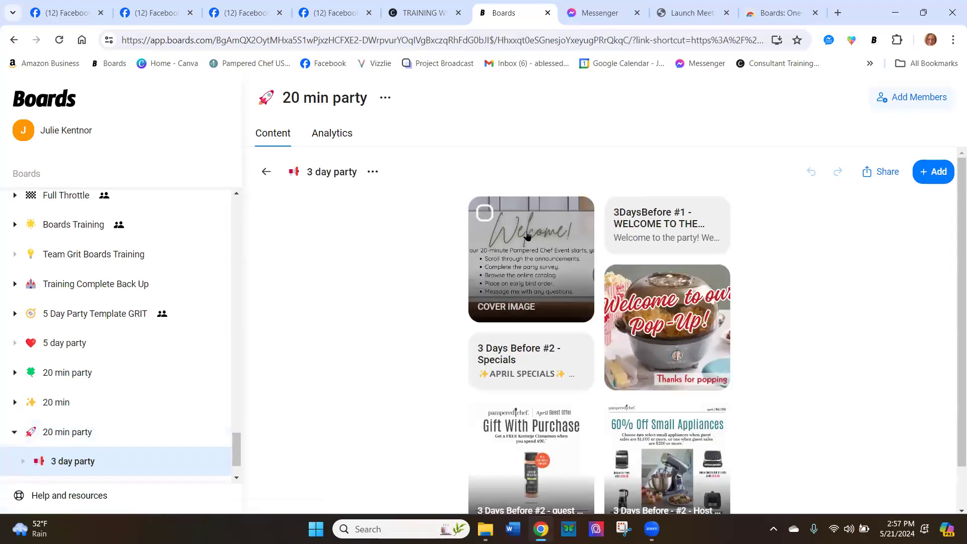
Rename the 3 day party folder as "3 days before"
{"action": "left_click", "coordinate": [351, 172]}
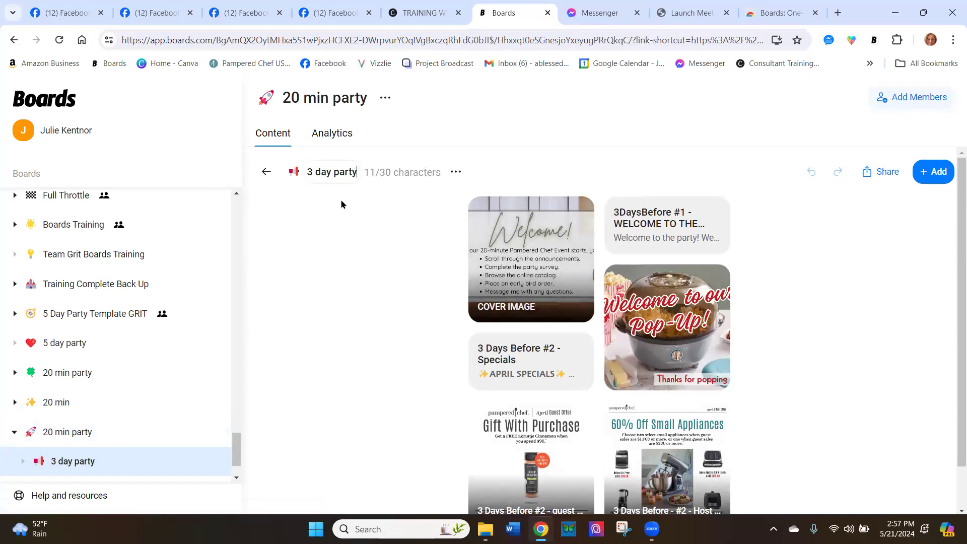
{"action": "key", "text": "BackSpace"}
{"action": "key", "text": "BackSpace"}
{"action": "key", "text": "BackSpace"}
{"action": "key", "text": "BackSpace"}
{"action": "key", "text": "BackSpace"}
{"action": "key", "text": "BackSpace"}
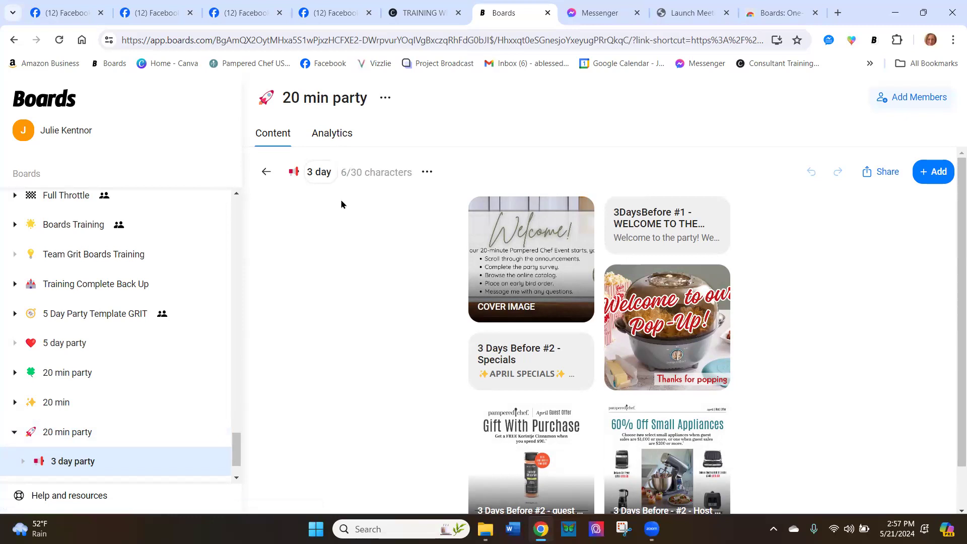
{"action": "key", "text": "BackSpace"}
{"action": "type", "text": "s before"}
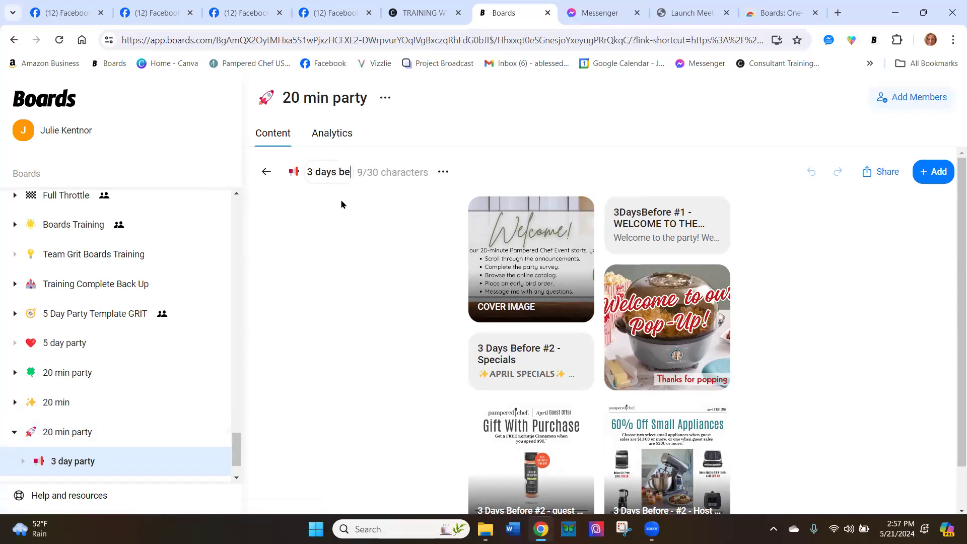
Change the 3 days before folder's emoji to the red heart symbol and collapse the 20 min party board
{"action": "left_click", "coordinate": [291, 177]}
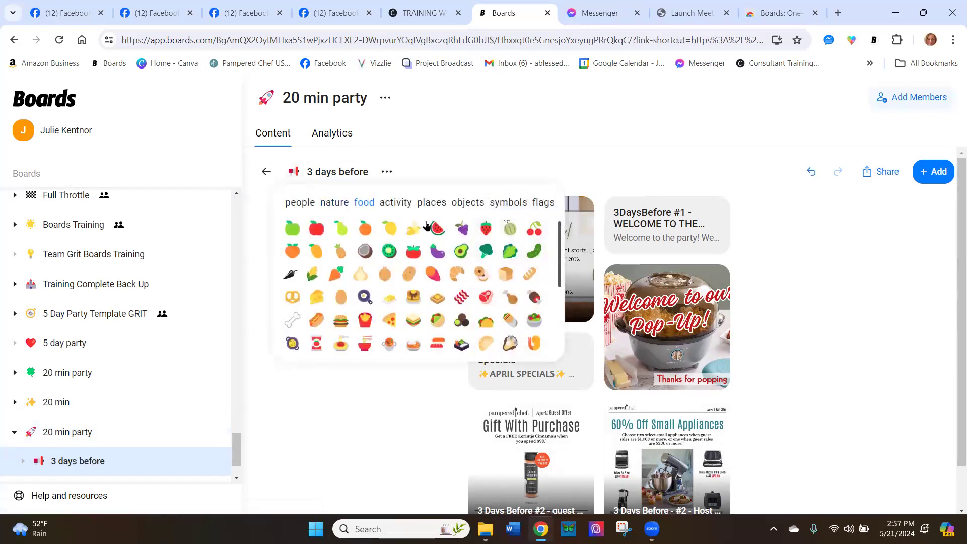
{"action": "left_click", "coordinate": [507, 203]}
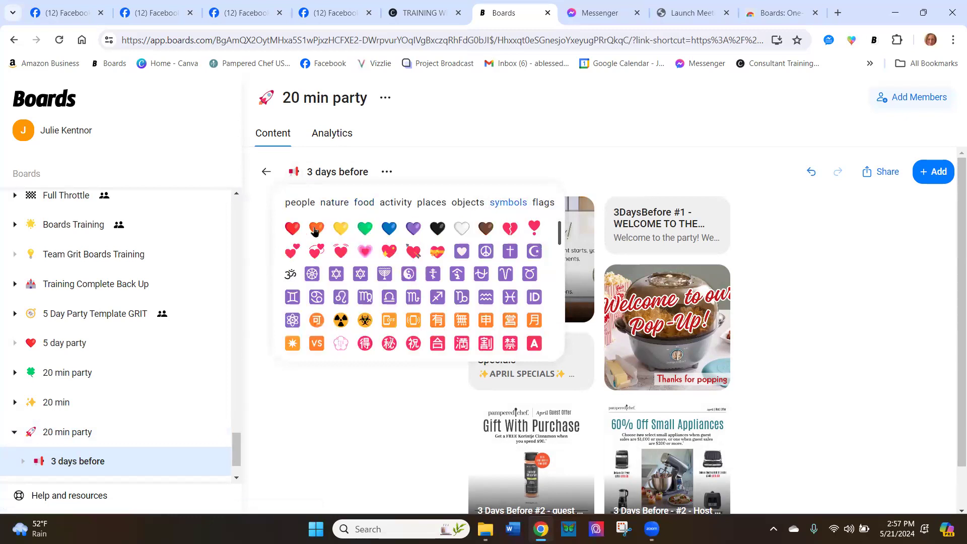
{"action": "left_click", "coordinate": [293, 229]}
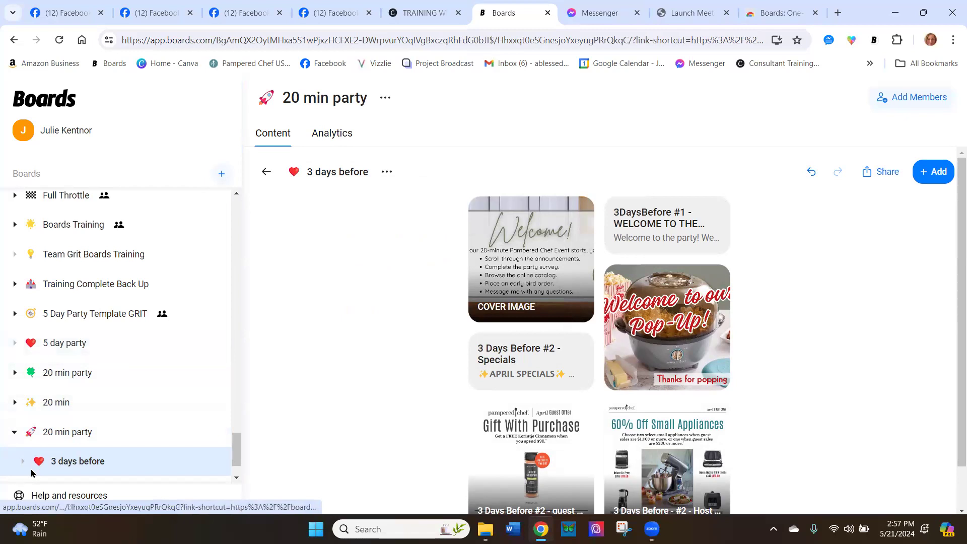
{"action": "left_click", "coordinate": [16, 431]}
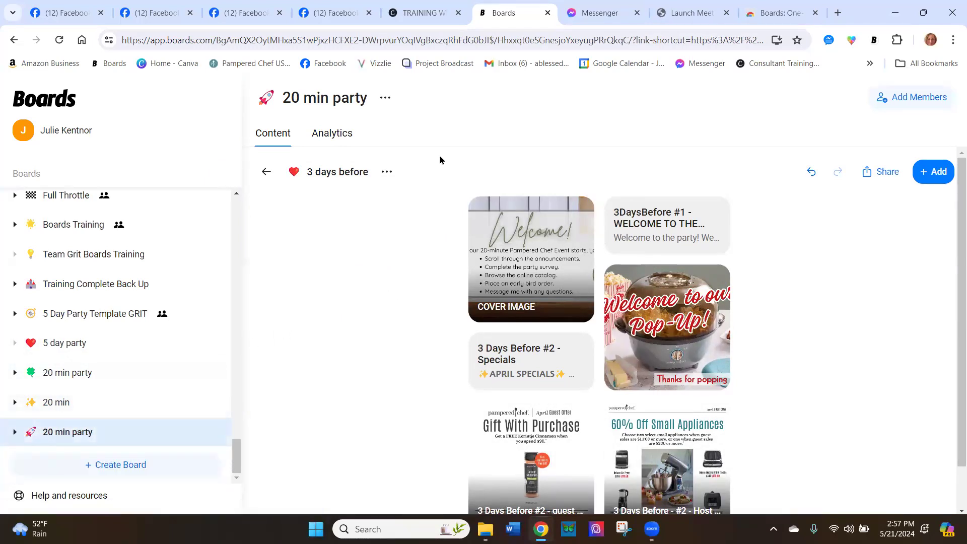
Join the 5-Day Party Template board from the spring 2024 updates page with the account email, and open its Preparty Day 1 folder
{"action": "left_click", "coordinate": [416, 18]}
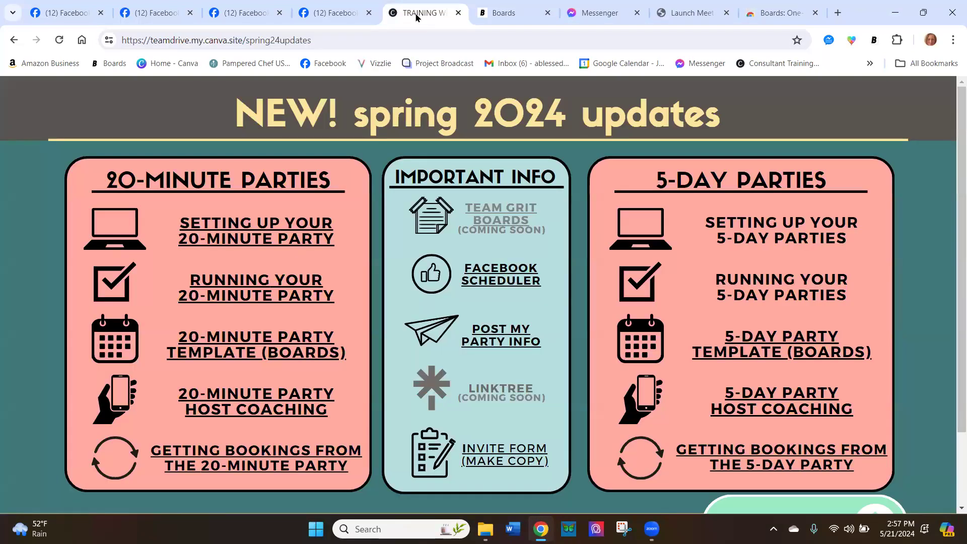
{"action": "left_click", "coordinate": [777, 358]}
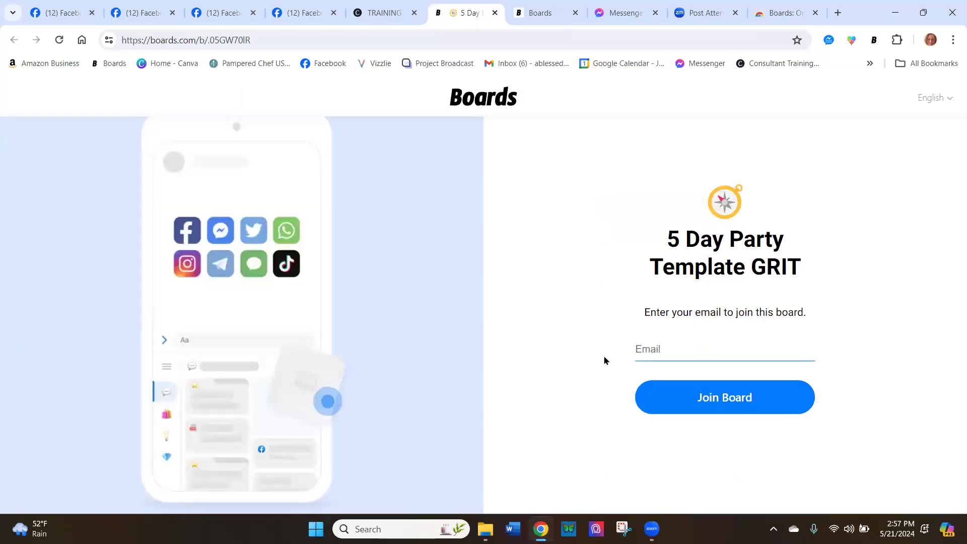
{"action": "left_click", "coordinate": [646, 348]}
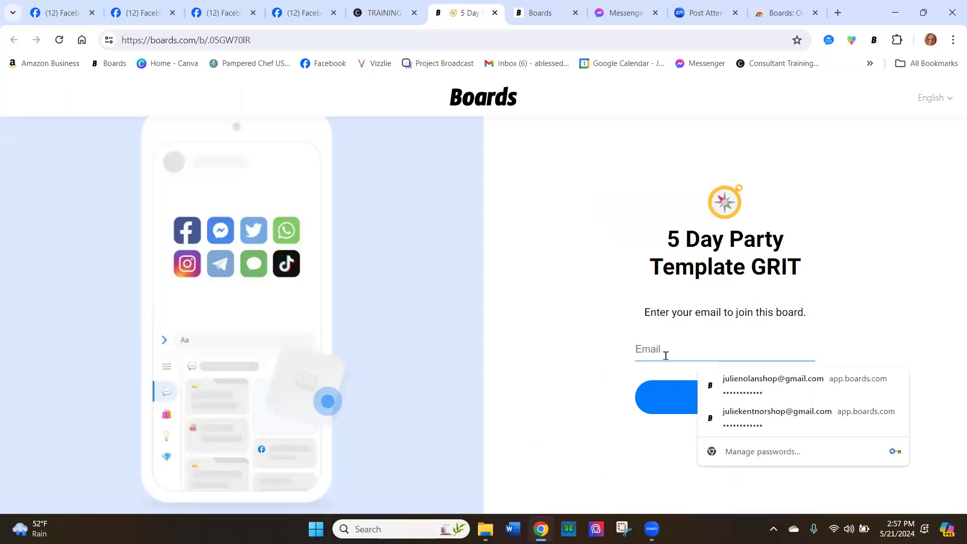
{"action": "left_click", "coordinate": [731, 389]}
{"action": "type", "text": "****"}
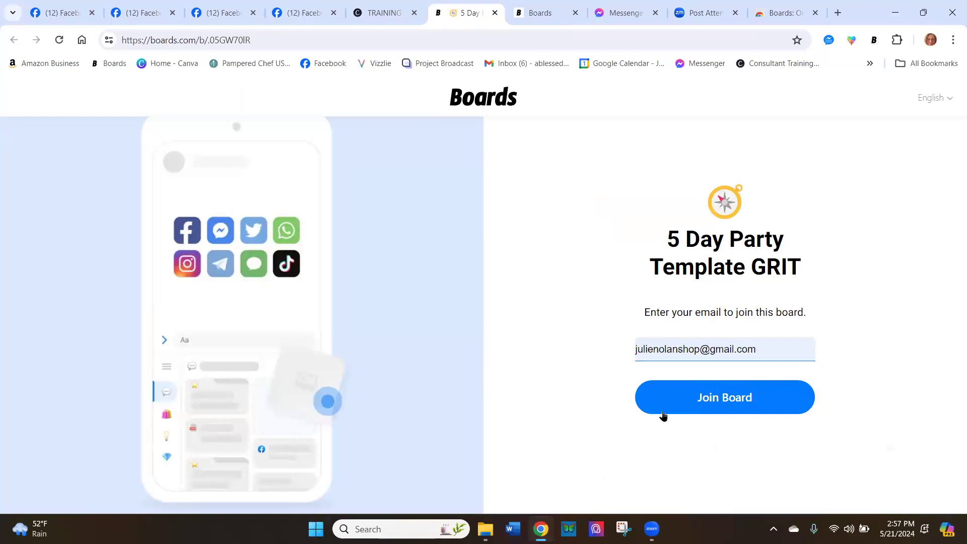
{"action": "left_click", "coordinate": [722, 401]}
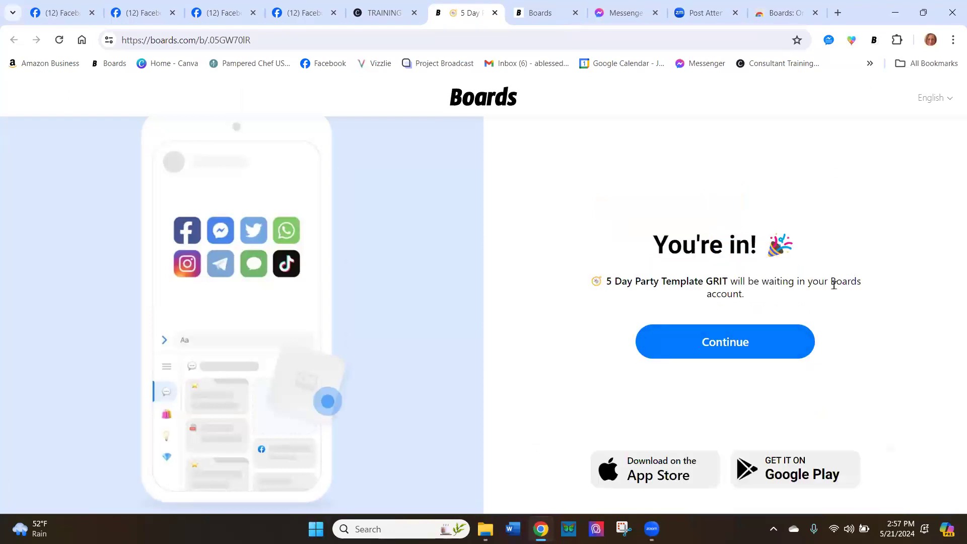
{"action": "left_click", "coordinate": [725, 342]}
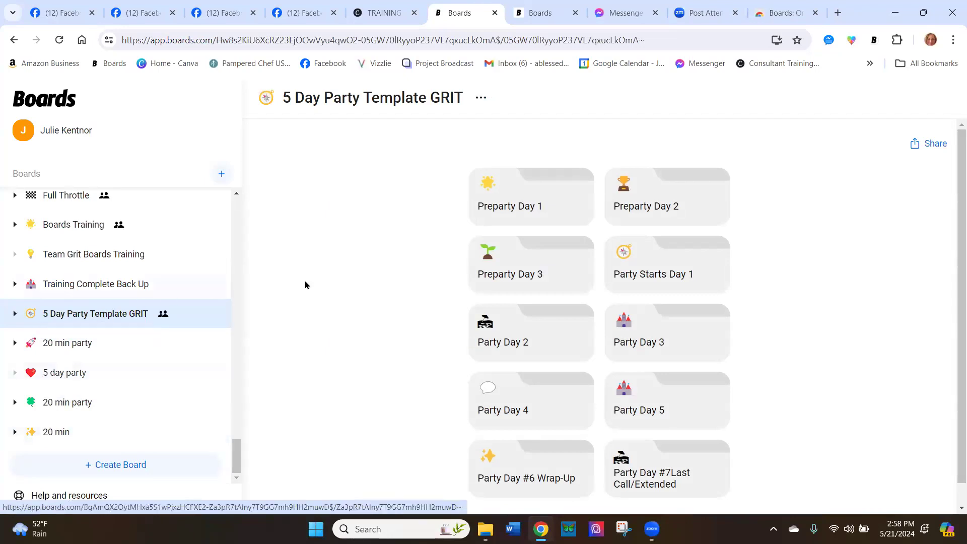
{"action": "left_click", "coordinate": [537, 208]}
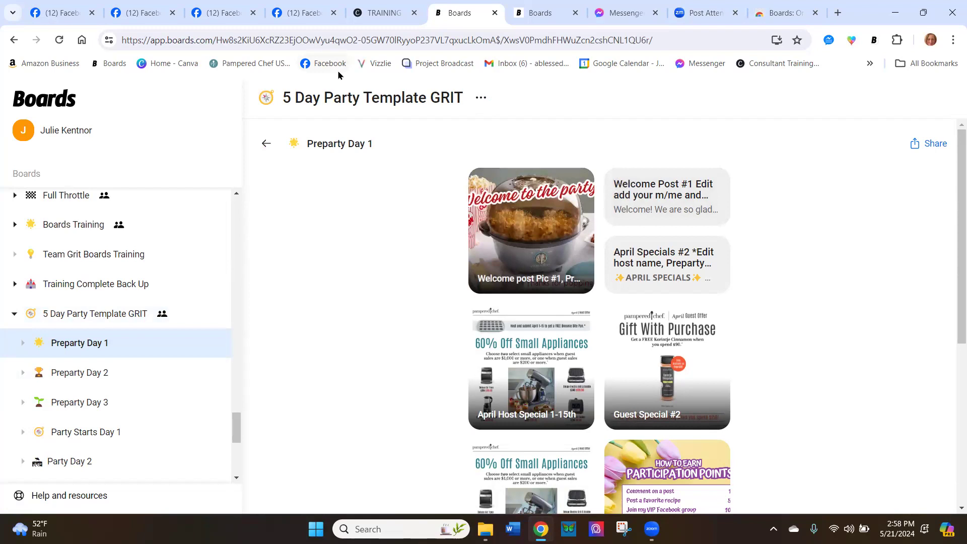
Switch to the Facebook post draft and insert the Welcome Post #1 text from the 5 Day Party Template GRIT's Preparty Day 1 using the Boards extension
{"action": "left_click", "coordinate": [57, 16]}
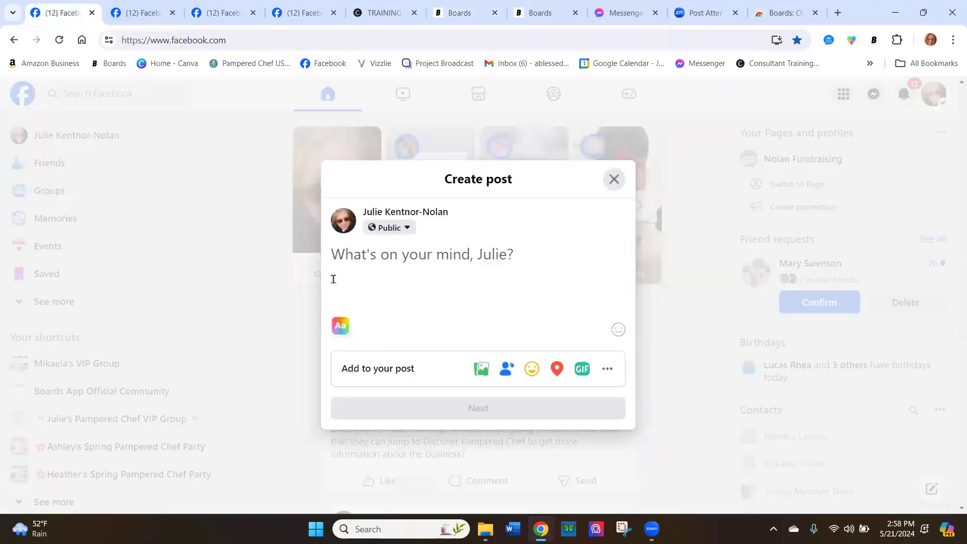
{"action": "left_click", "coordinate": [874, 41]}
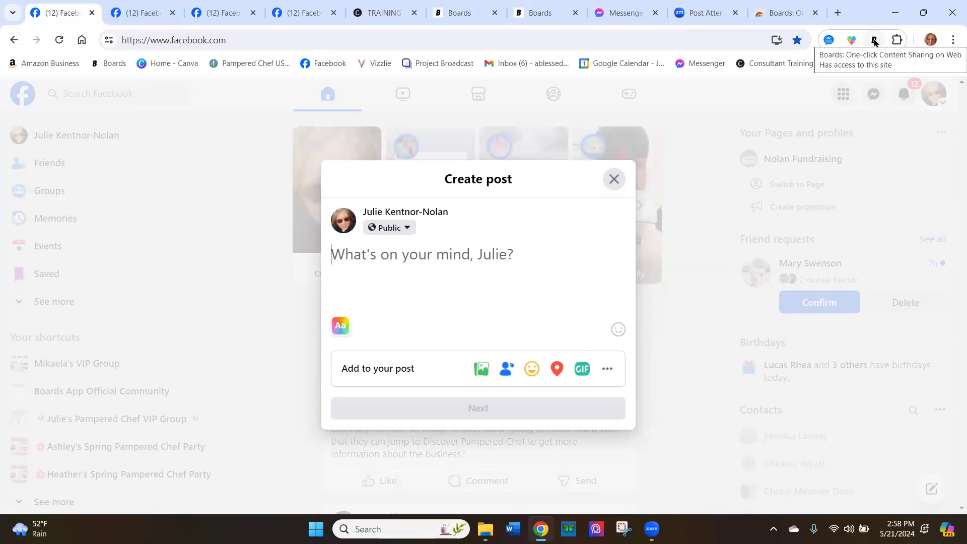
{"action": "left_click", "coordinate": [875, 41]}
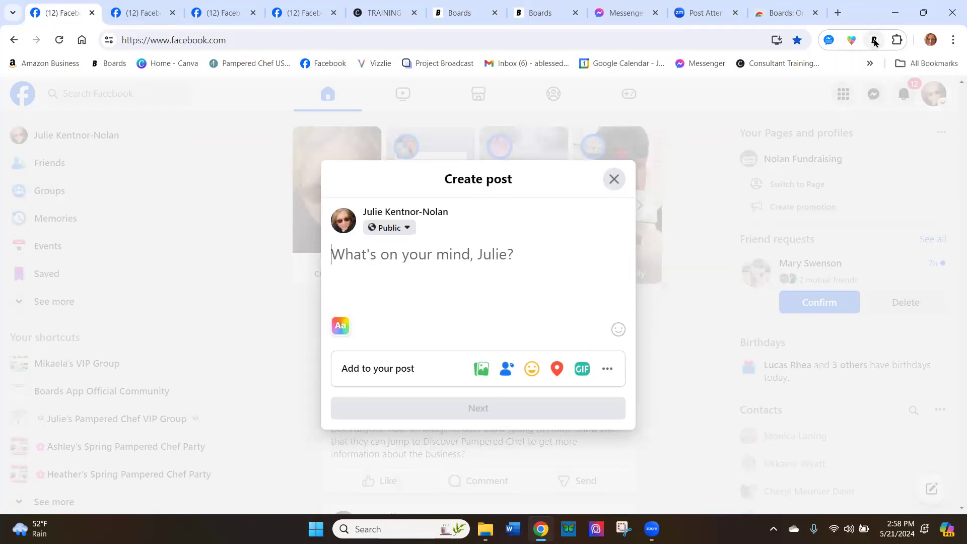
{"action": "scroll", "coordinate": [734, 272], "scroll_direction": "down", "scroll_amount": 5}
{"action": "scroll", "coordinate": [734, 272], "scroll_direction": "down", "scroll_amount": 10}
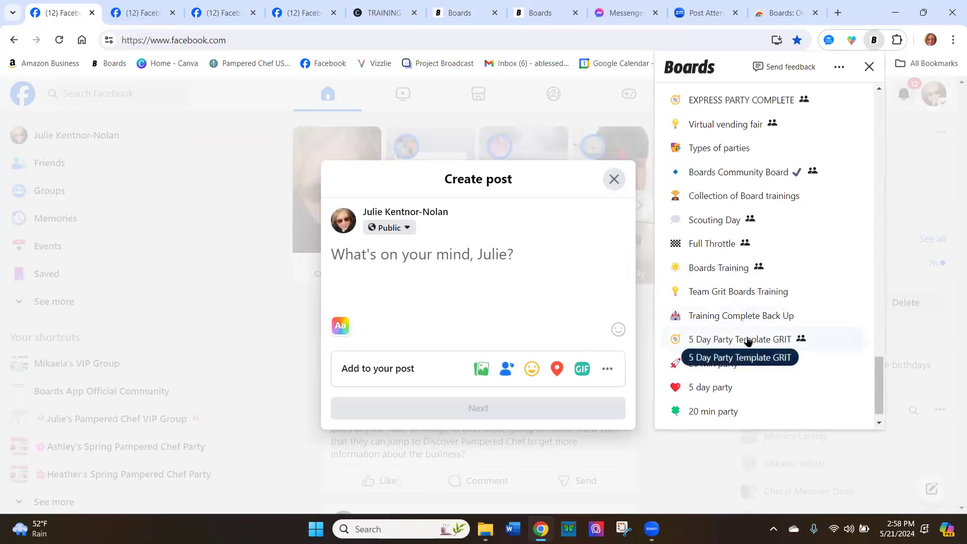
{"action": "left_click", "coordinate": [746, 339]}
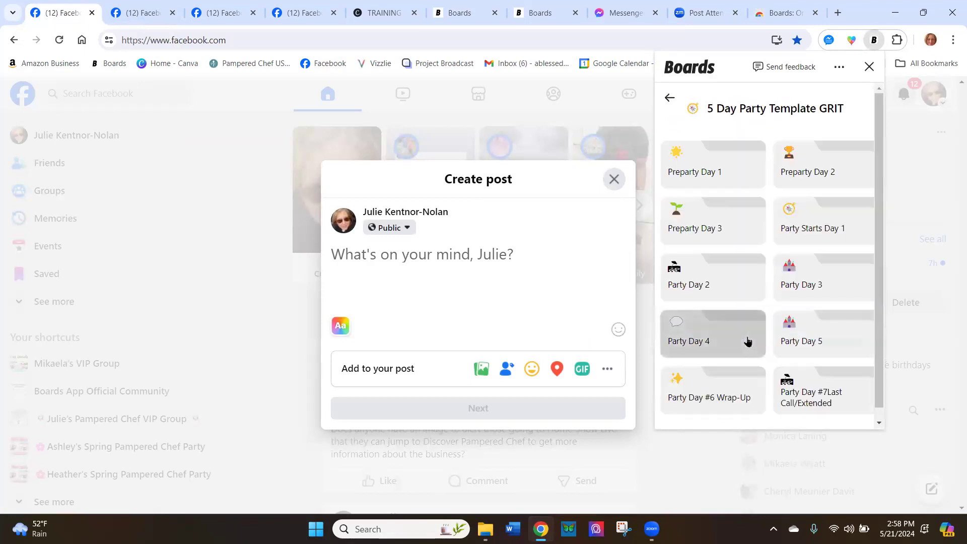
{"action": "left_click", "coordinate": [704, 169]}
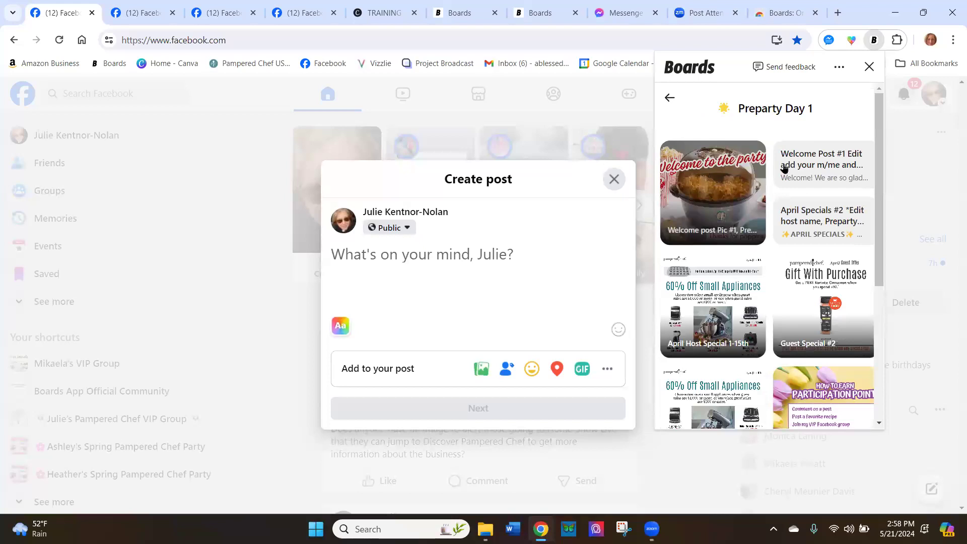
{"action": "left_click", "coordinate": [824, 160]}
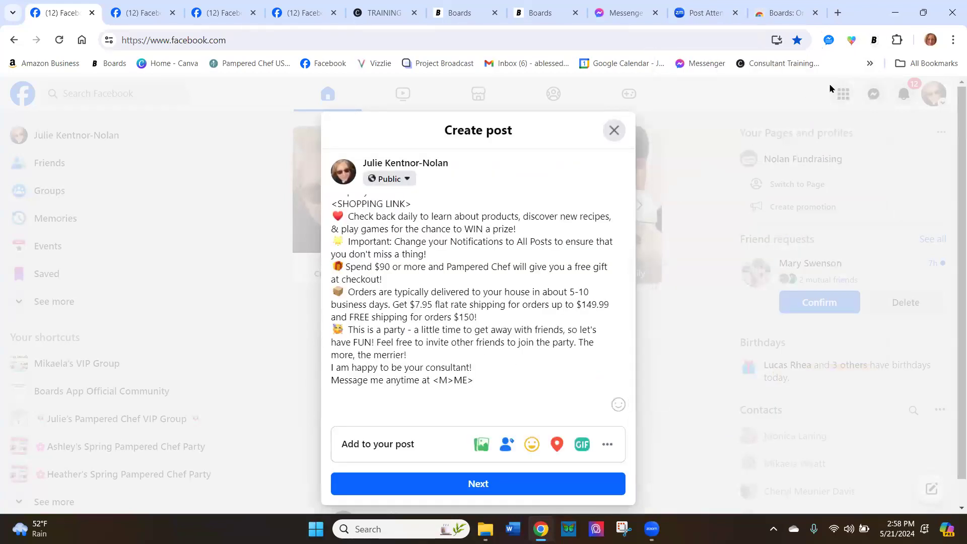
Add the Welcome post Pic #1 image from Preparty Day 1 to the Facebook post and return to the start of its text
{"action": "left_click", "coordinate": [873, 41]}
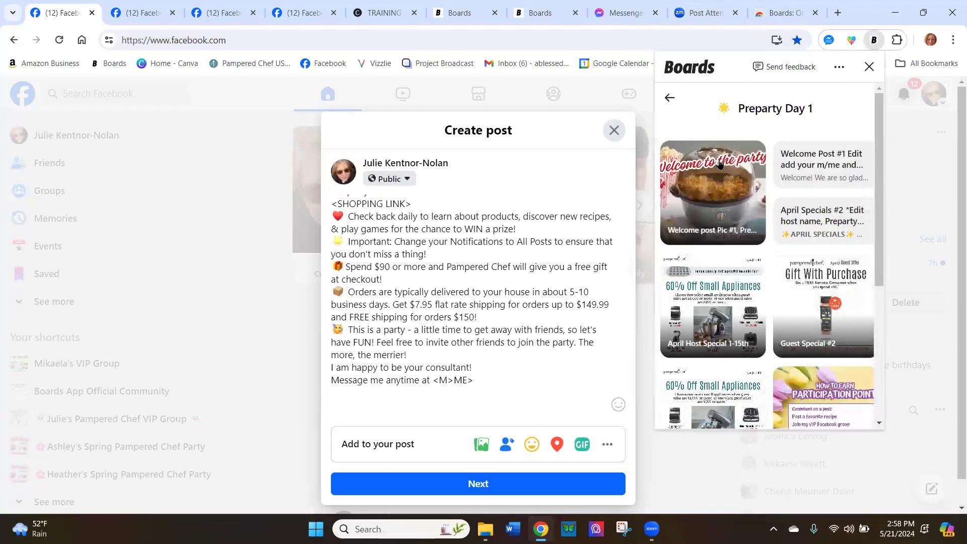
{"action": "left_click", "coordinate": [708, 190]}
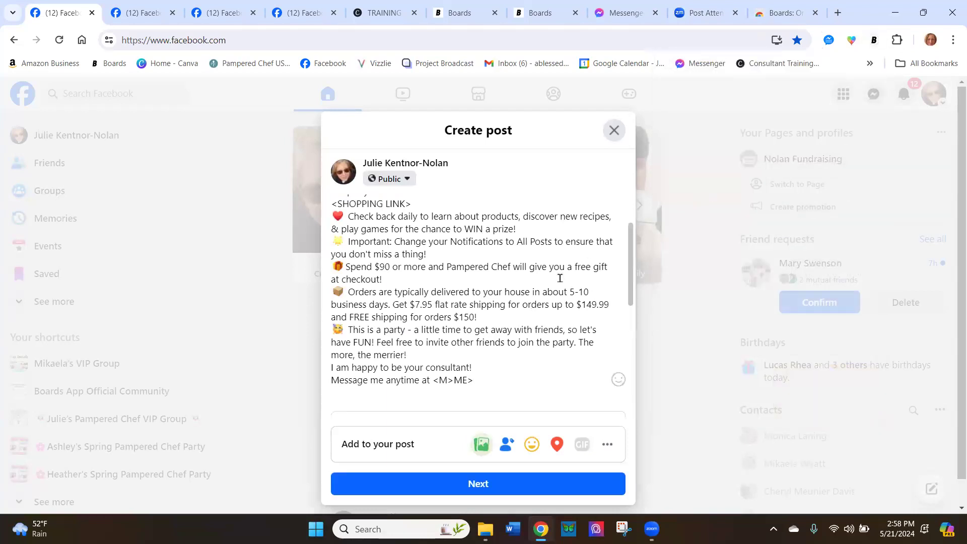
{"action": "scroll", "coordinate": [559, 278], "scroll_direction": "up", "scroll_amount": 10}
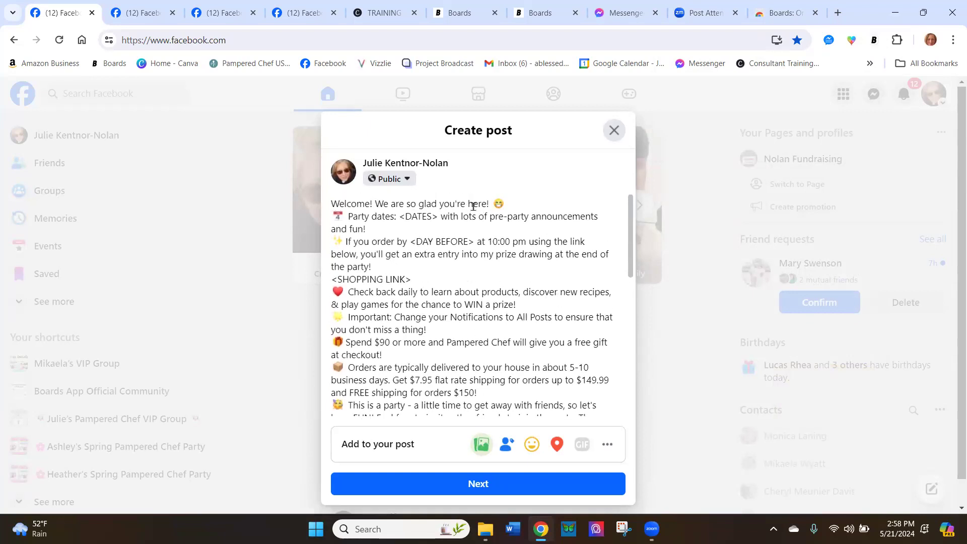
Replace the <DATES> placeholder in the Facebook post's party dates line with May 2nd
{"action": "key", "text": "BackSpace"}
{"action": "key", "text": "BackSpace"}
{"action": "key", "text": "BackSpace"}
{"action": "key", "text": "BackSpace"}
{"action": "key", "text": "BackSpace"}
{"action": "key", "text": "BackSpace"}
{"action": "key", "text": "BackSpace"}
{"action": "type", "text": "May 2nd"}
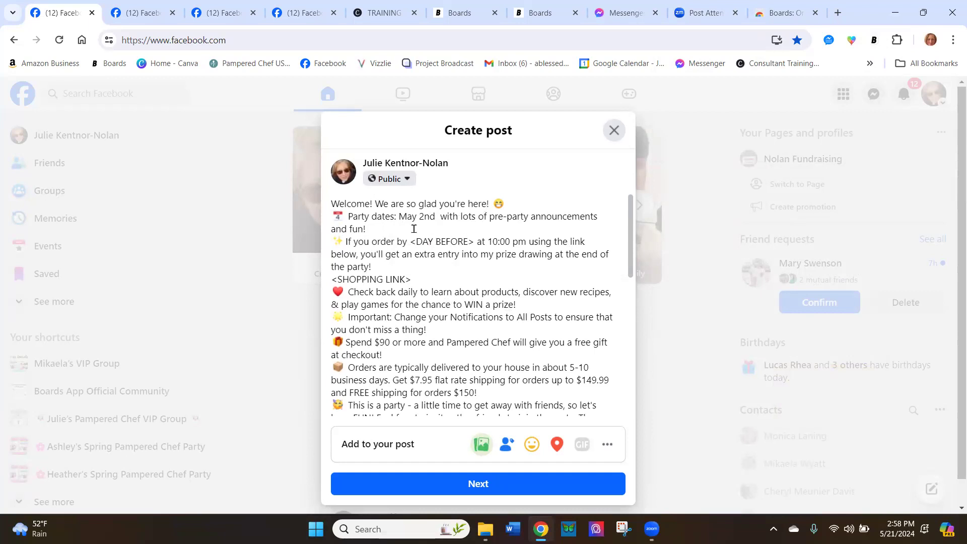
Switch to the Boards app, collapse the 5 Day Party Template GRIT board in the board list and reopen its Preparty Day 1 folder
{"action": "left_click", "coordinate": [145, 12]}
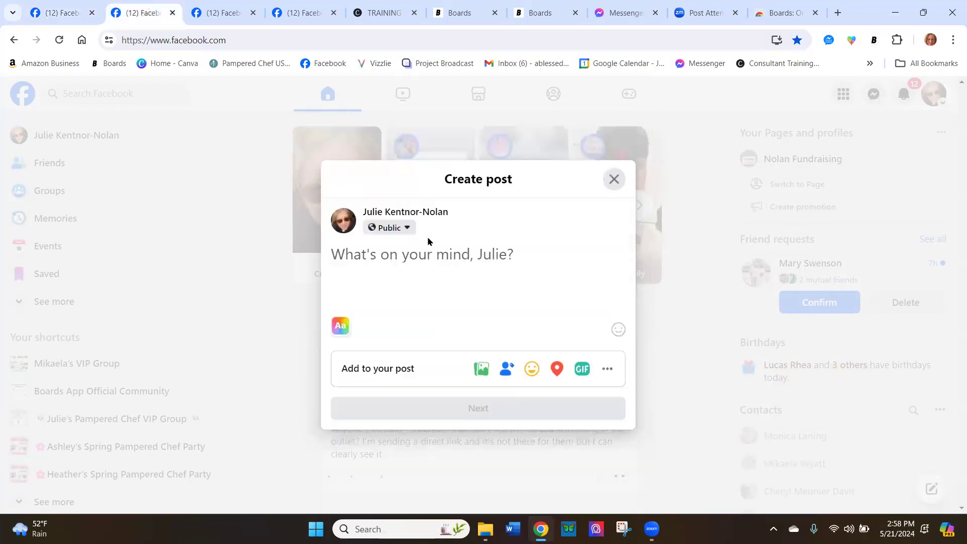
{"action": "left_click", "coordinate": [453, 14]}
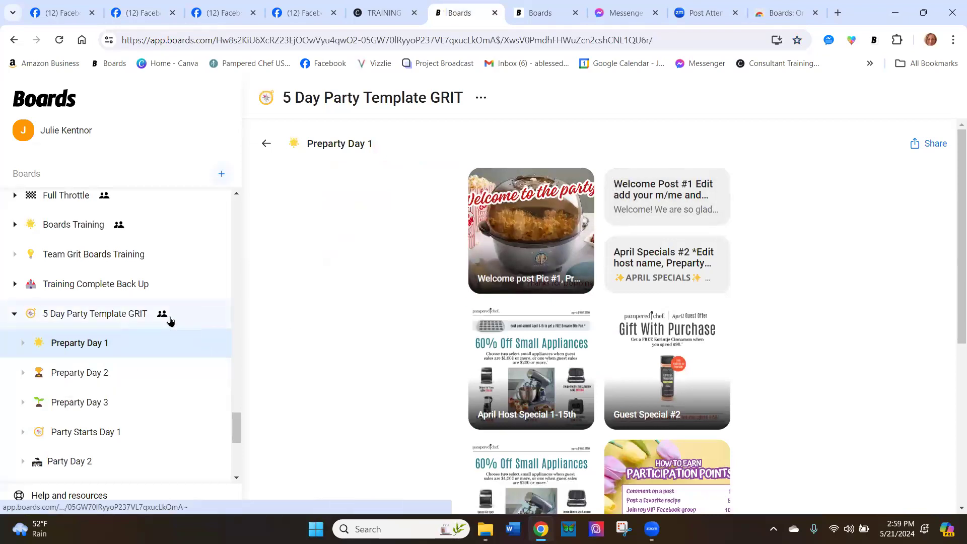
{"action": "left_click", "coordinate": [17, 314]}
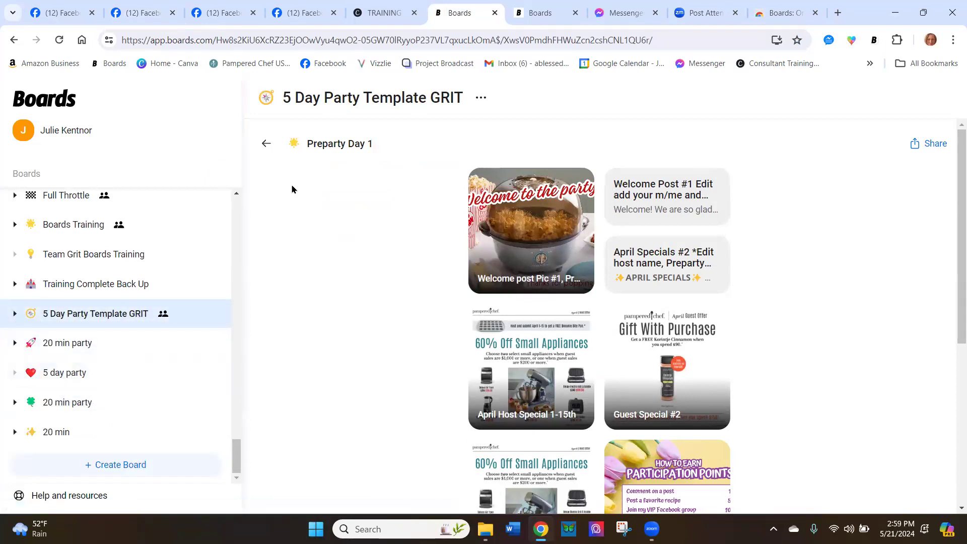
{"action": "left_click", "coordinate": [262, 149]}
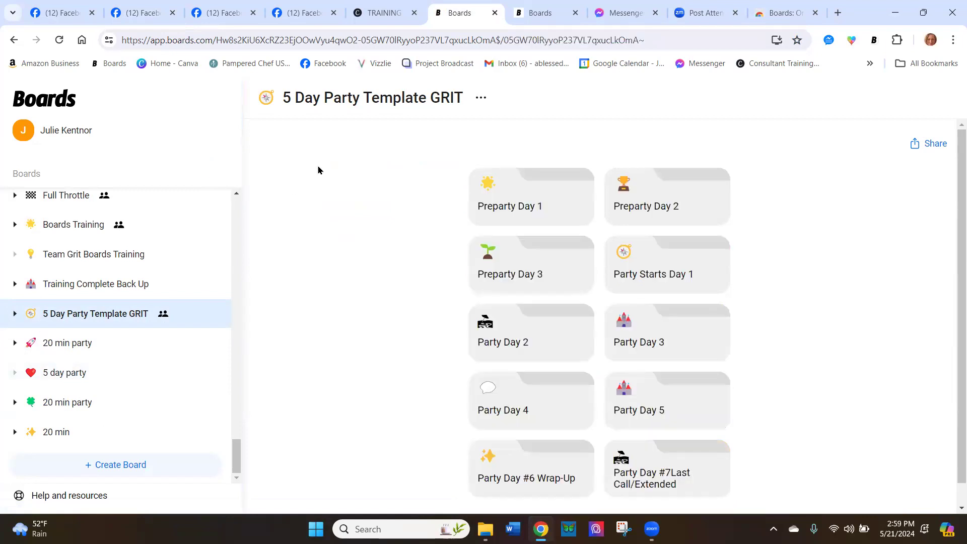
{"action": "left_click", "coordinate": [557, 219]}
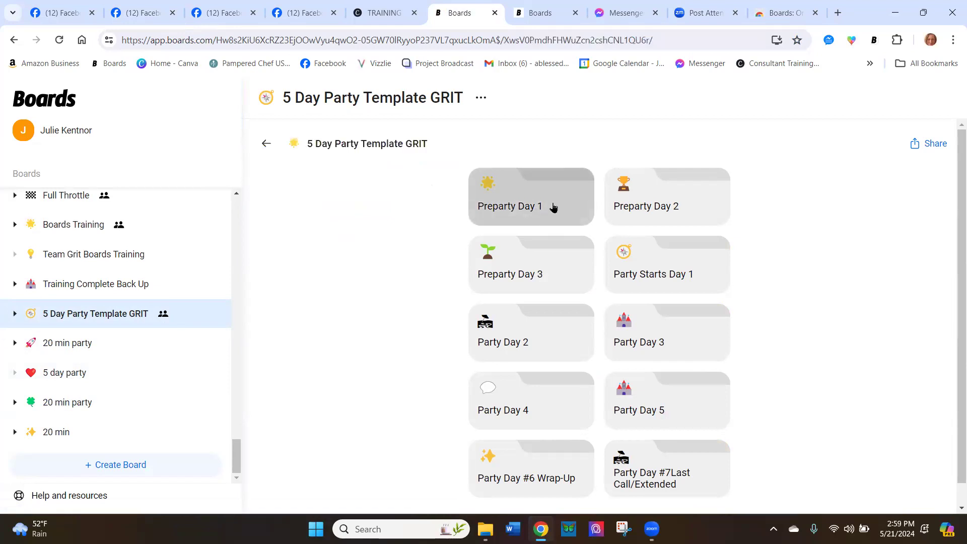
Select the first seven items in Preparty Day 1, from Welcome post Pic #1 through the How to Earn Participation Points image
{"action": "left_click", "coordinate": [484, 185]}
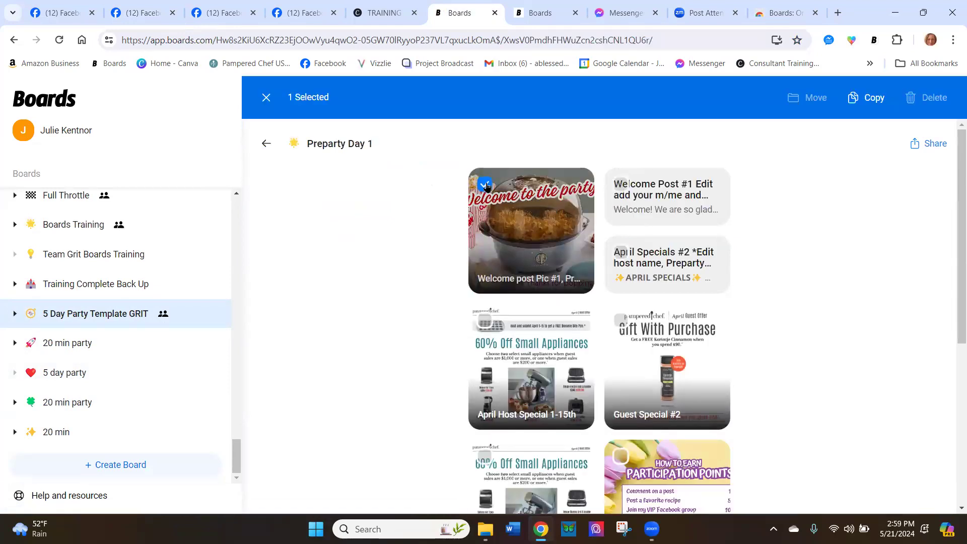
{"action": "left_click", "coordinate": [620, 186]}
{"action": "left_click", "coordinate": [620, 252]}
{"action": "left_click", "coordinate": [620, 320]}
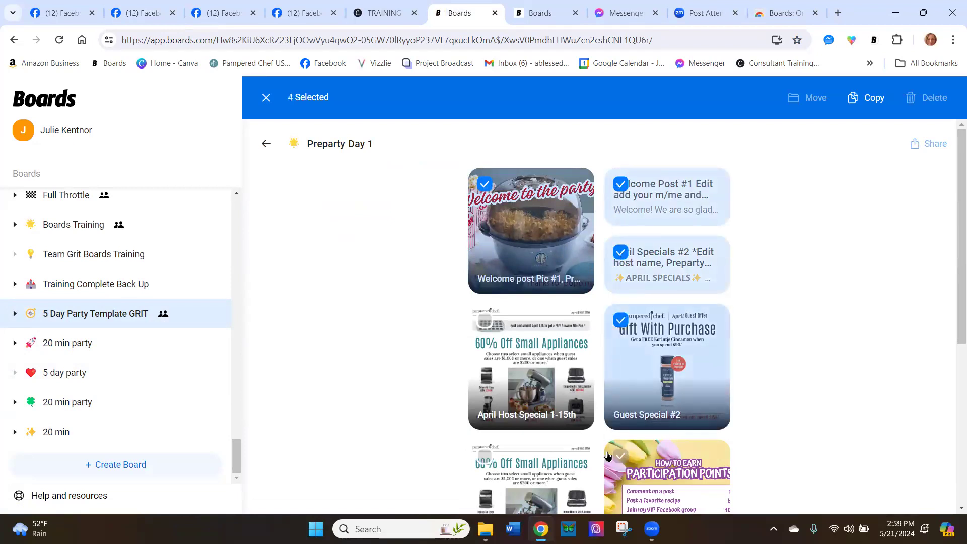
{"action": "left_click", "coordinate": [485, 457]}
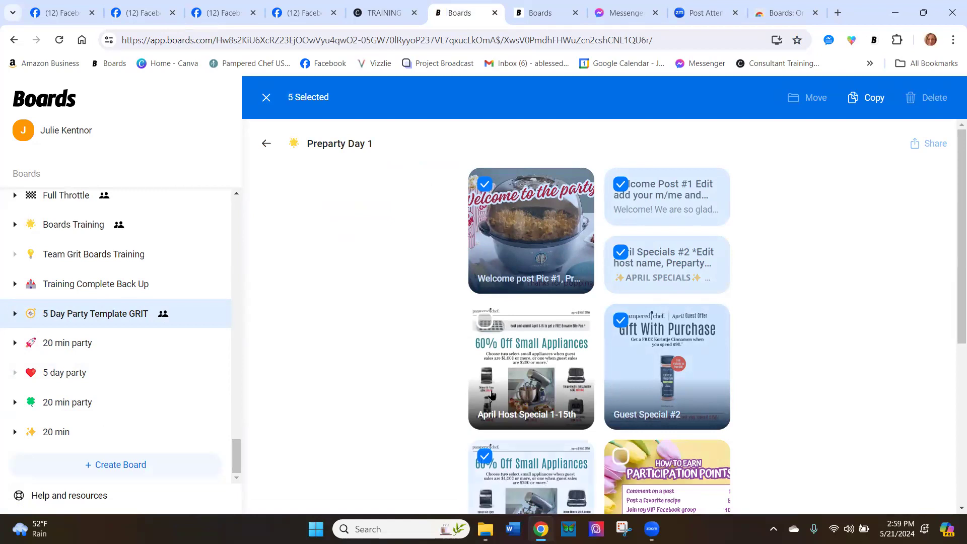
{"action": "left_click", "coordinate": [484, 320]}
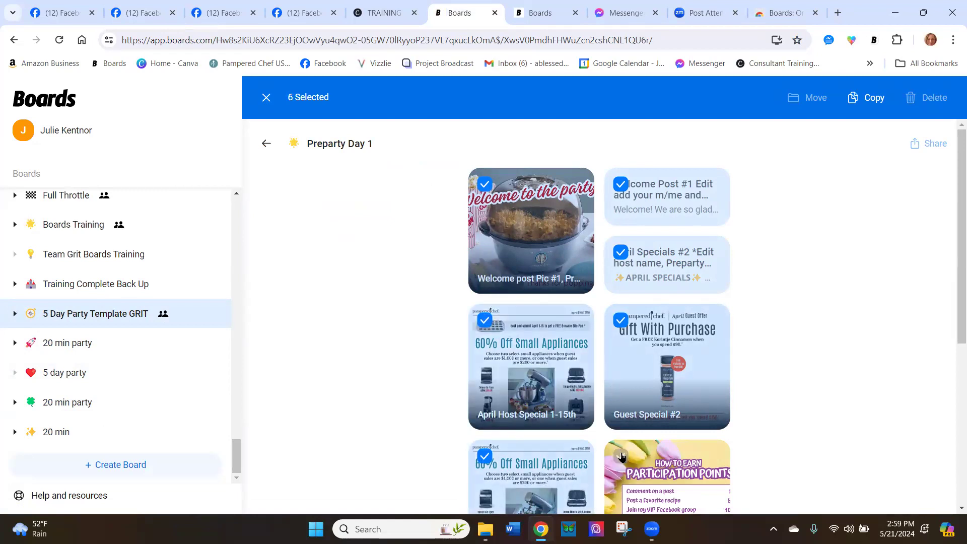
{"action": "left_click", "coordinate": [620, 456]}
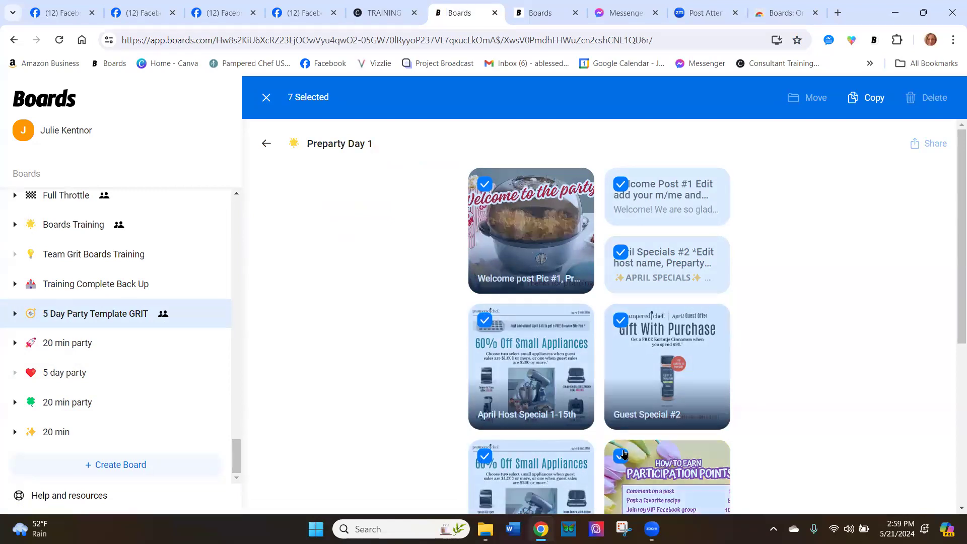
Copy the selected Preparty Day 1 items into a newly created board named 20 min party
{"action": "left_click", "coordinate": [853, 106]}
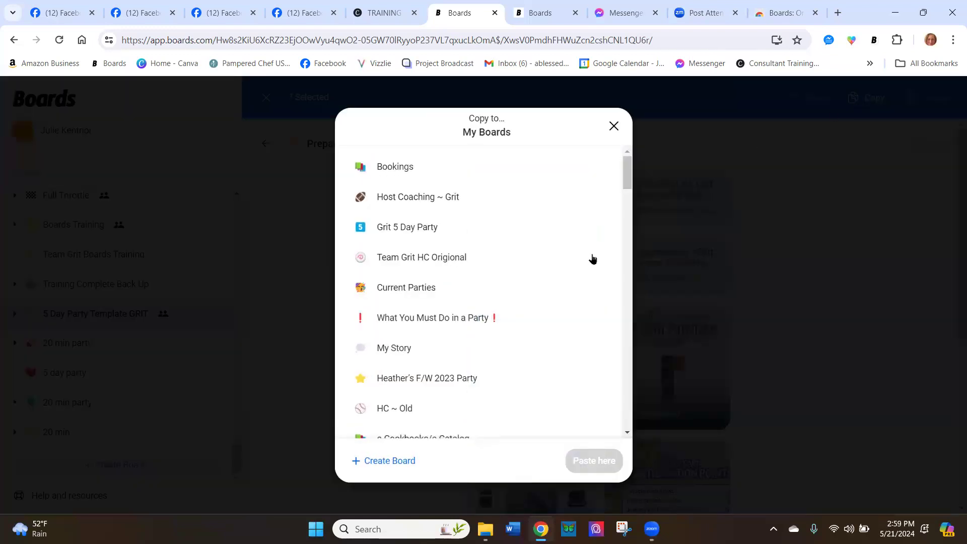
{"action": "left_click", "coordinate": [407, 461]}
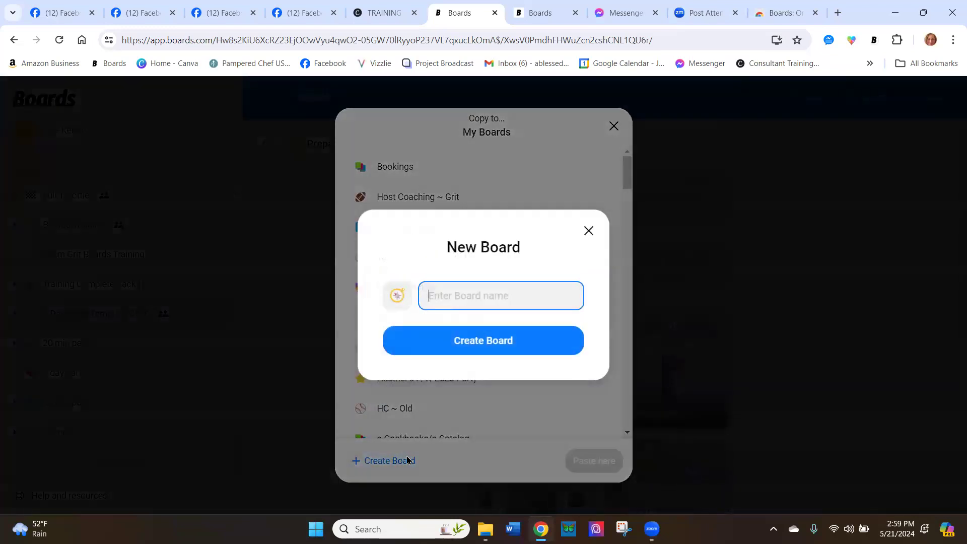
{"action": "type", "text": "20"}
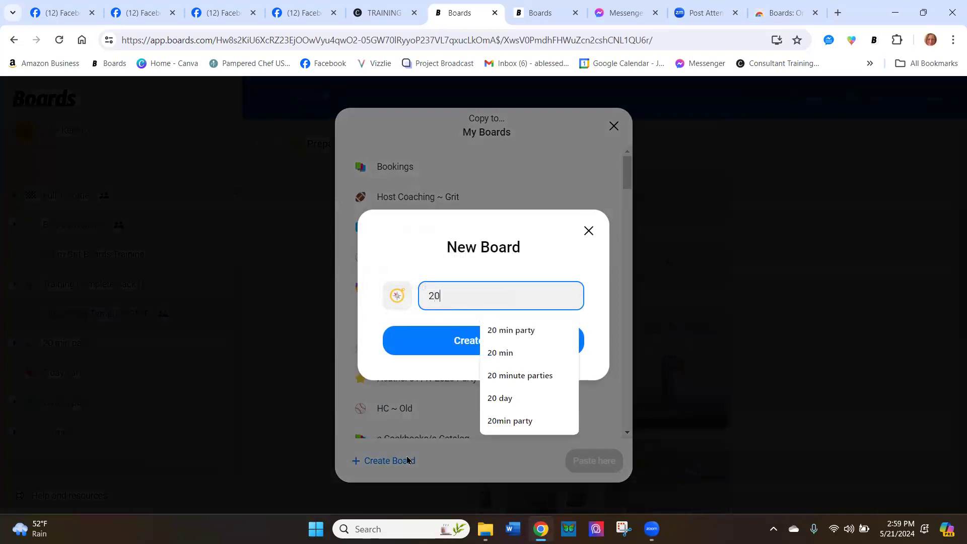
{"action": "type", "text": " min "}
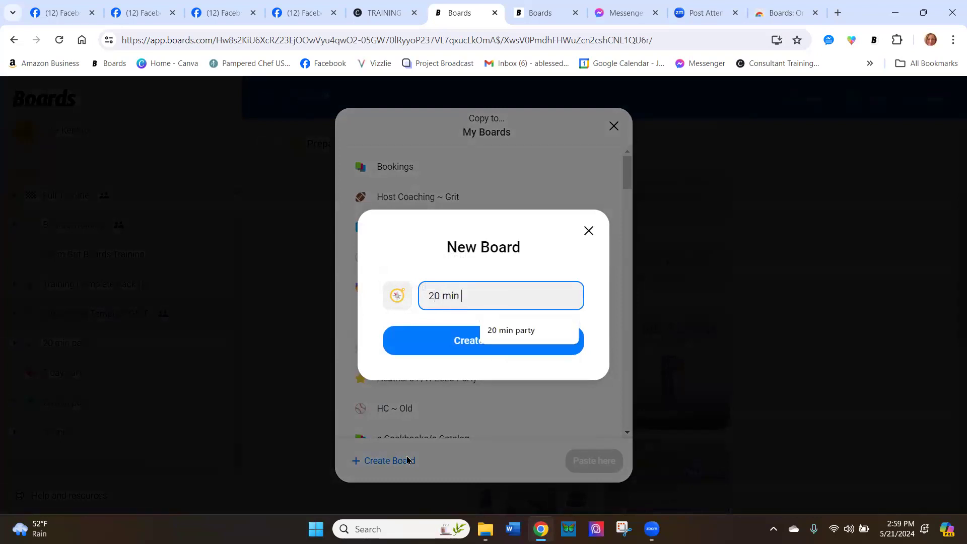
{"action": "type", "text": "party"}
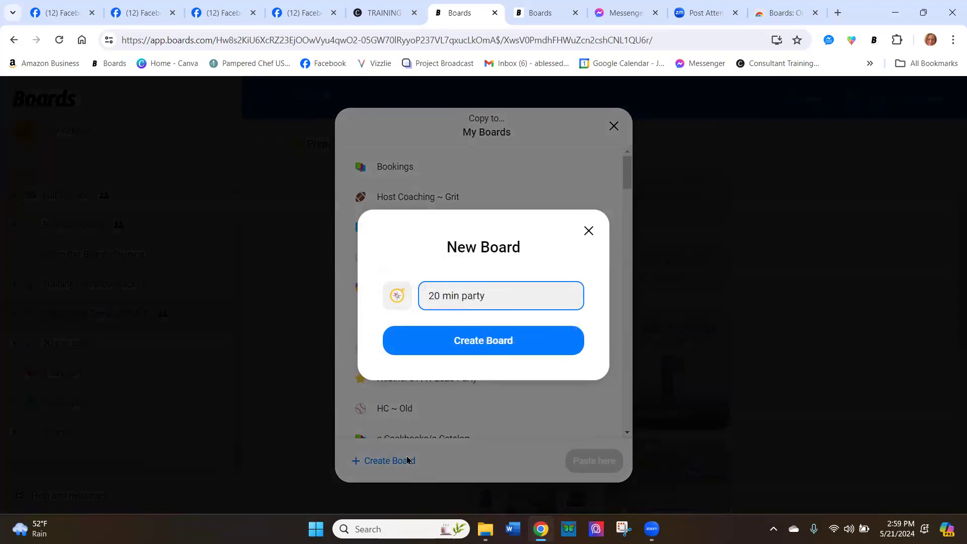
{"action": "left_click", "coordinate": [480, 349]}
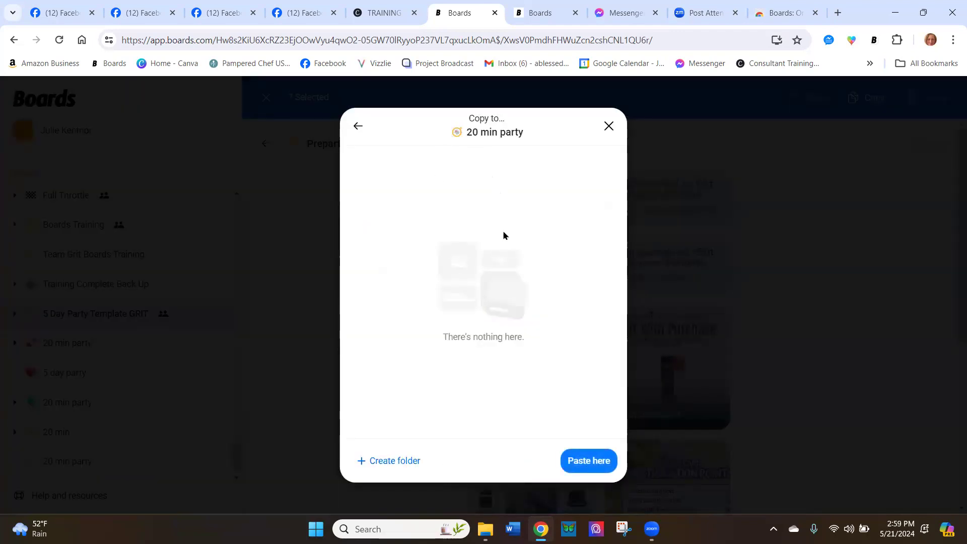
{"action": "left_click", "coordinate": [588, 461]}
In the new 20 min party board, replace <DATES> in the Welcome Post #1 text with May 2nd and save the edit
{"action": "scroll", "coordinate": [201, 436], "scroll_direction": "down", "scroll_amount": 1}
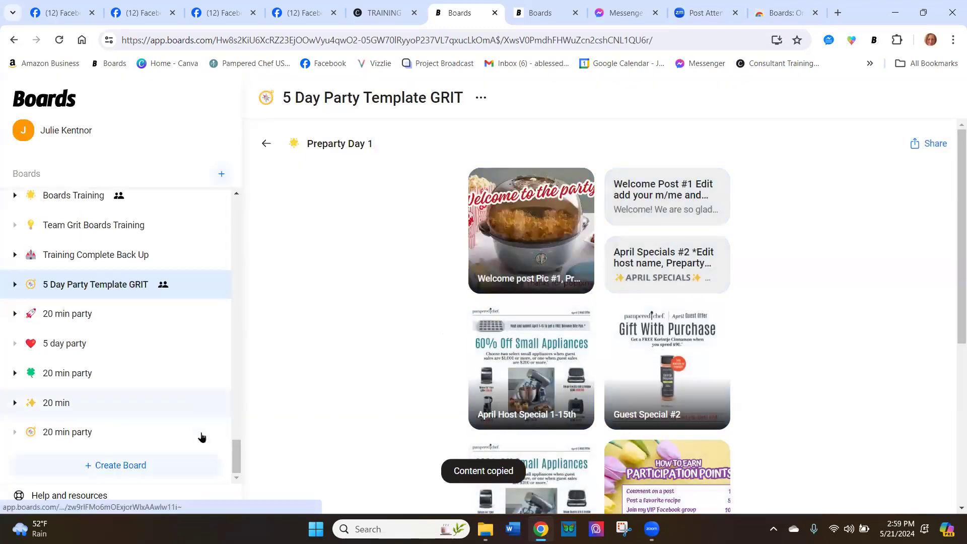
{"action": "left_click", "coordinate": [71, 436]}
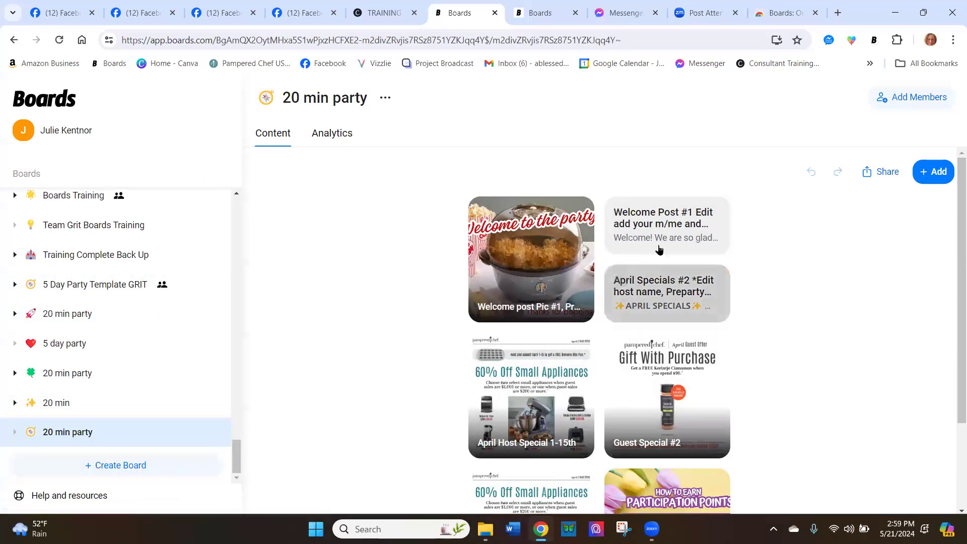
{"action": "left_click", "coordinate": [651, 230]}
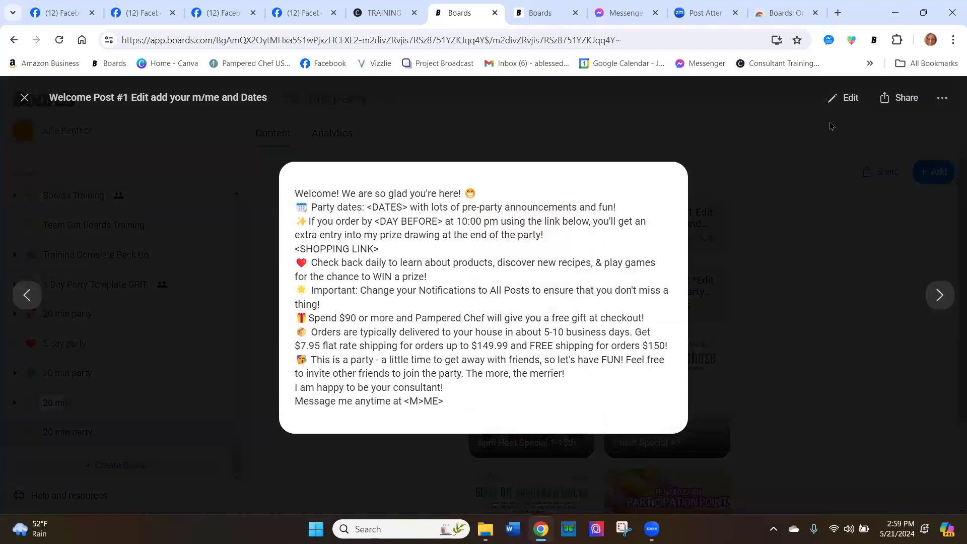
{"action": "left_click", "coordinate": [843, 106]}
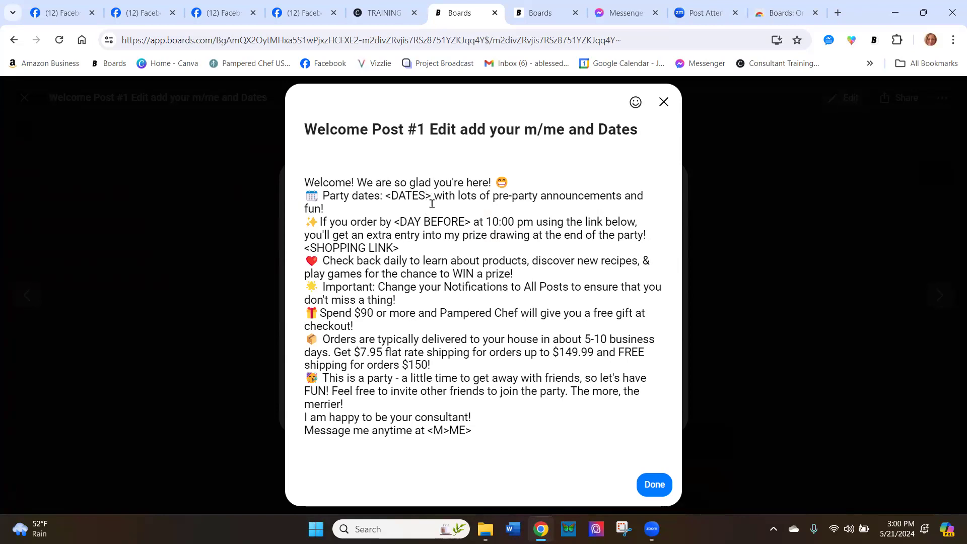
{"action": "key", "text": "BackSpace"}
{"action": "key", "text": "BackSpace"}
{"action": "key", "text": "BackSpace"}
{"action": "key", "text": "BackSpace"}
{"action": "key", "text": "BackSpace"}
{"action": "key", "text": "BackSpace"}
{"action": "key", "text": "BackSpace"}
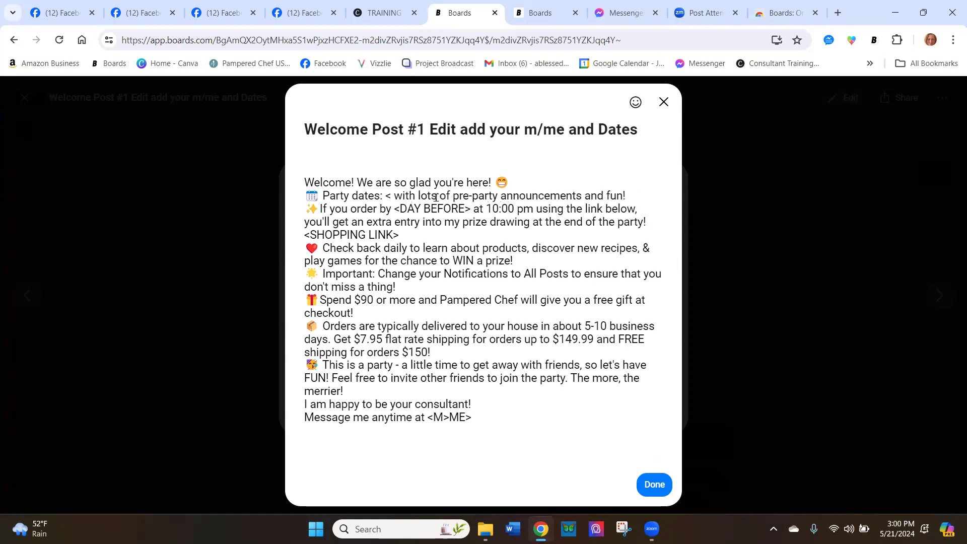
{"action": "type", "text": "May 2nd"}
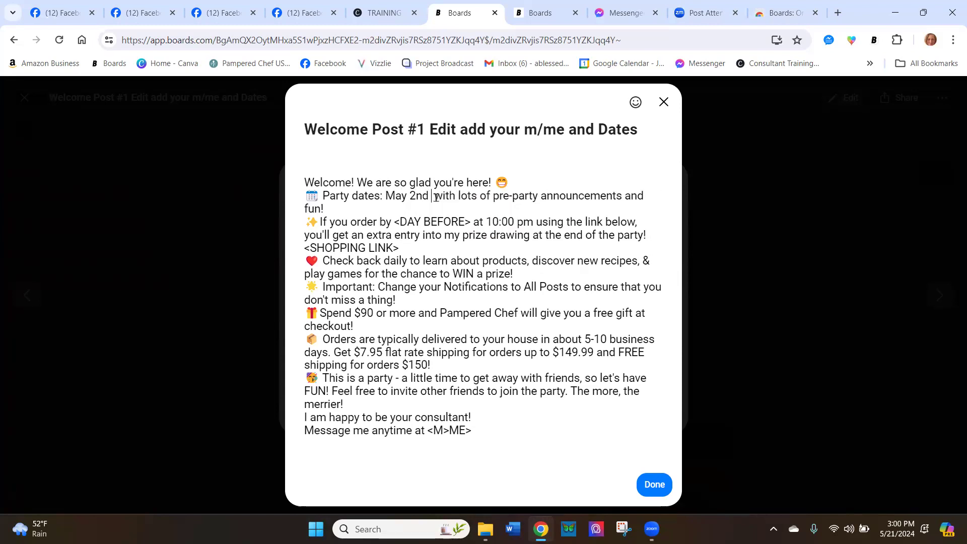
{"action": "left_click", "coordinate": [654, 484]}
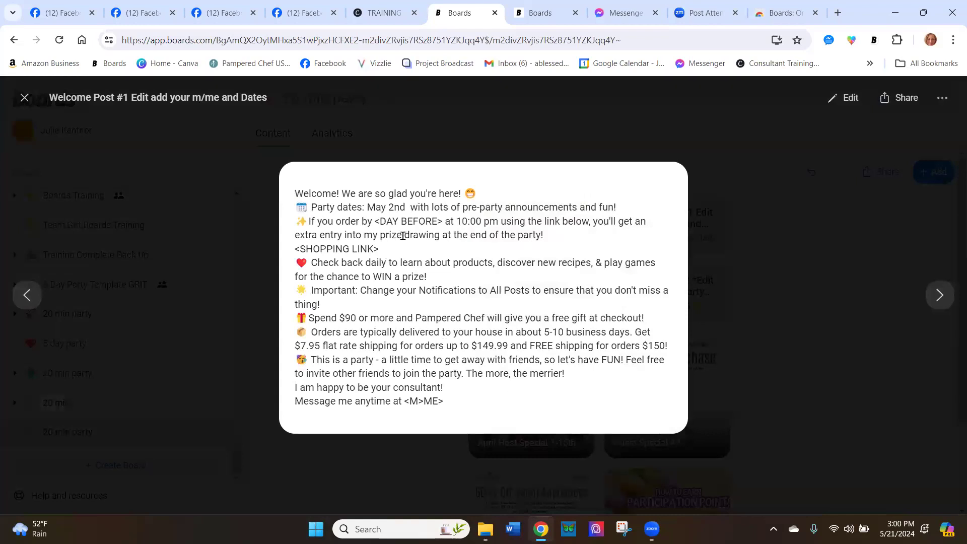
{"action": "left_click", "coordinate": [24, 98]}
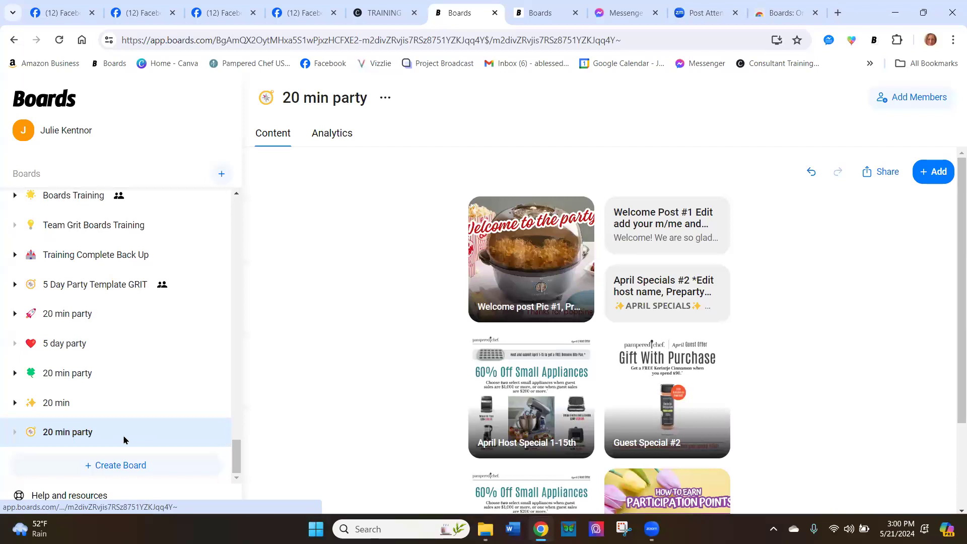
Switch to the empty Facebook post draft and bring up the My Boards list in the Boards extension
{"action": "left_click", "coordinate": [147, 14]}
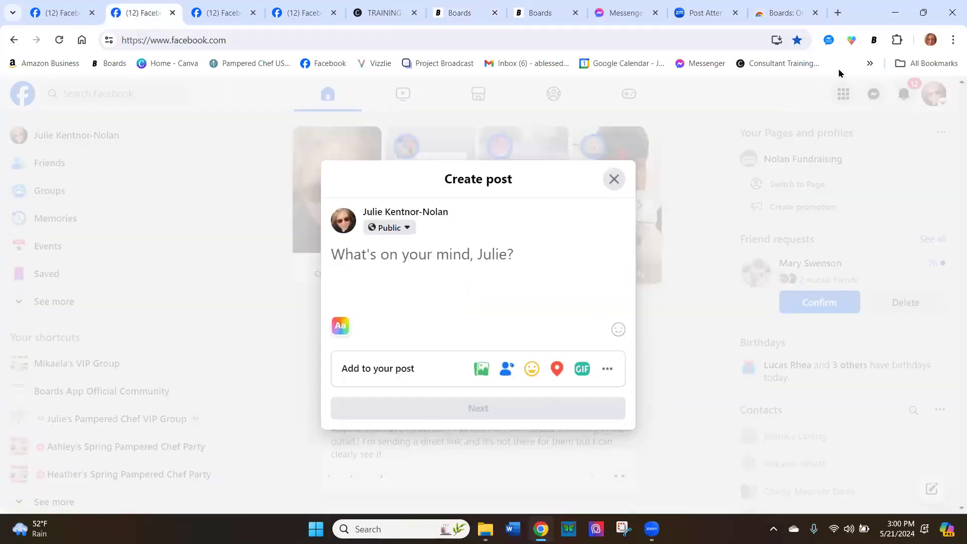
{"action": "left_click", "coordinate": [871, 41]}
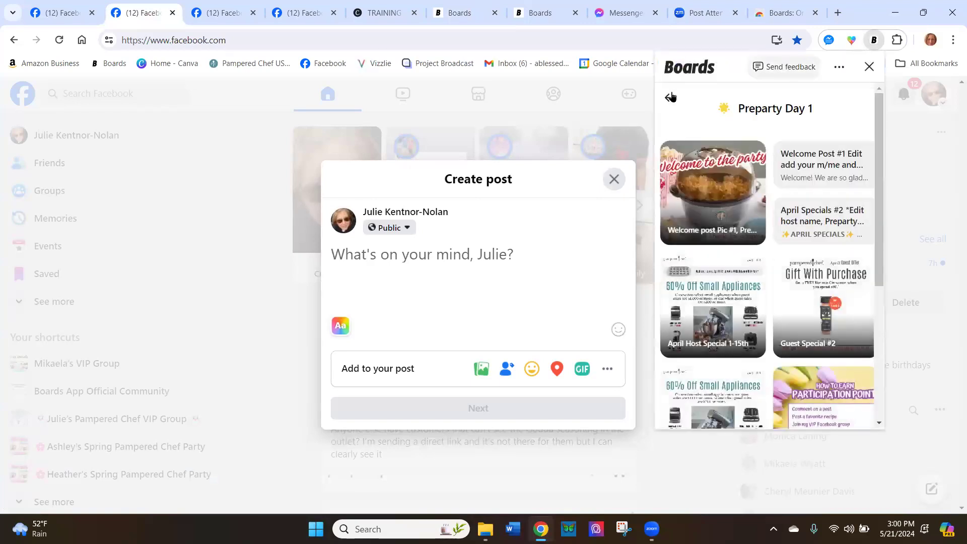
{"action": "left_click", "coordinate": [669, 98]}
{"action": "left_click_drag", "start_coordinate": [727, 244], "coordinate": [665, 132]}
{"action": "left_click", "coordinate": [669, 98]}
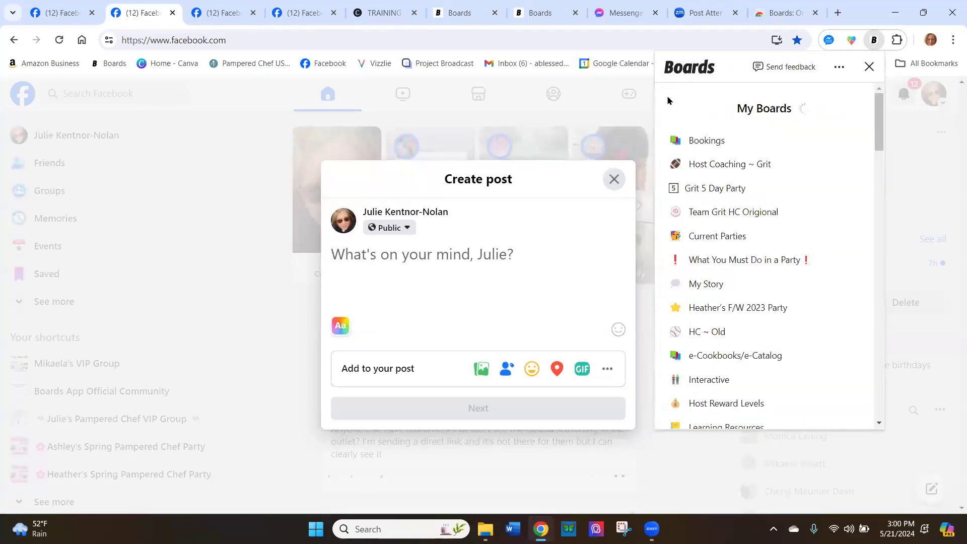
{"action": "scroll", "coordinate": [727, 267], "scroll_direction": "down", "scroll_amount": 15}
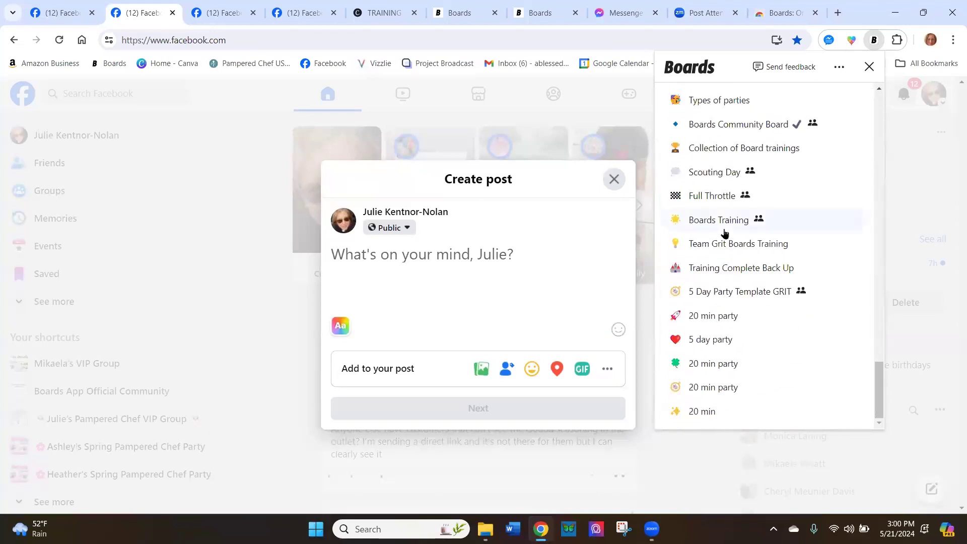
{"action": "left_click", "coordinate": [705, 411]}
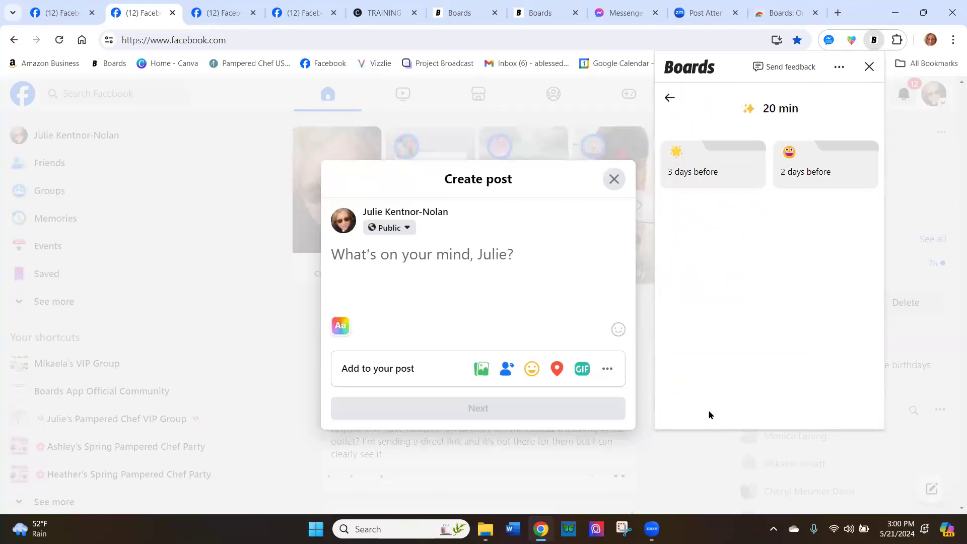
{"action": "left_click", "coordinate": [665, 108]}
{"action": "scroll", "coordinate": [704, 317], "scroll_direction": "down", "scroll_amount": 10}
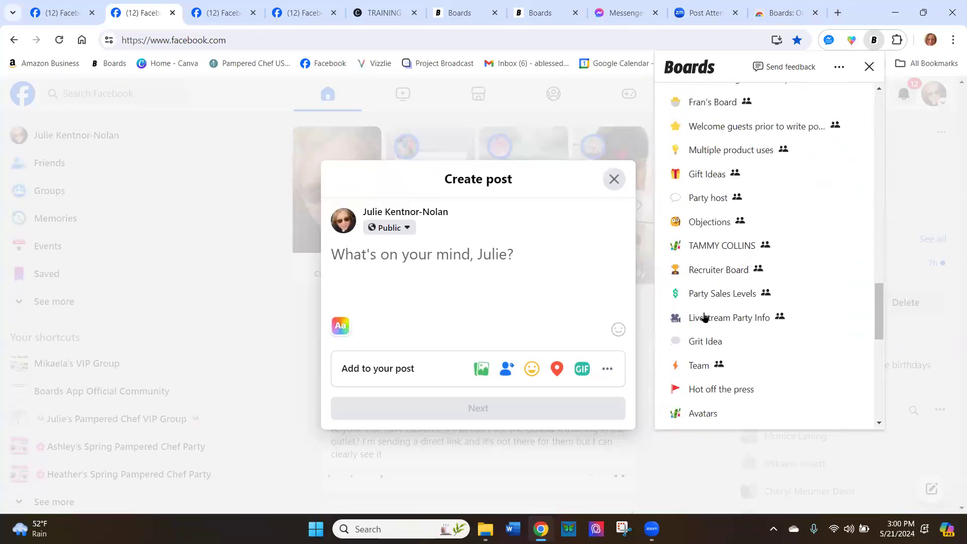
{"action": "scroll", "coordinate": [705, 317], "scroll_direction": "down", "scroll_amount": 8}
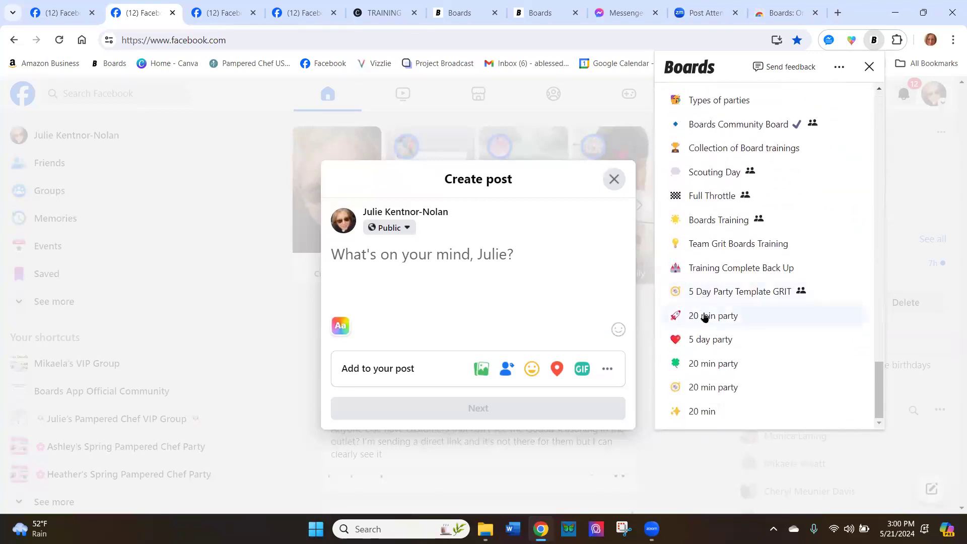
{"action": "left_click", "coordinate": [704, 317]}
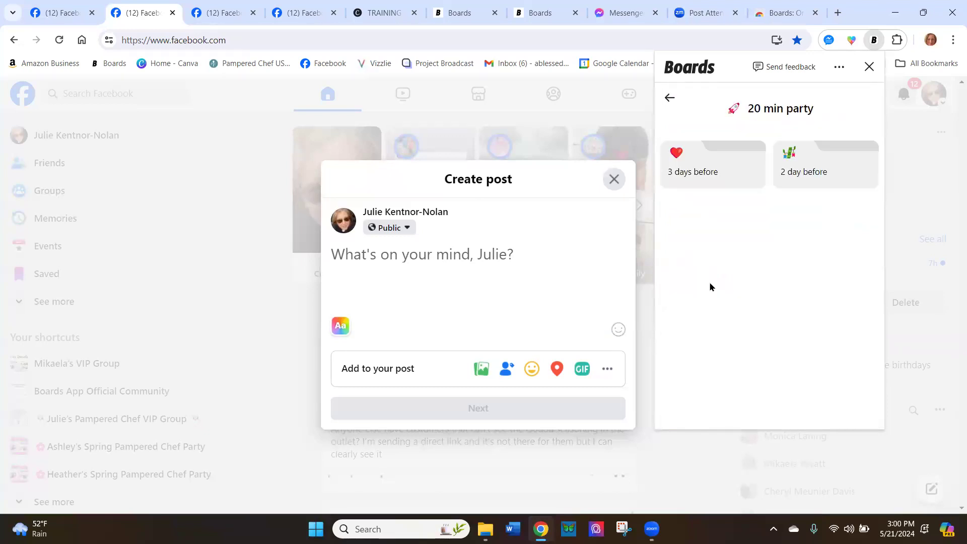
{"action": "left_click", "coordinate": [669, 98]}
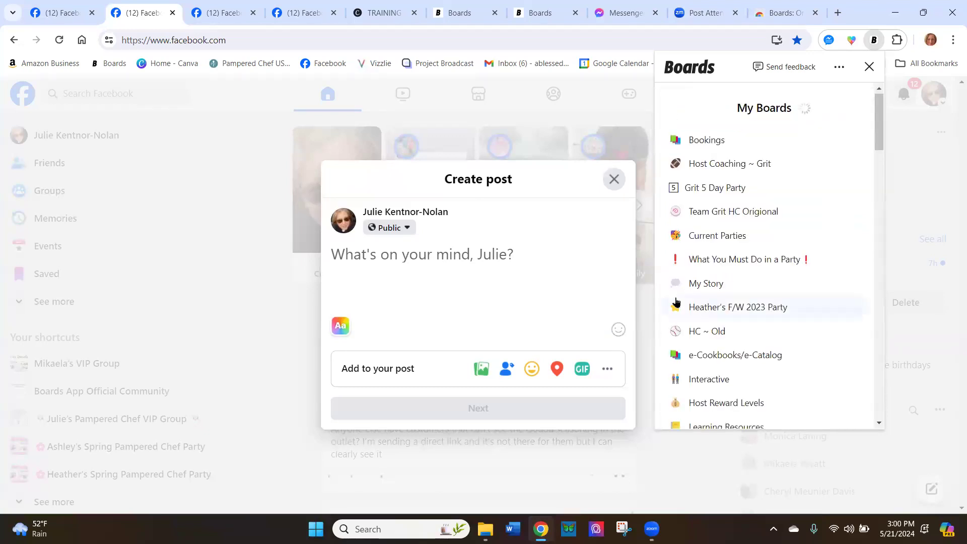
Insert the Welcome Post #1 text from the 5 day party board into the empty Facebook post draft
{"action": "scroll", "coordinate": [676, 301], "scroll_direction": "down", "scroll_amount": 10}
{"action": "scroll", "coordinate": [676, 301], "scroll_direction": "down", "scroll_amount": 12}
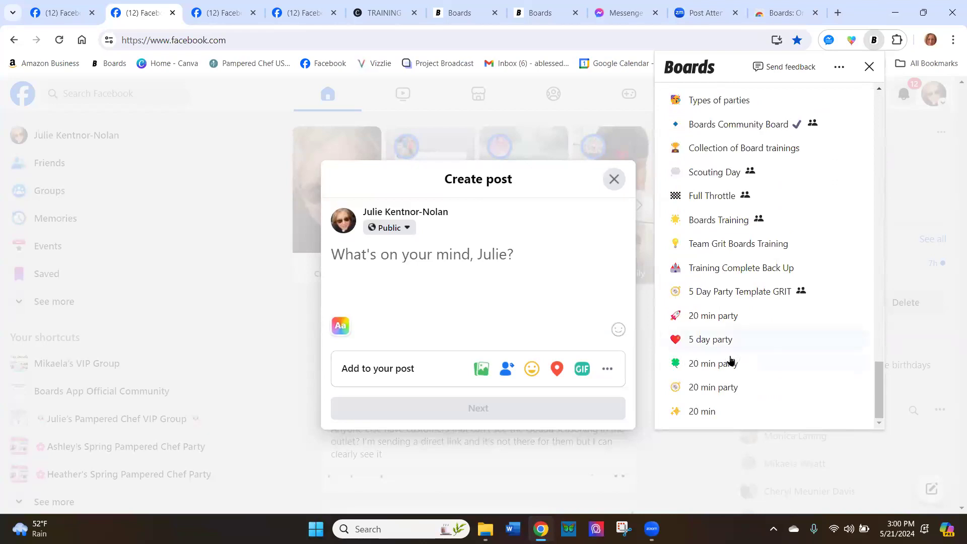
{"action": "left_click", "coordinate": [717, 337]}
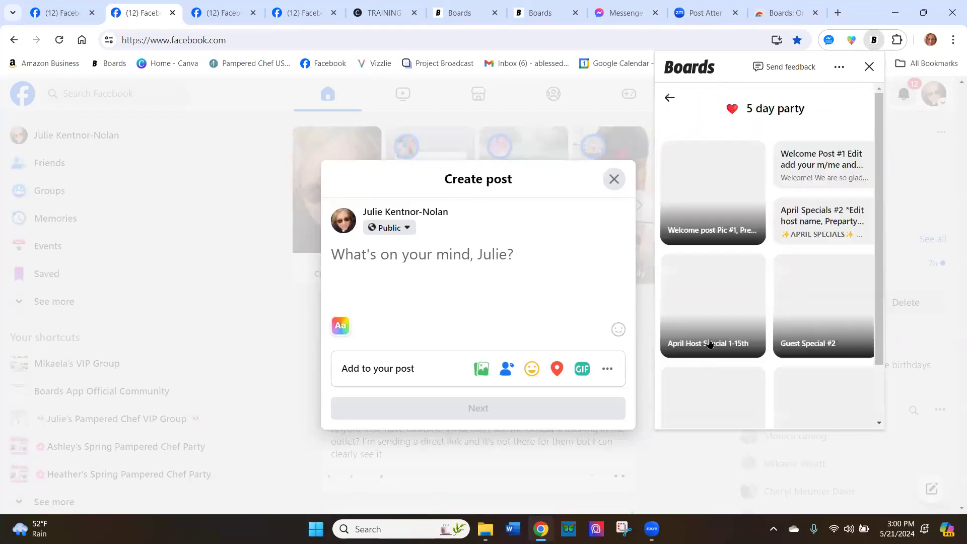
{"action": "left_click", "coordinate": [844, 158]}
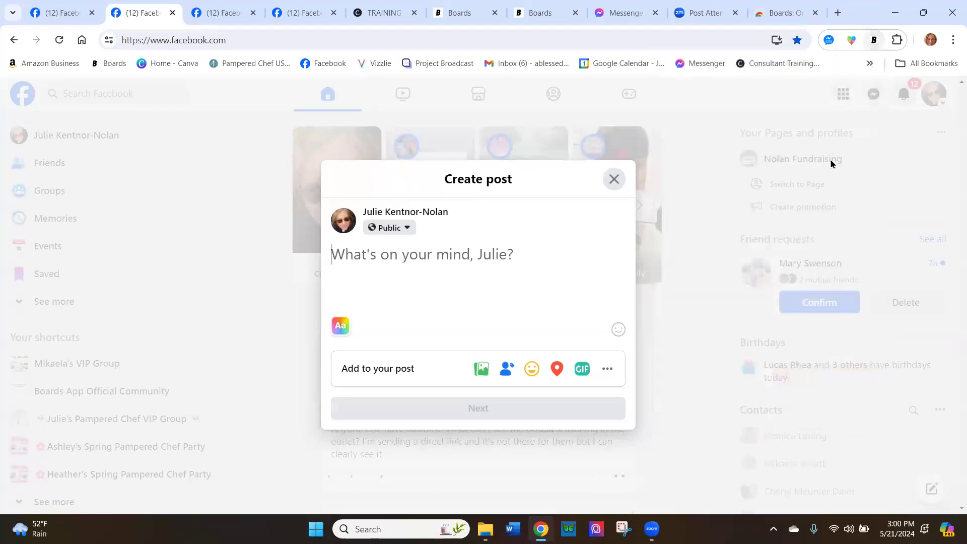
{"action": "scroll", "coordinate": [486, 234], "scroll_direction": "up", "scroll_amount": 2}
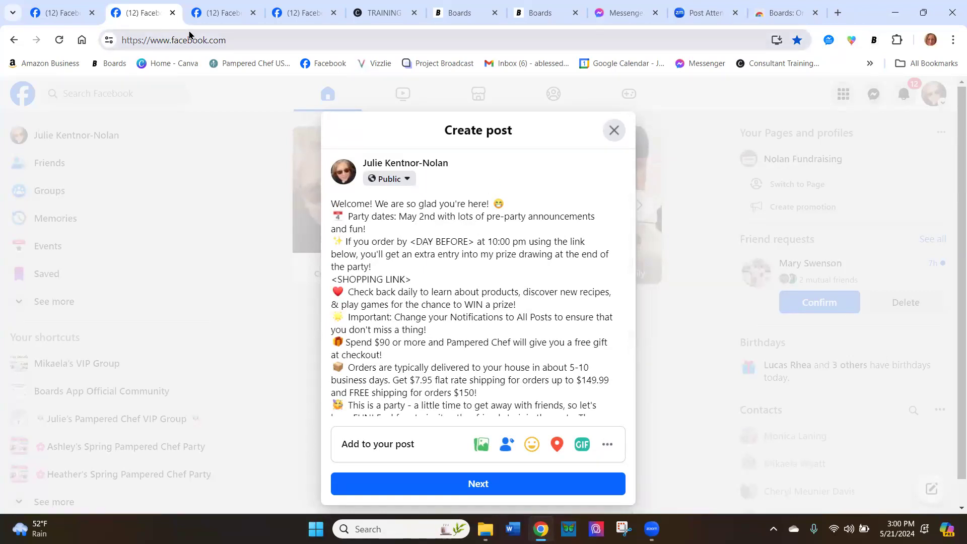
Switch to the next empty Facebook post draft and fill it with the Welcome Post #1 text from the 5 day party board
{"action": "mouse_move", "coordinate": [436, 17]}
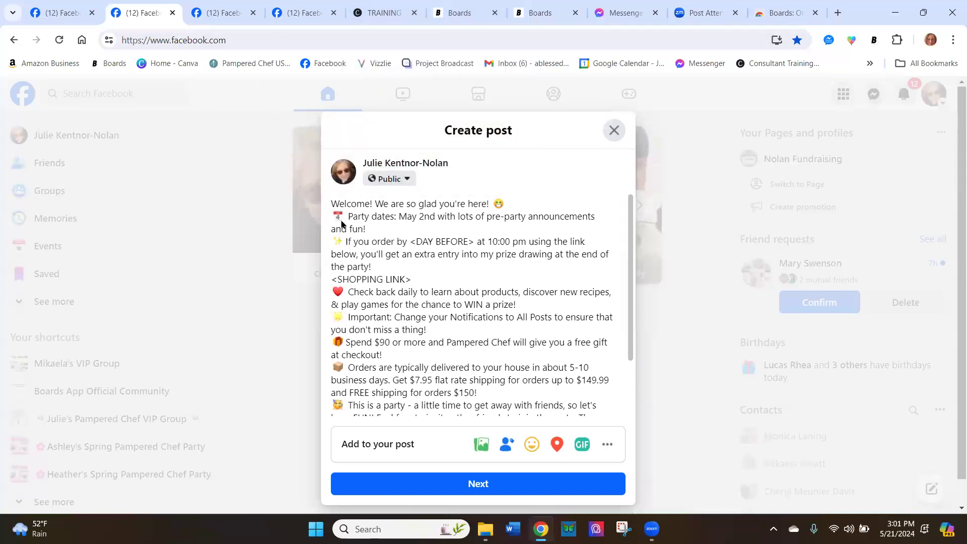
{"action": "left_click", "coordinate": [217, 12]}
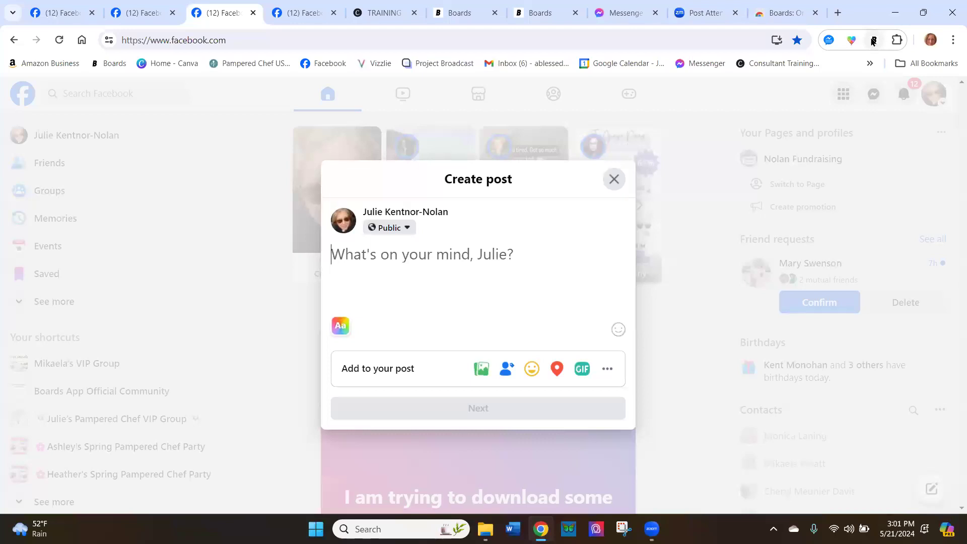
{"action": "left_click", "coordinate": [872, 41]}
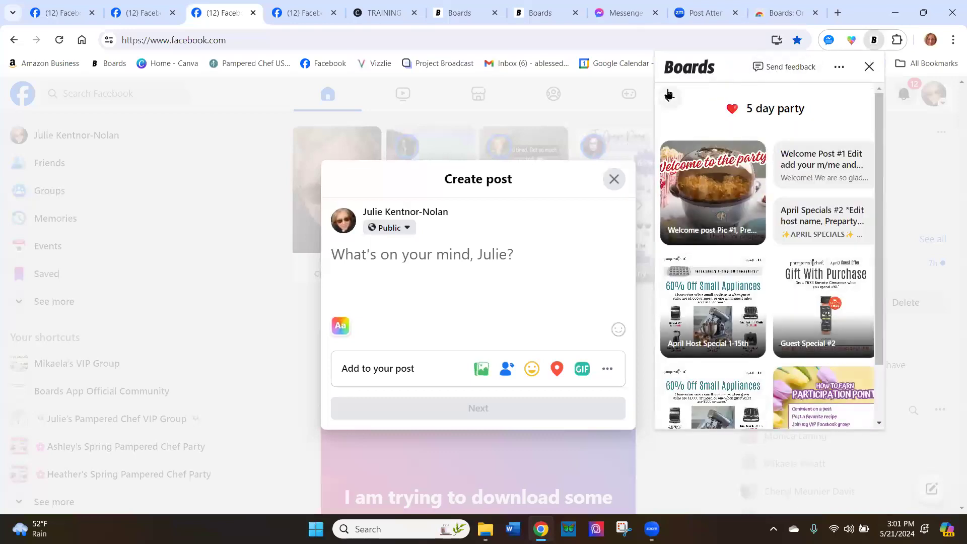
{"action": "left_click", "coordinate": [831, 166]}
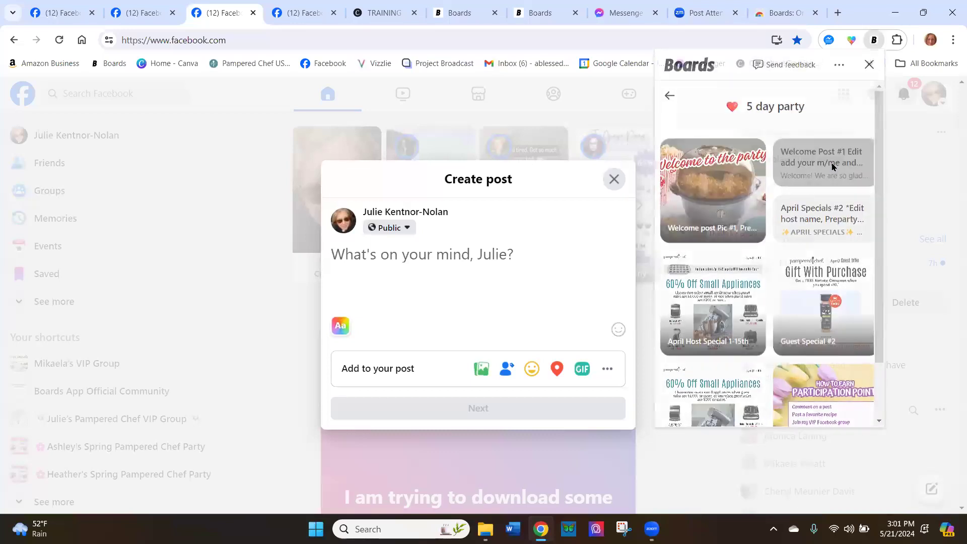
Open the ProductVideos folder of the PChef & Marketing Imagery board in the Boards extension
{"action": "left_click", "coordinate": [874, 42]}
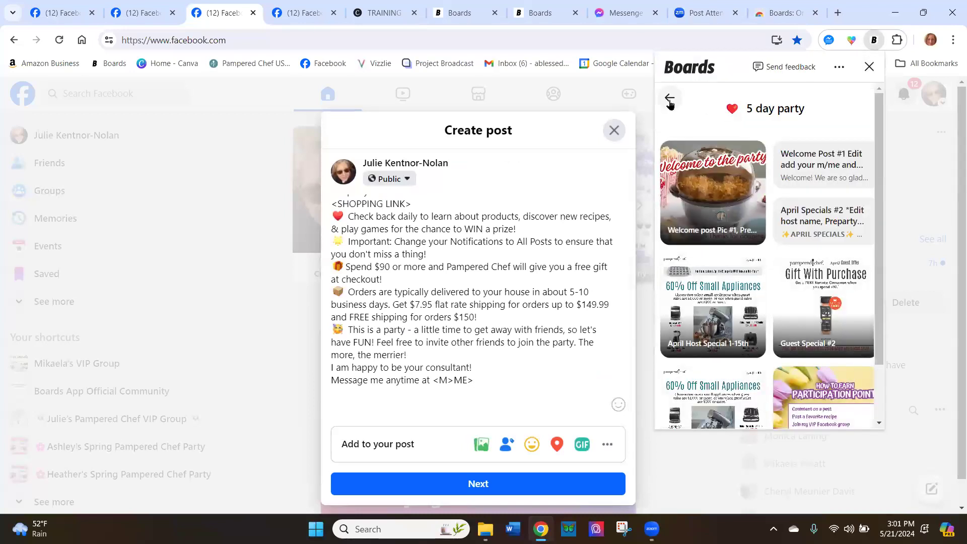
{"action": "left_click", "coordinate": [669, 99]}
{"action": "scroll", "coordinate": [727, 209], "scroll_direction": "down", "scroll_amount": 10}
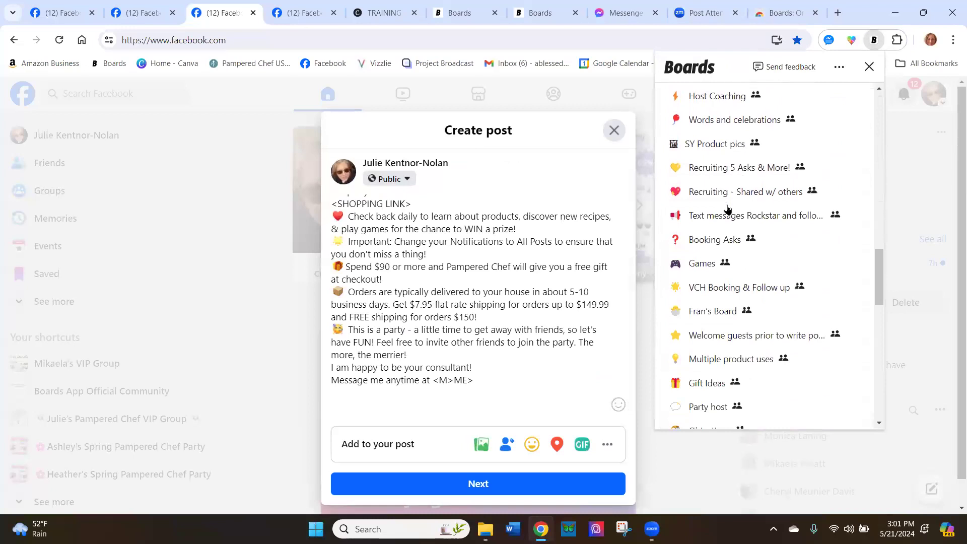
{"action": "scroll", "coordinate": [728, 209], "scroll_direction": "down", "scroll_amount": 15}
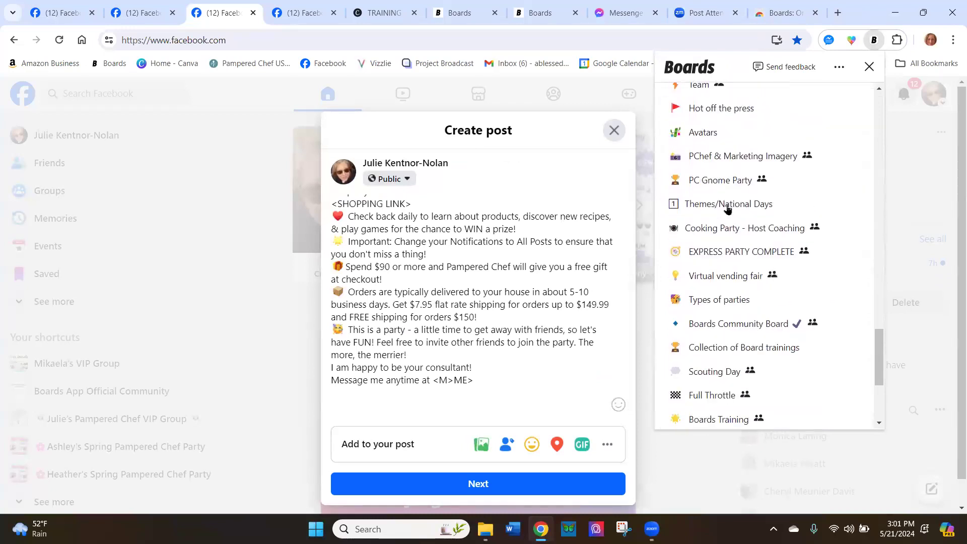
{"action": "scroll", "coordinate": [727, 208], "scroll_direction": "up", "scroll_amount": 1}
{"action": "left_click", "coordinate": [725, 181]}
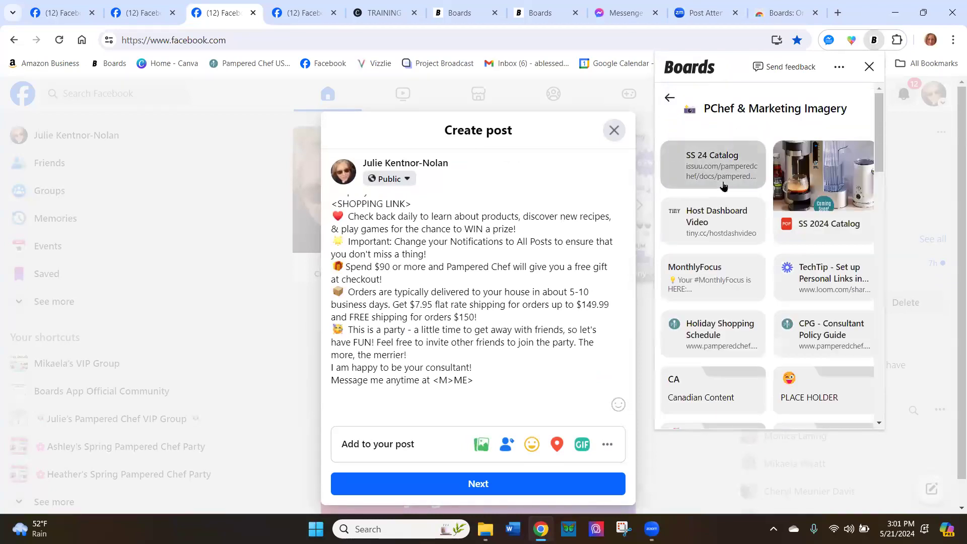
{"action": "scroll", "coordinate": [821, 334], "scroll_direction": "down", "scroll_amount": 5}
{"action": "scroll", "coordinate": [817, 333], "scroll_direction": "down", "scroll_amount": 2}
{"action": "left_click", "coordinate": [817, 333]}
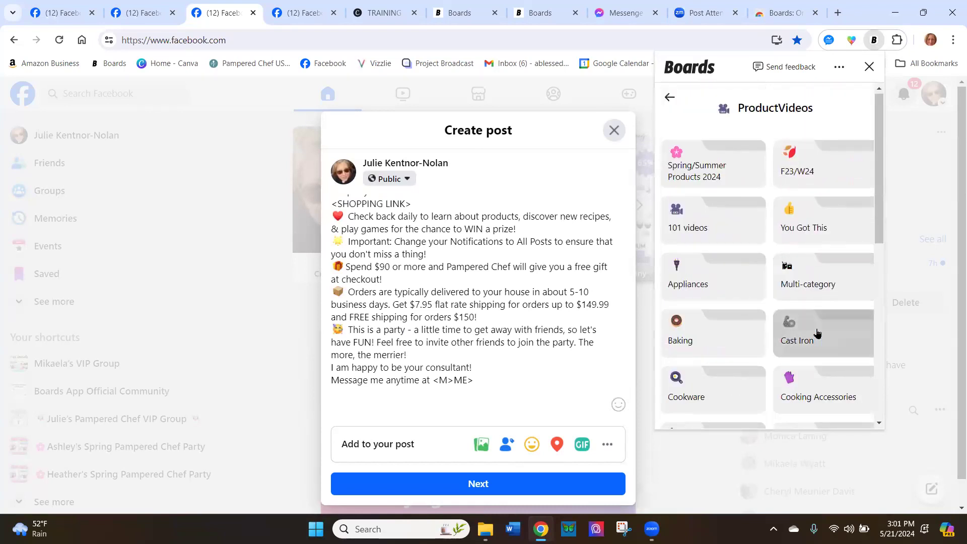
Add the first A Day of Meals video link from the Appliances folder's Deluxe Electric Grill Griddle to the post's end, on its own line
{"action": "left_click", "coordinate": [699, 283]}
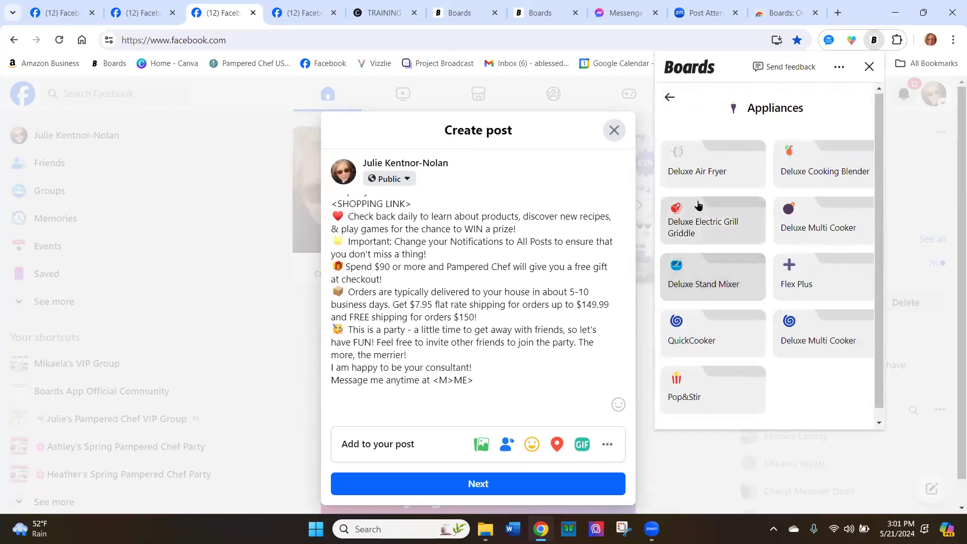
{"action": "left_click", "coordinate": [698, 221]}
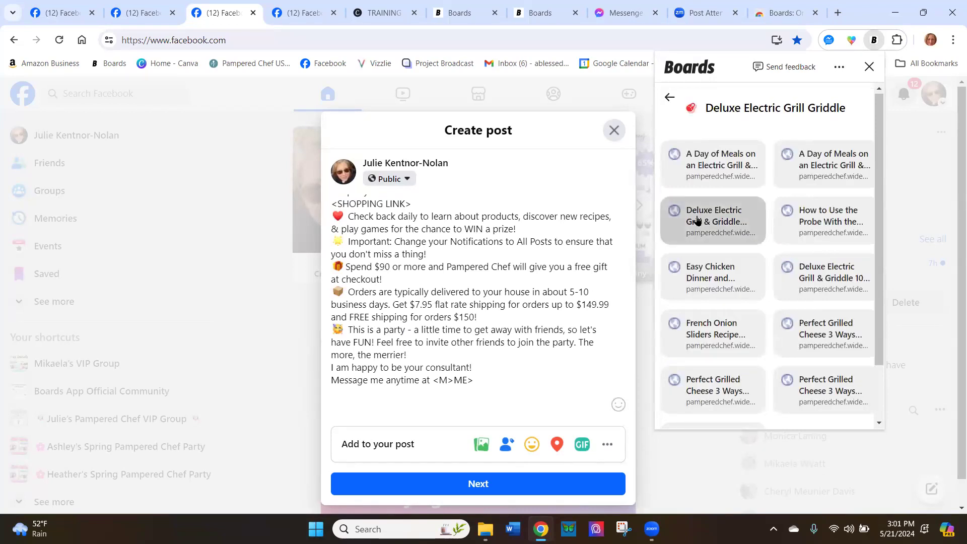
{"action": "left_click", "coordinate": [682, 155]}
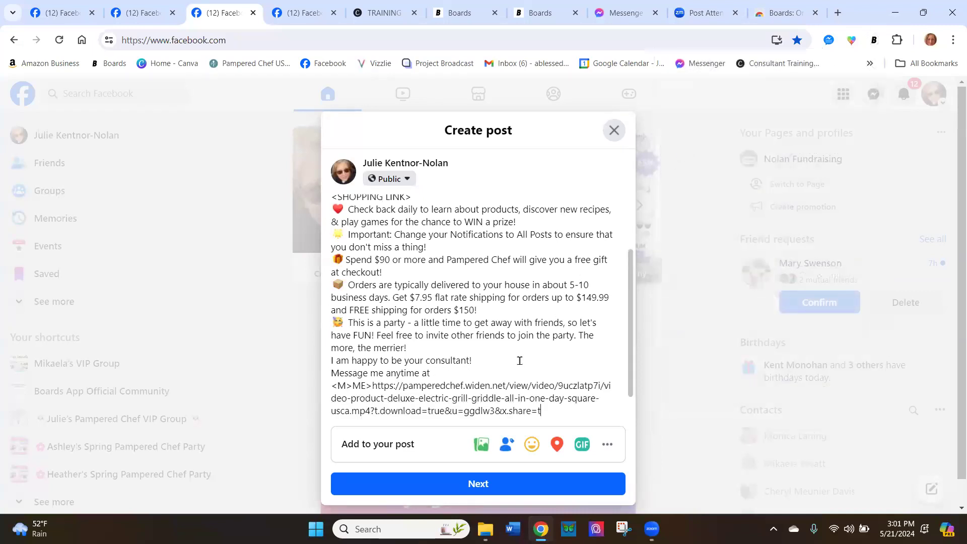
{"action": "left_click", "coordinate": [370, 383]}
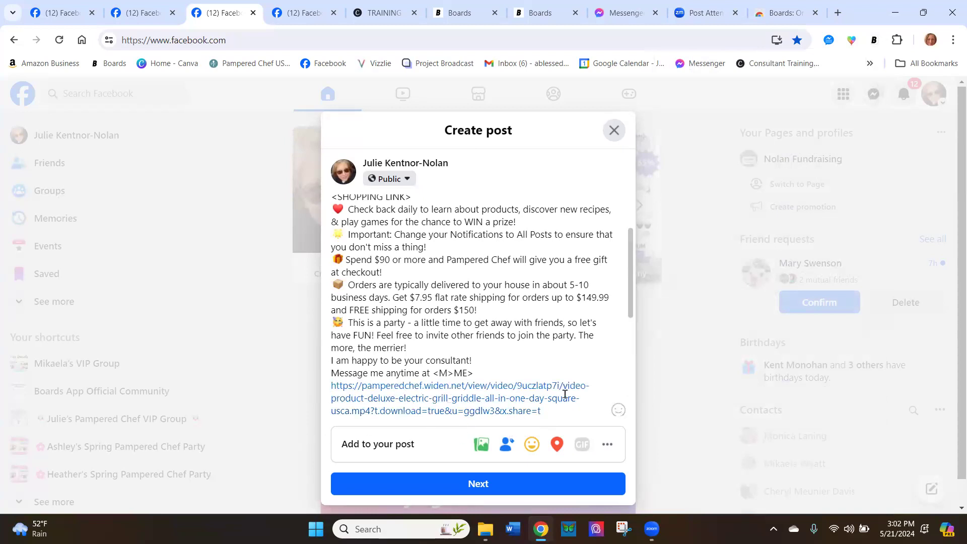
{"action": "scroll", "coordinate": [561, 391], "scroll_direction": "down", "scroll_amount": 5}
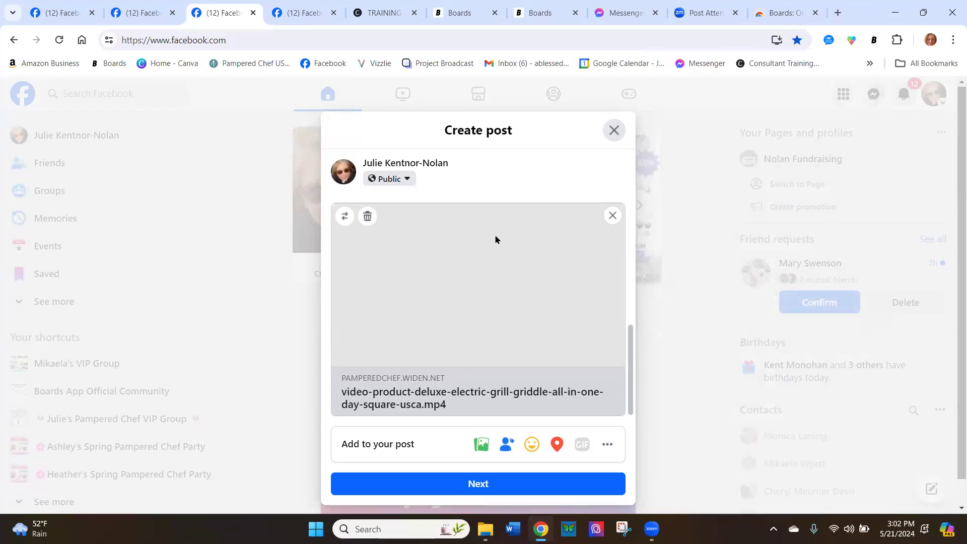
Switch to the remaining empty Facebook post draft and open the 2 days before folder of the 20 min board in Boards
{"action": "left_click", "coordinate": [302, 12]}
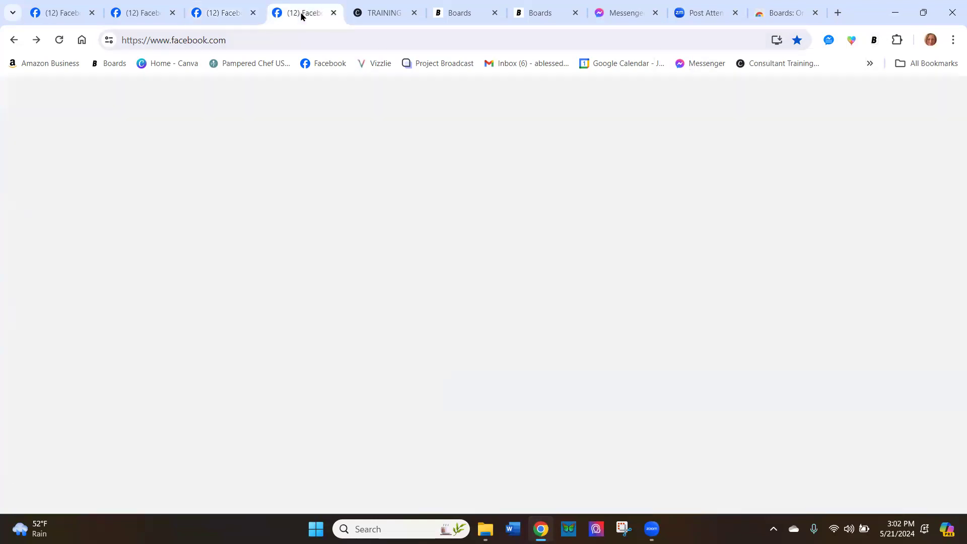
{"action": "left_click", "coordinate": [873, 40]}
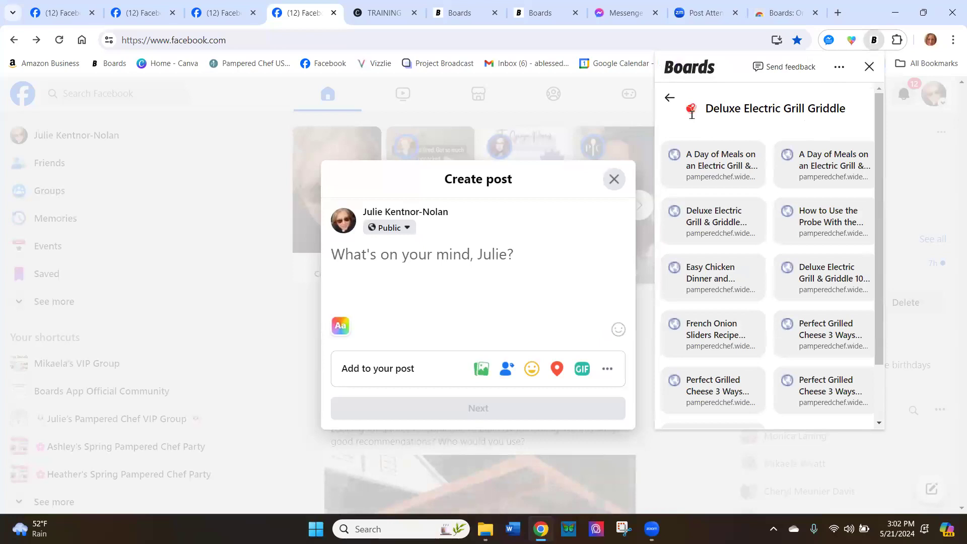
{"action": "left_click", "coordinate": [669, 98]}
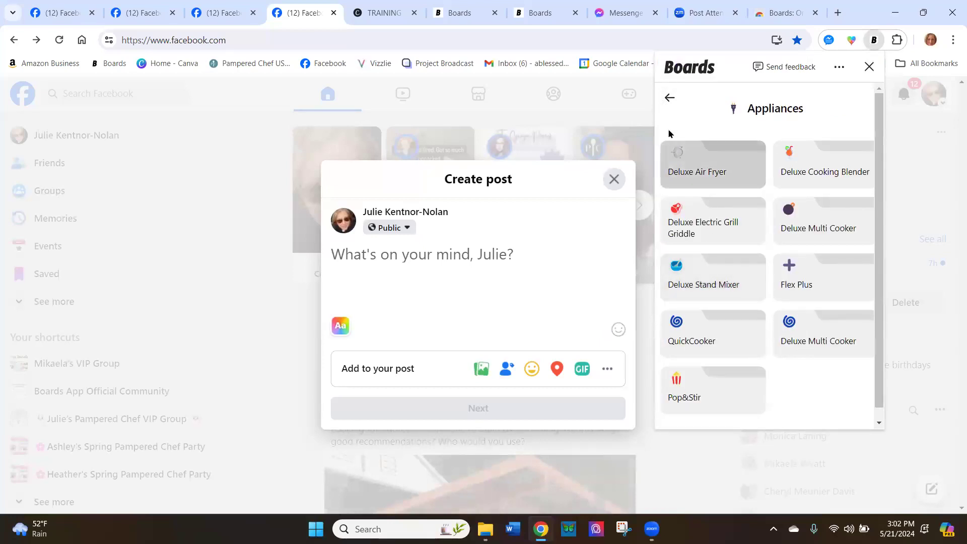
{"action": "left_click", "coordinate": [669, 98]}
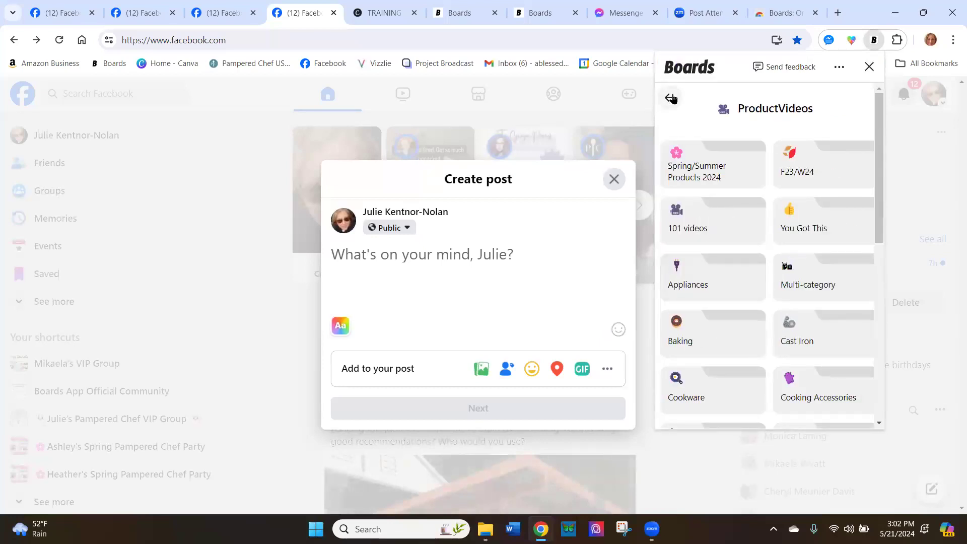
{"action": "left_click", "coordinate": [670, 97]}
{"action": "left_click", "coordinate": [670, 98]}
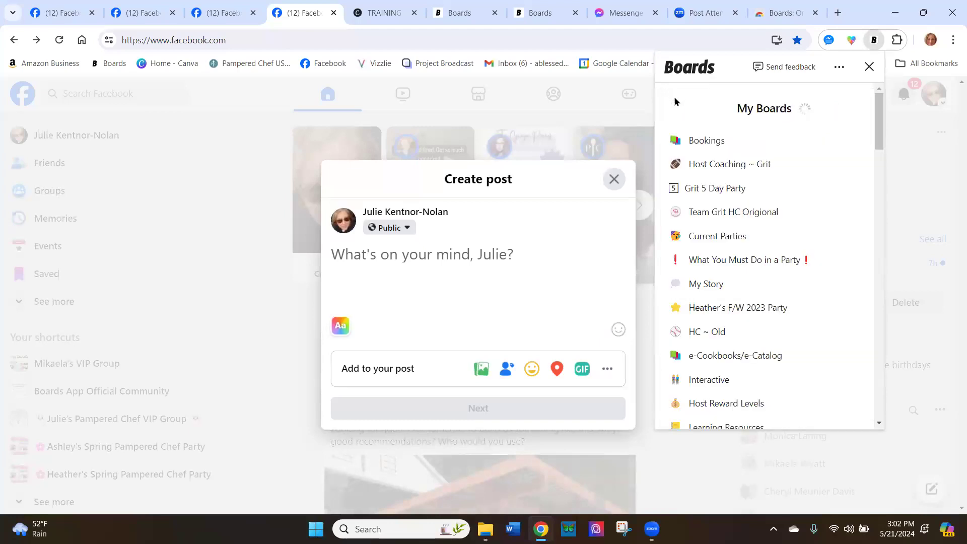
{"action": "scroll", "coordinate": [744, 236], "scroll_direction": "down", "scroll_amount": 10}
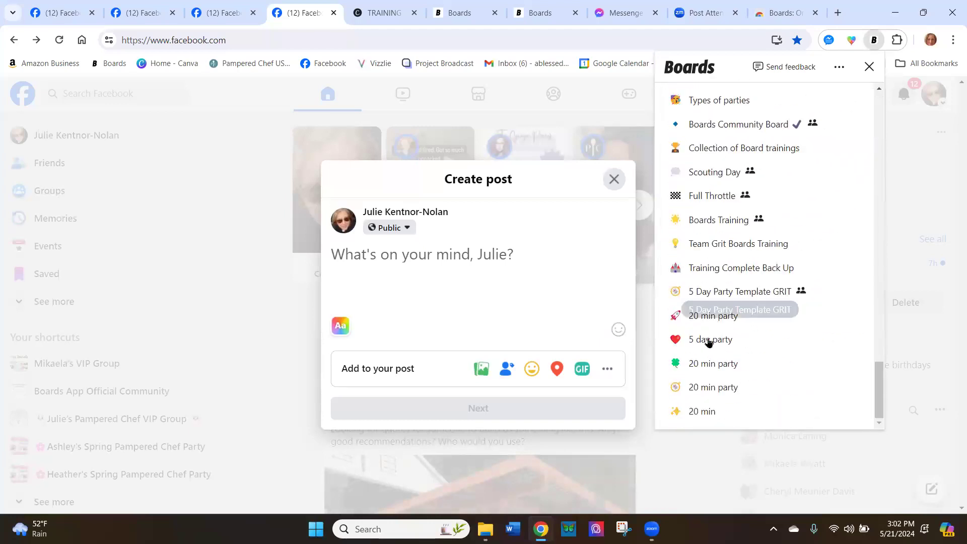
{"action": "left_click", "coordinate": [703, 408]}
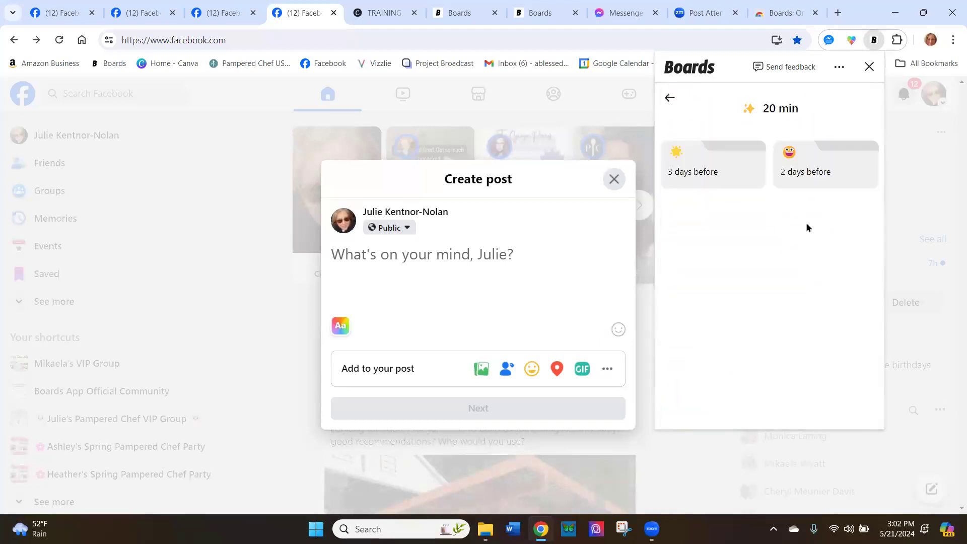
{"action": "left_click", "coordinate": [819, 166]}
{"action": "left_click", "coordinate": [819, 166]}
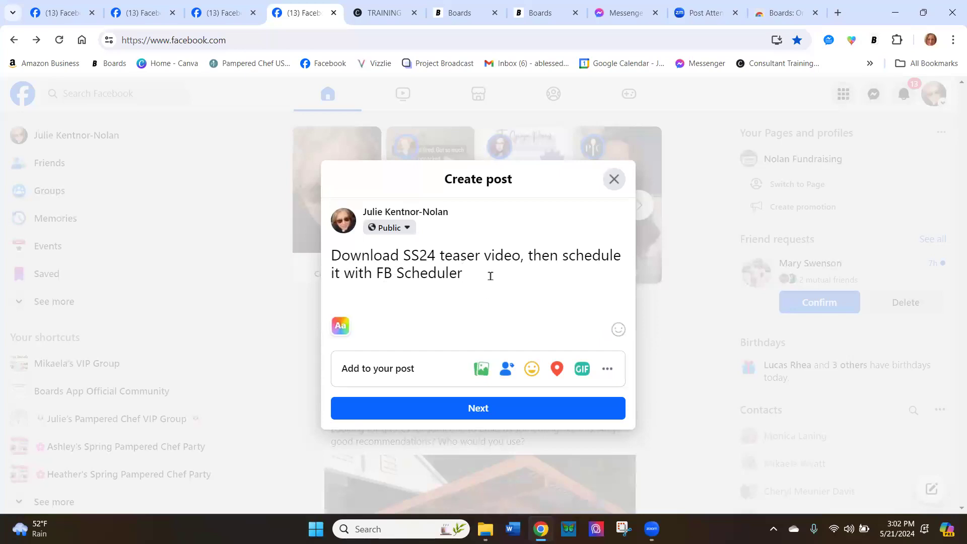
{"action": "key", "text": "ctrl+a"}
{"action": "key", "text": "BackSpace"}
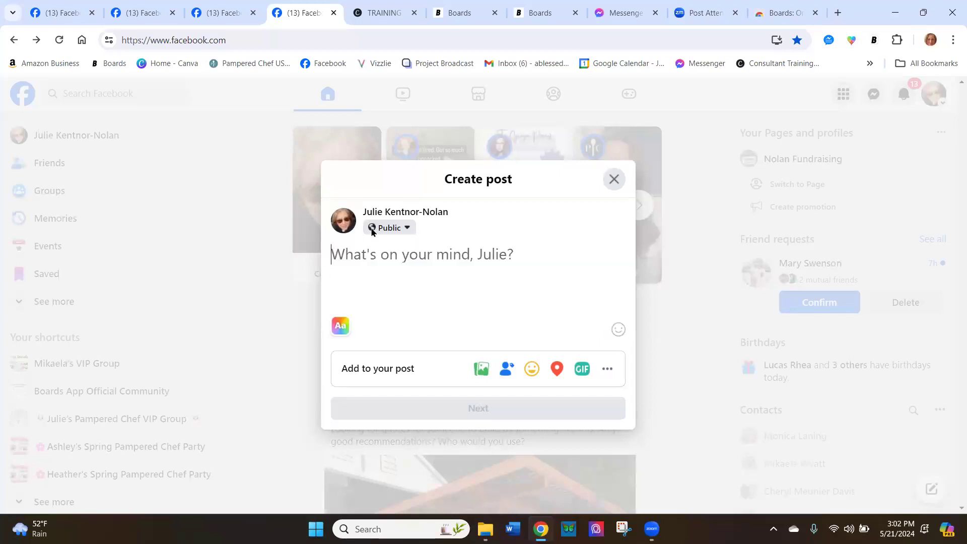
Insert the 2 Days Before #2 - About Me text from the 2 days before folder into the emptied post draft
{"action": "left_click", "coordinate": [875, 45]}
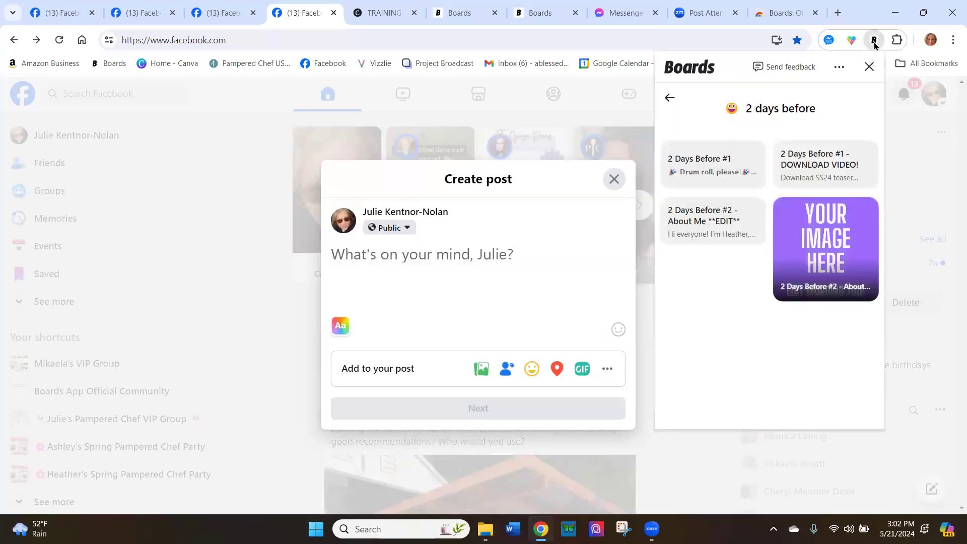
{"action": "left_click", "coordinate": [739, 217]}
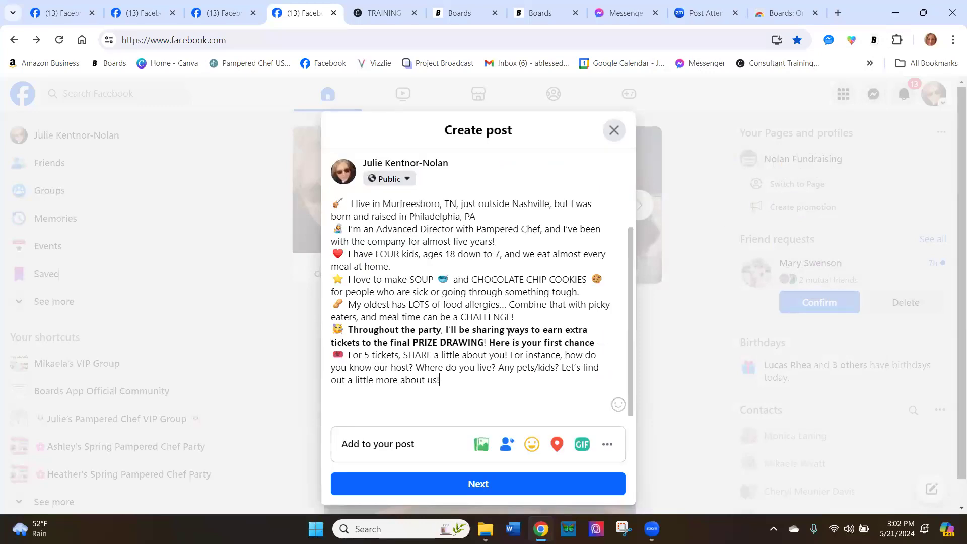
Attach the cast-iron-product-how-to-use-and-maintain video from the Cast Iron folder to the About Me post draft and review the draft
{"action": "left_click", "coordinate": [481, 444]}
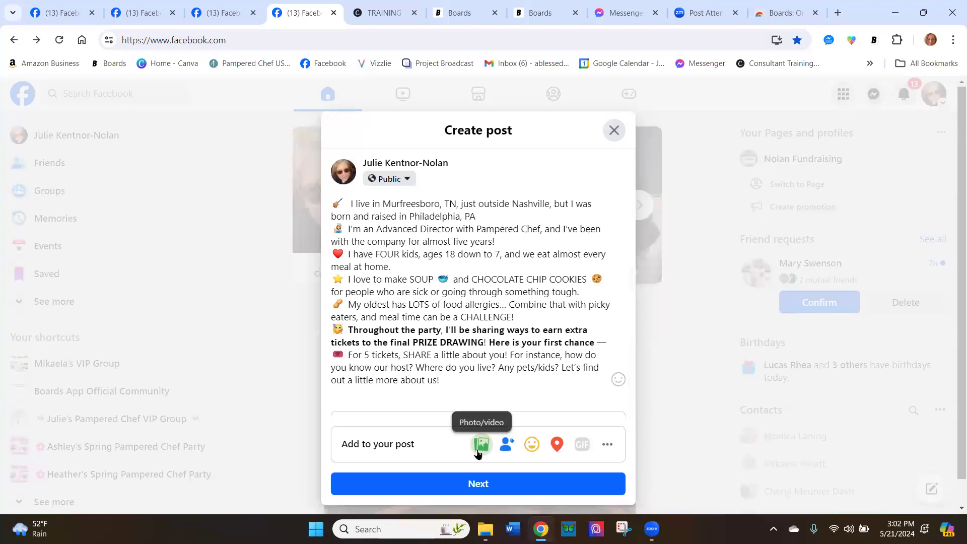
{"action": "left_click", "coordinate": [477, 322]}
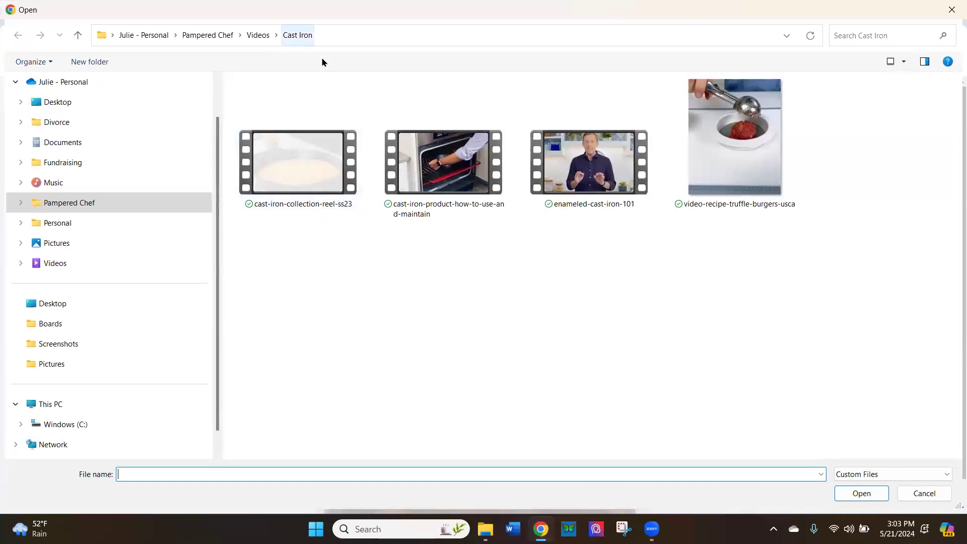
{"action": "left_click", "coordinate": [457, 196]}
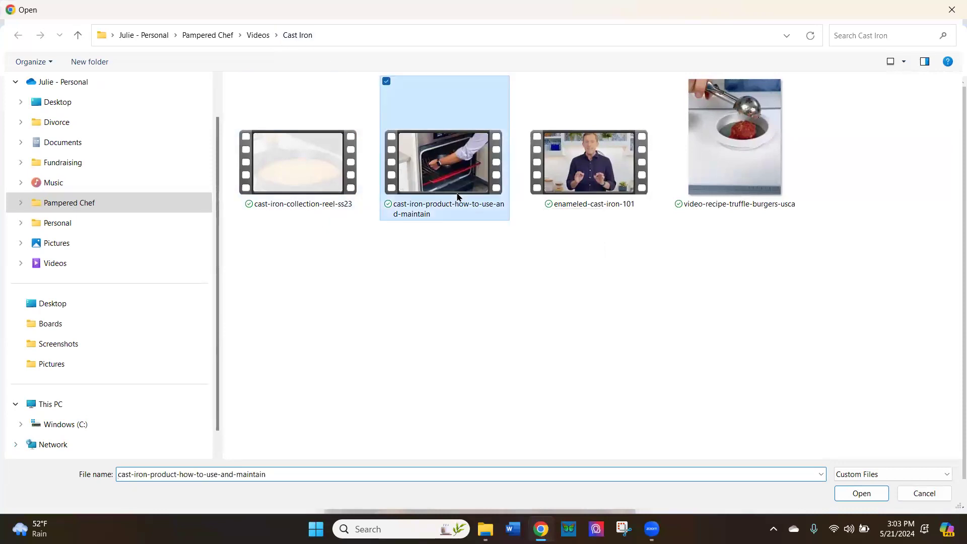
{"action": "left_click", "coordinate": [861, 492]}
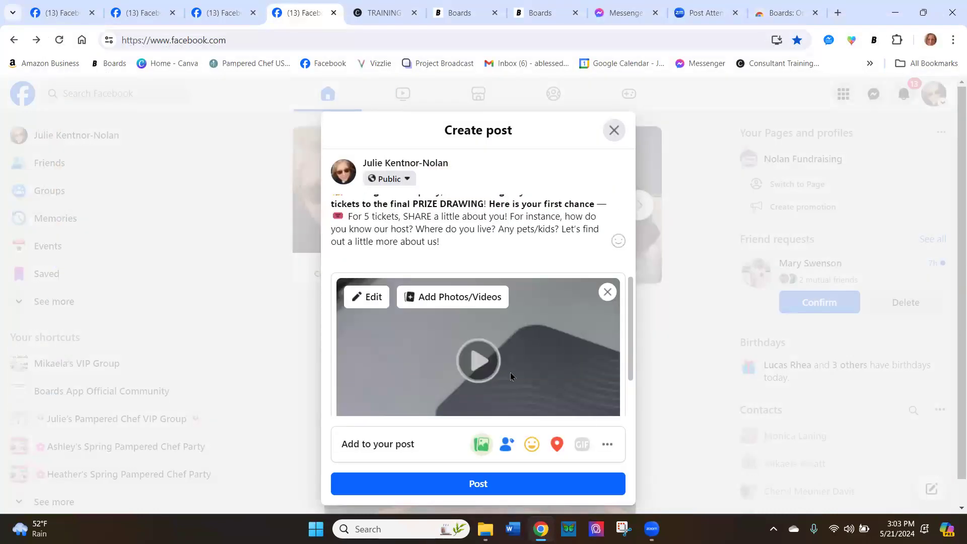
{"action": "scroll", "coordinate": [536, 362], "scroll_direction": "down", "scroll_amount": 3}
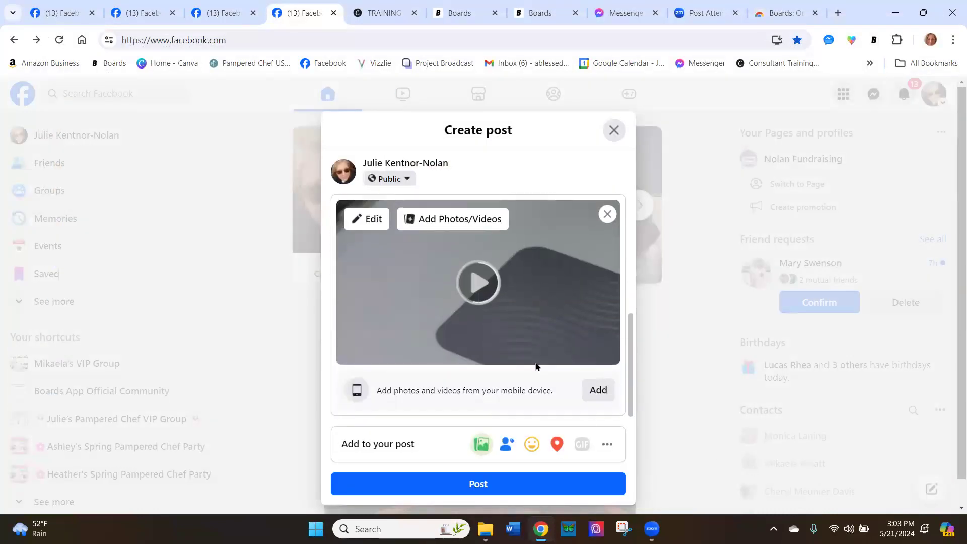
{"action": "scroll", "coordinate": [536, 362], "scroll_direction": "up", "scroll_amount": 3}
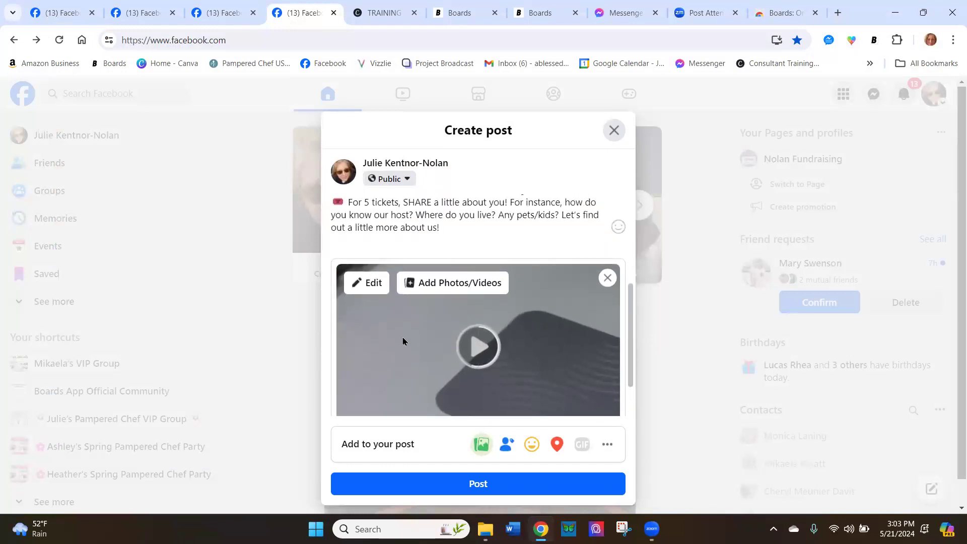
{"action": "scroll", "coordinate": [523, 324], "scroll_direction": "up", "scroll_amount": 2}
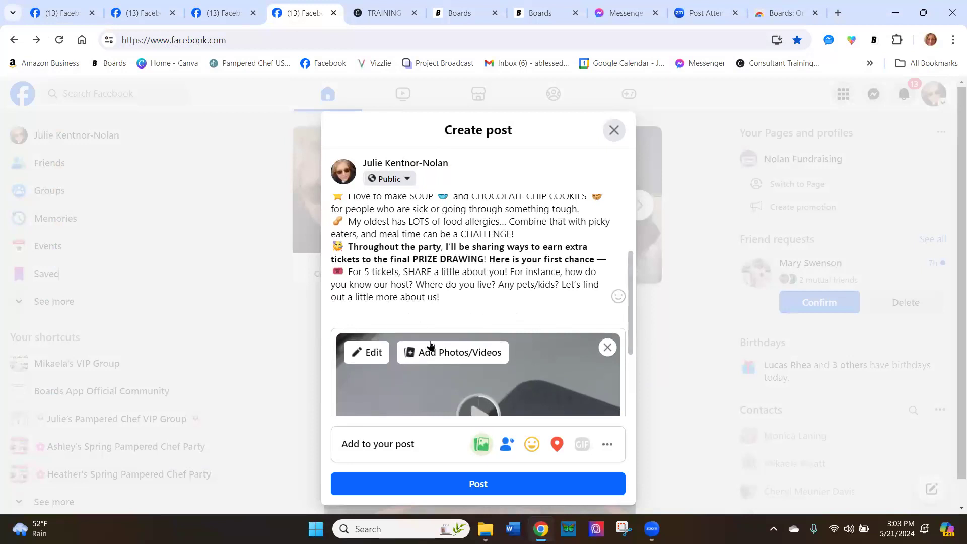
{"action": "scroll", "coordinate": [504, 416], "scroll_direction": "down", "scroll_amount": 2}
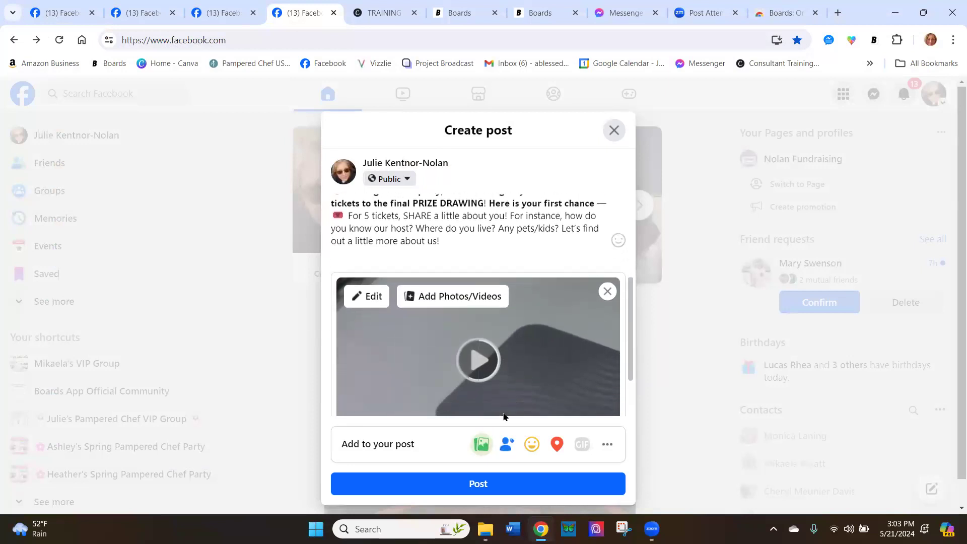
{"action": "scroll", "coordinate": [504, 416], "scroll_direction": "up", "scroll_amount": 1}
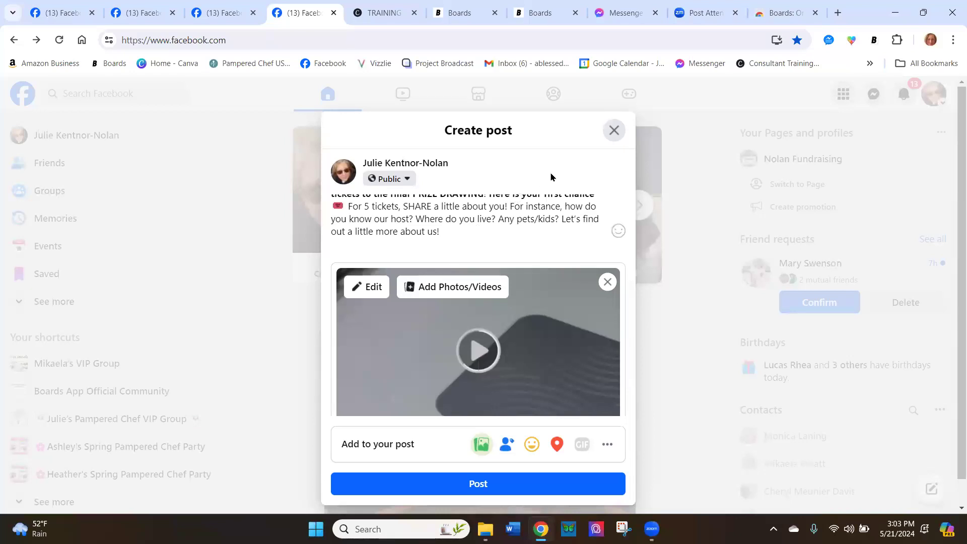
Switch to Messenger and send the Msg 2 SUNDAY one week before text from the Host Coaching ~ Grit board in the open chat
{"action": "left_click", "coordinate": [618, 12]}
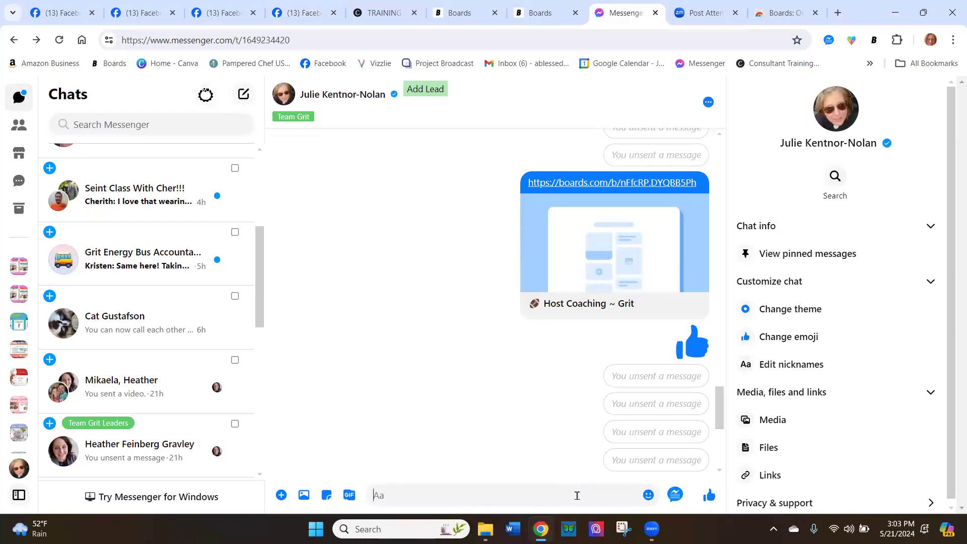
{"action": "left_click", "coordinate": [873, 40]}
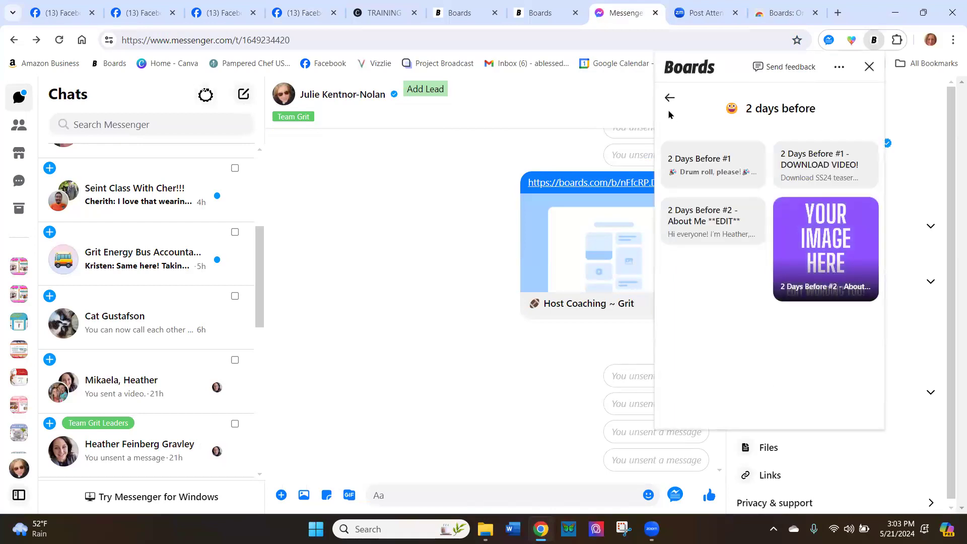
{"action": "left_click", "coordinate": [669, 100]}
{"action": "left_click", "coordinate": [669, 99]}
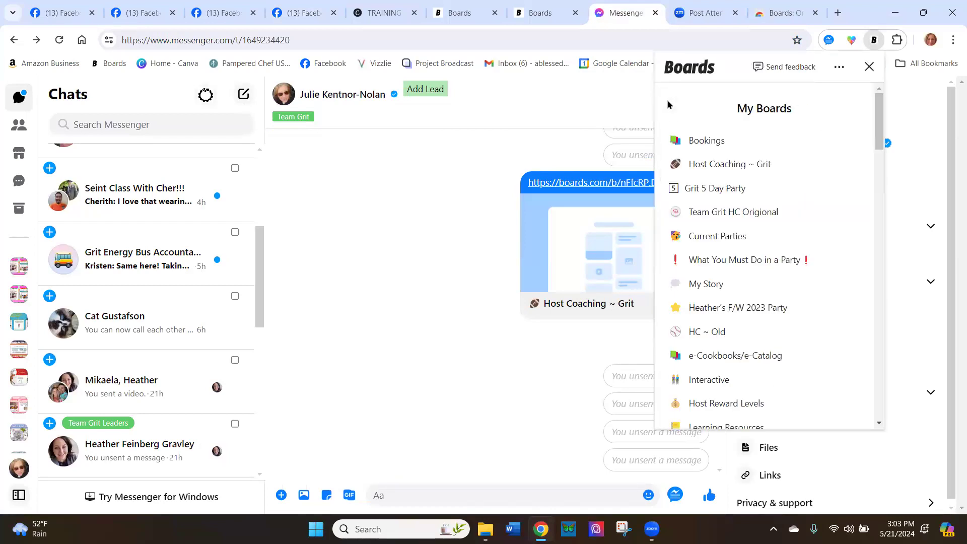
{"action": "left_click", "coordinate": [705, 165]}
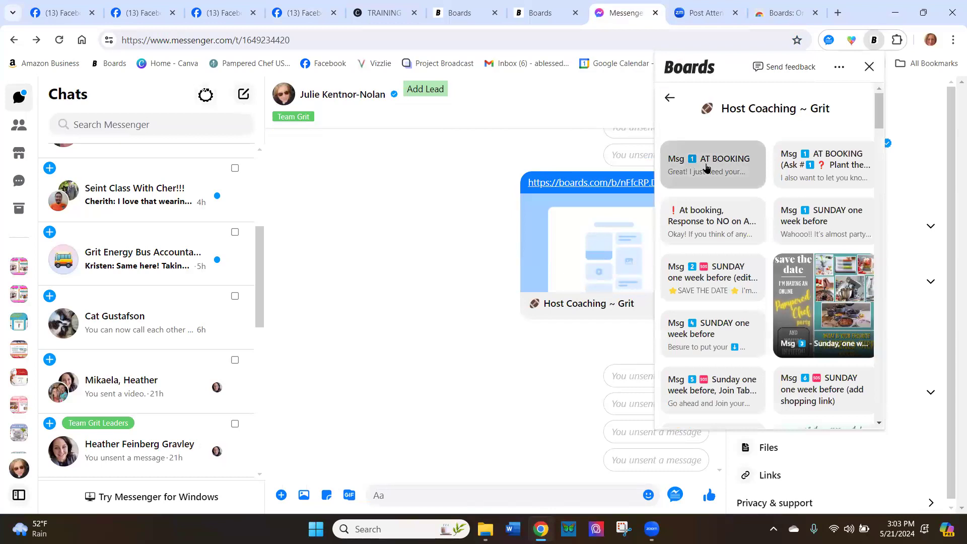
{"action": "left_click", "coordinate": [700, 275]}
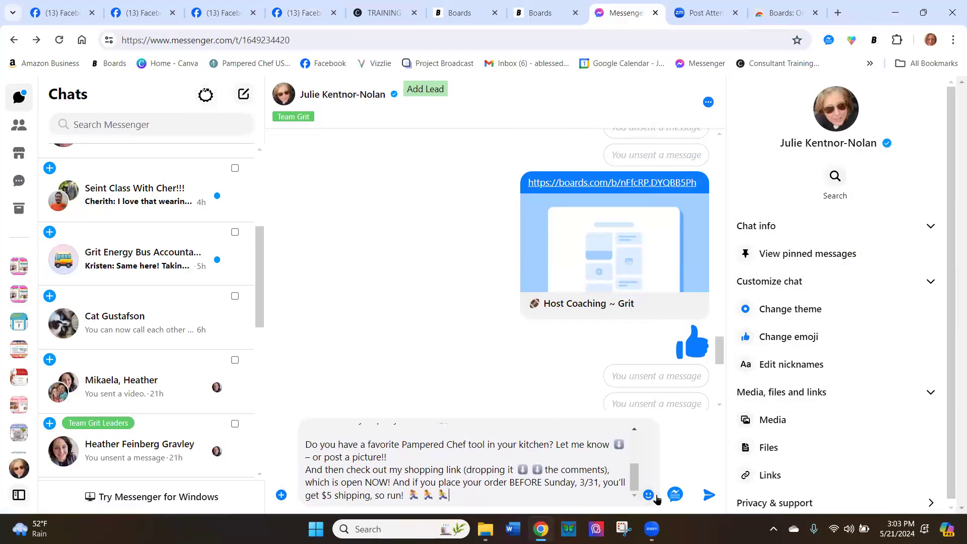
{"action": "left_click", "coordinate": [708, 496]}
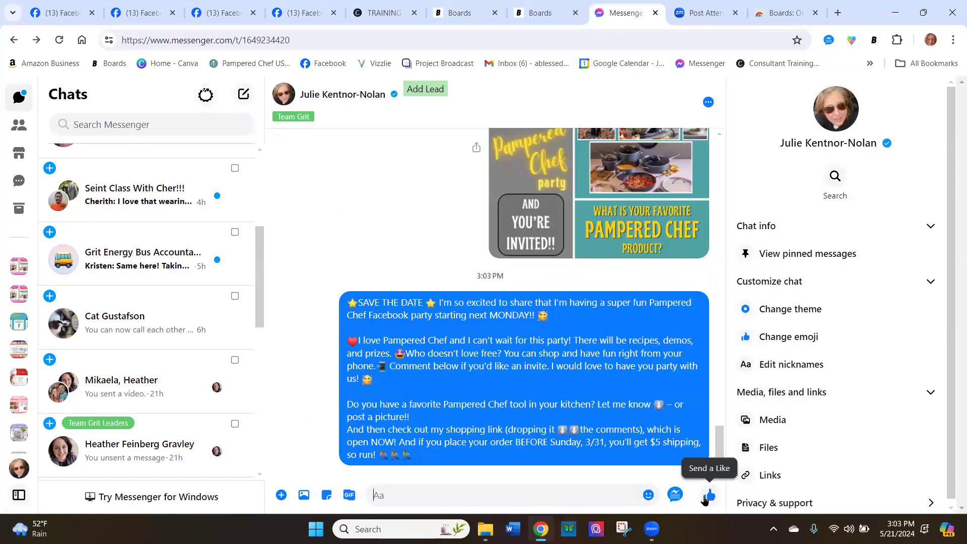
Send the guide to a $1000 party image from the Host Coaching ~ Grit board in the chat, followed by a thumbs-up
{"action": "left_click", "coordinate": [874, 40]}
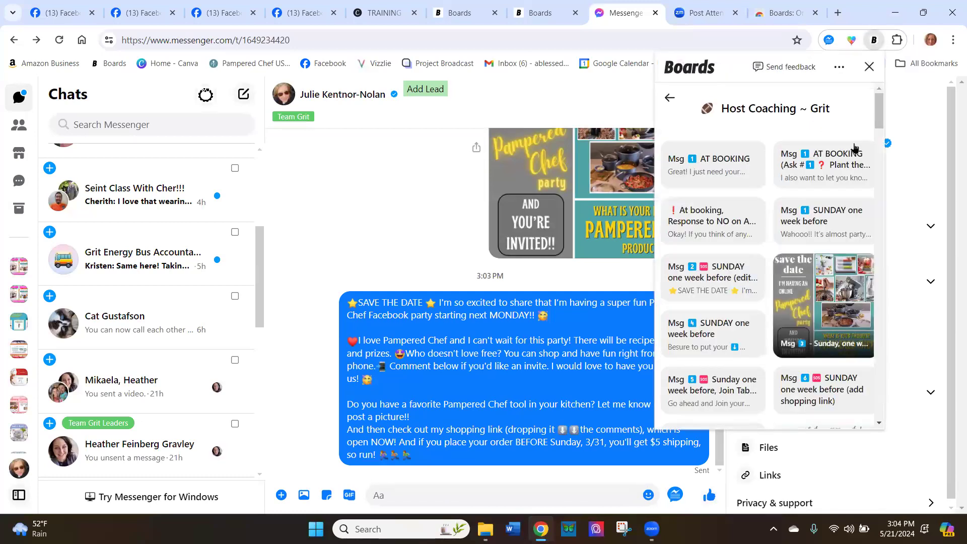
{"action": "scroll", "coordinate": [810, 287], "scroll_direction": "down", "scroll_amount": 4}
{"action": "left_click", "coordinate": [814, 303]}
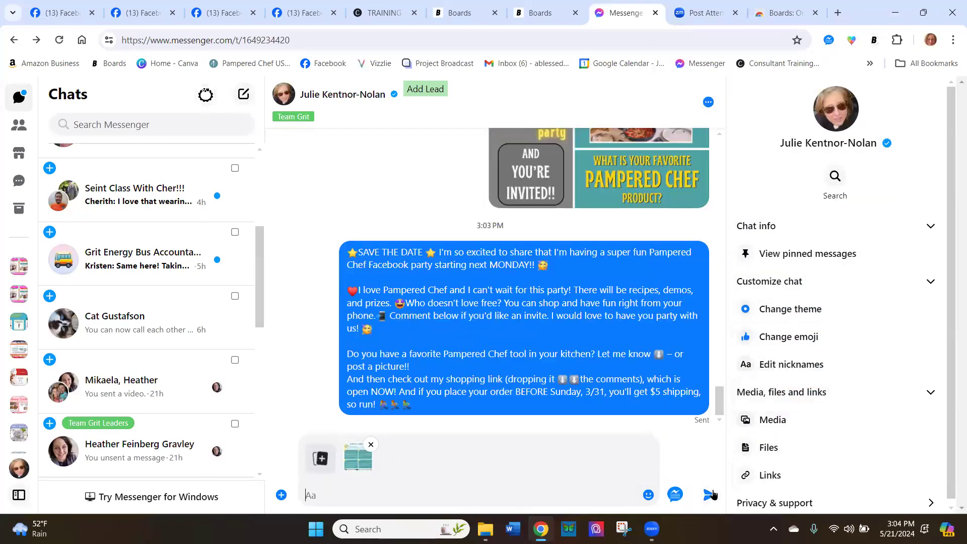
{"action": "left_click", "coordinate": [710, 495]}
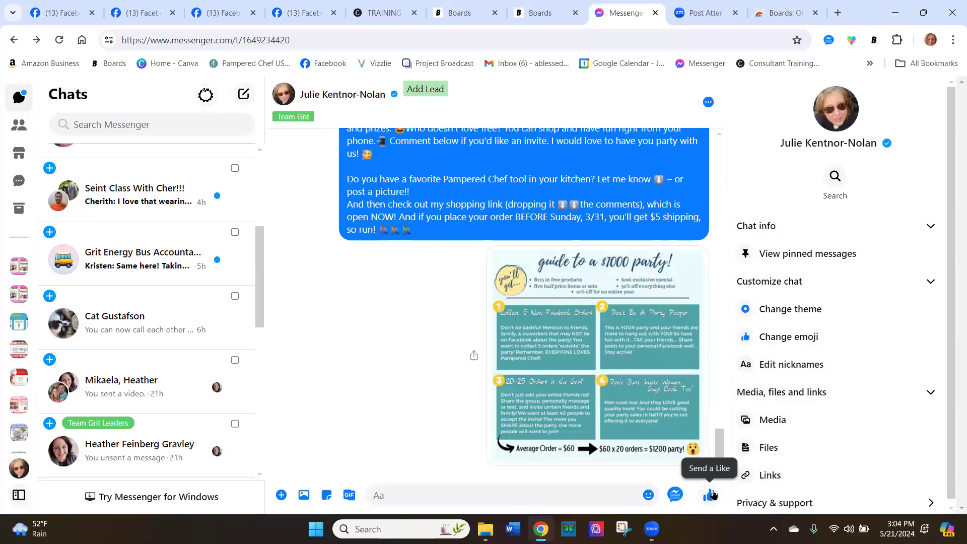
{"action": "left_click", "coordinate": [710, 495]}
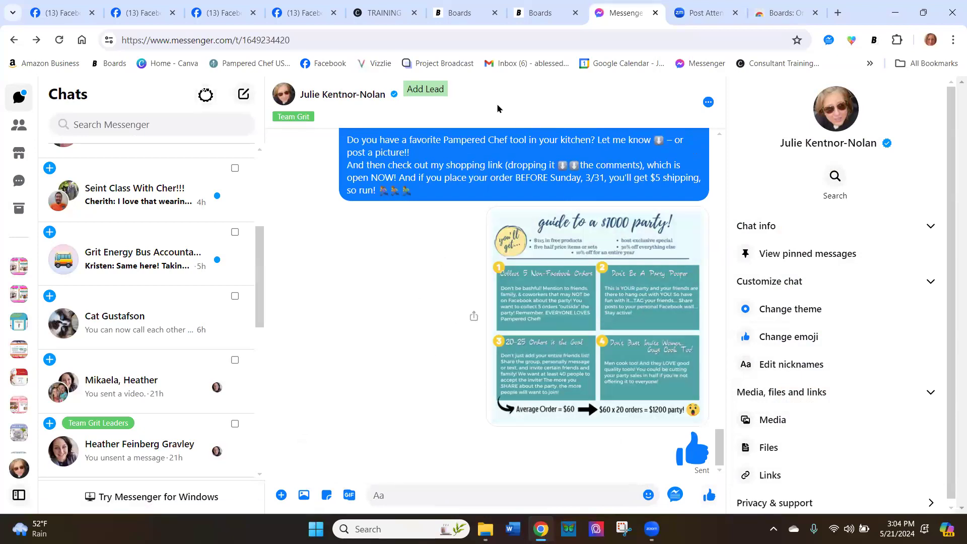
Return to the Facebook draft with the attached video, discard it by reloading Facebook, and start a new empty post
{"action": "left_click", "coordinate": [304, 13]}
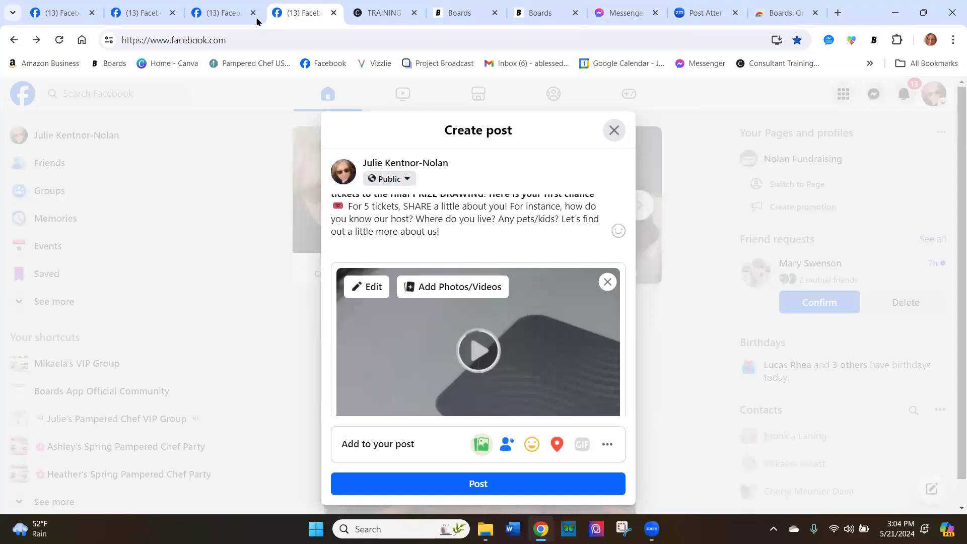
{"action": "left_click", "coordinate": [326, 64]}
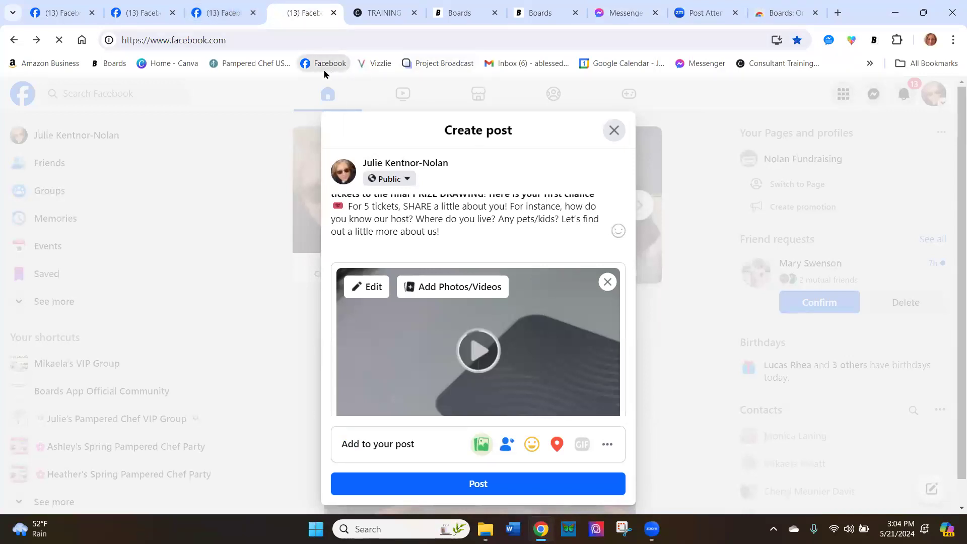
{"action": "left_click", "coordinate": [527, 129]}
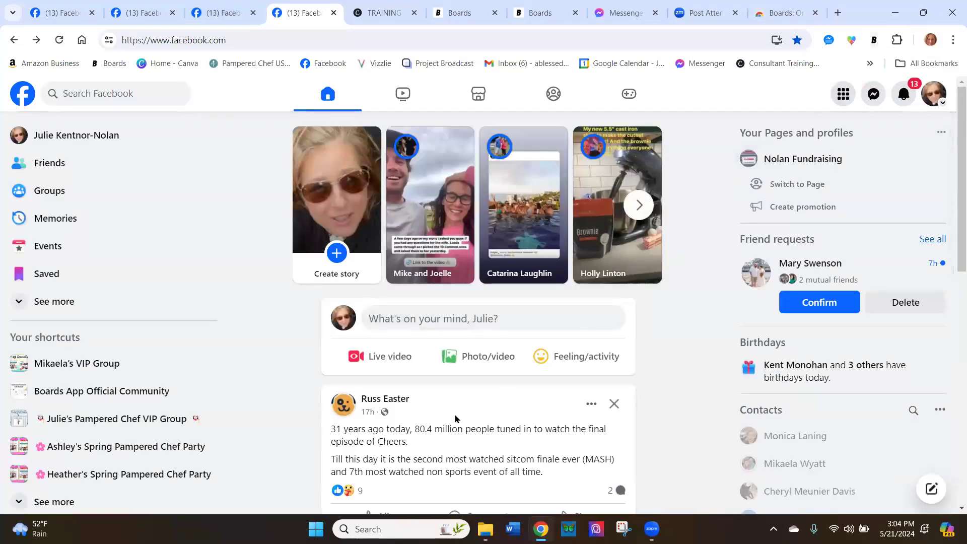
{"action": "left_click", "coordinate": [436, 322]}
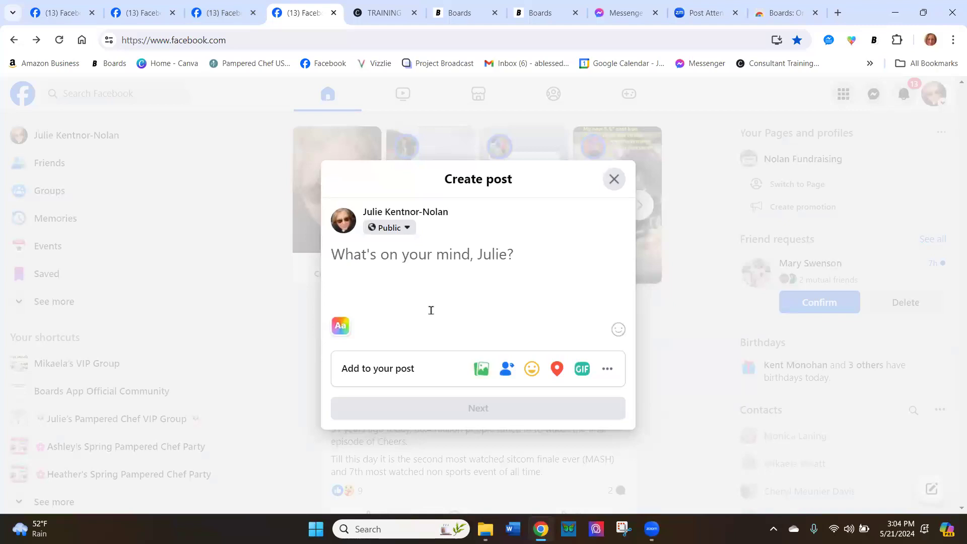
Copy the 3DaysBefore #1 - WELCOME TO THE PARTY text from the 20 min party board in the Boards web app into the Facebook post
{"action": "left_click", "coordinate": [532, 16]}
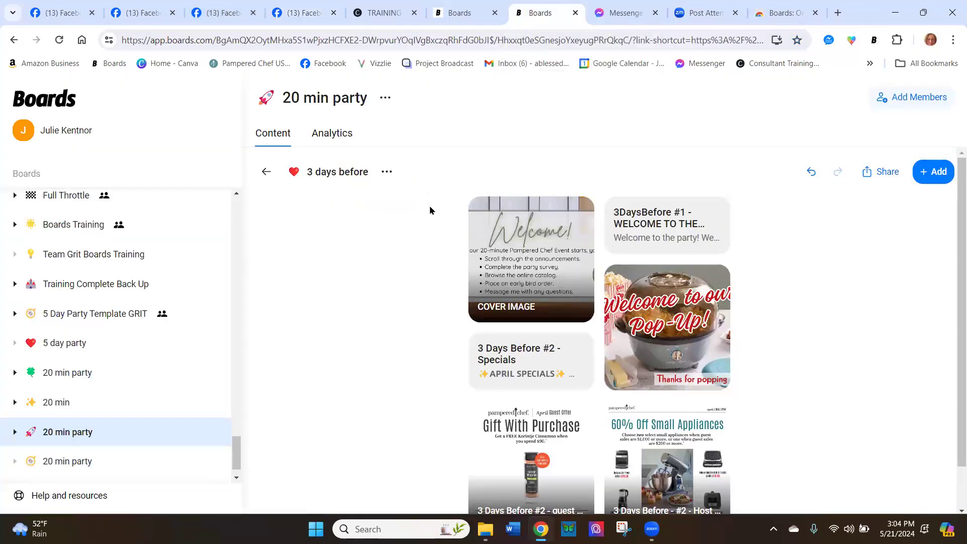
{"action": "left_click", "coordinate": [691, 238]}
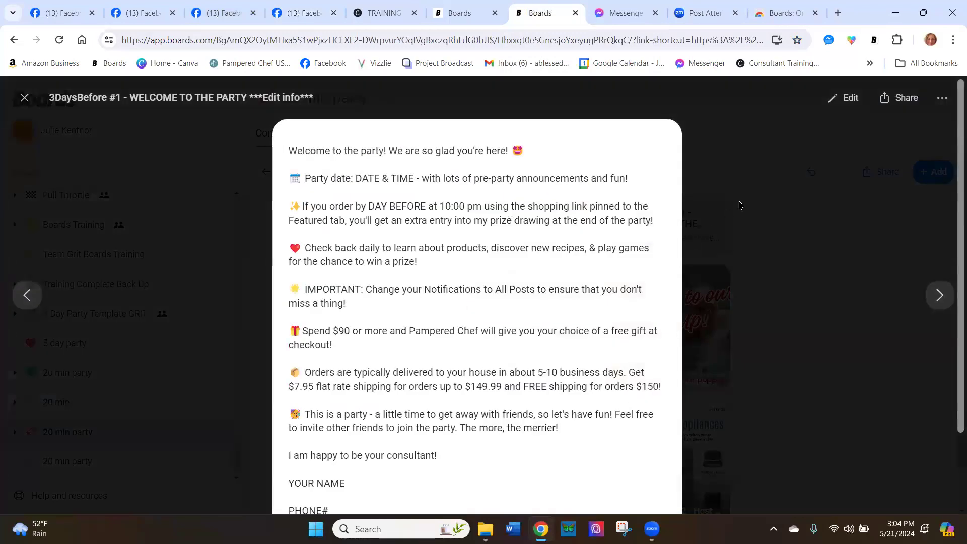
{"action": "left_click", "coordinate": [897, 105]}
{"action": "left_click", "coordinate": [302, 13]}
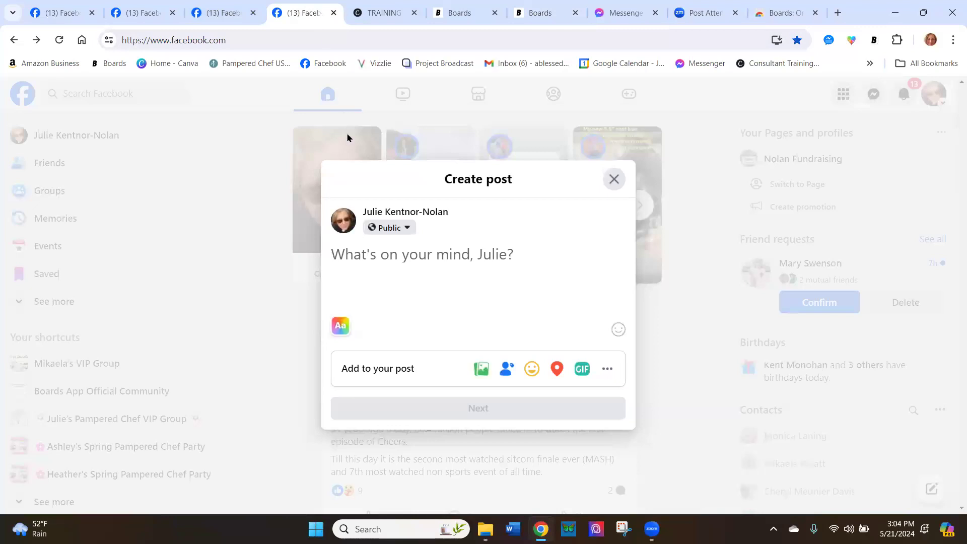
{"action": "right_click", "coordinate": [356, 262]}
{"action": "scroll", "coordinate": [368, 242], "scroll_direction": "down", "scroll_amount": 2}
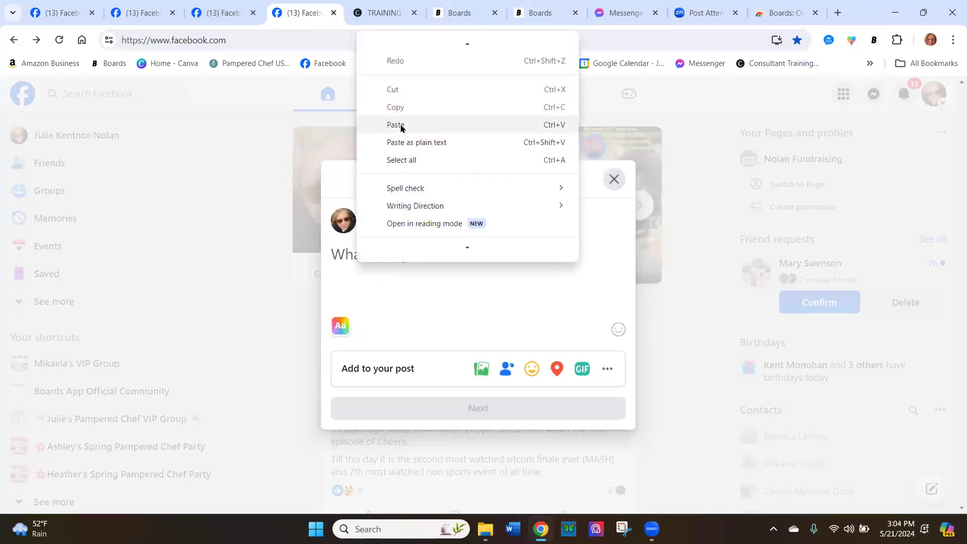
{"action": "left_click", "coordinate": [400, 125]}
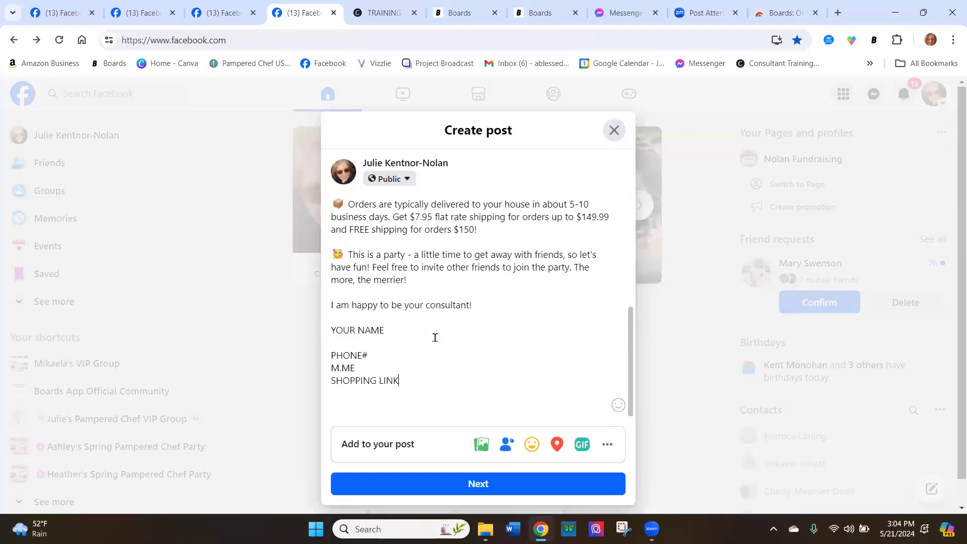
Copy the Welcome post Pic #1 image from the other 20 min party board in Boards and paste it into the Facebook post draft
{"action": "left_click", "coordinate": [453, 14]}
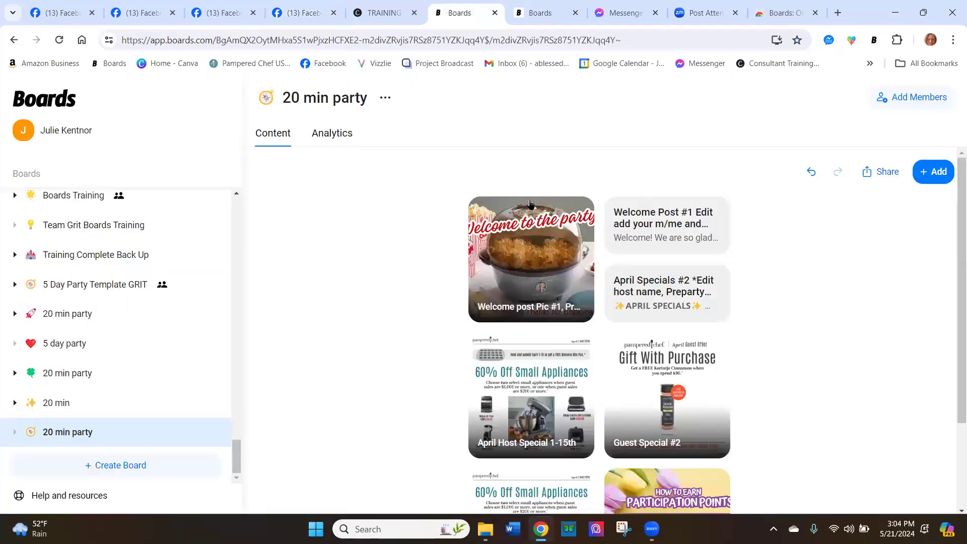
{"action": "left_click", "coordinate": [542, 288]}
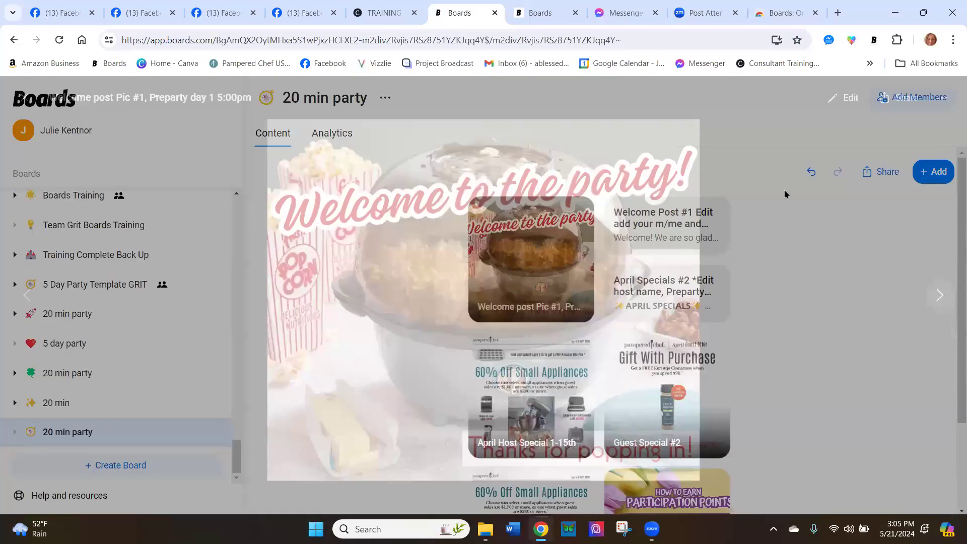
{"action": "left_click", "coordinate": [899, 98]}
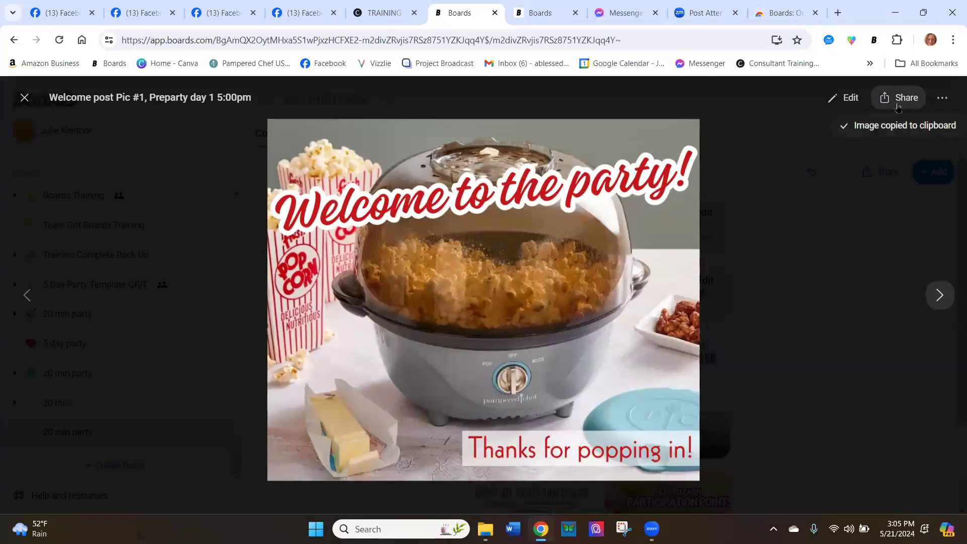
{"action": "left_click", "coordinate": [313, 8]}
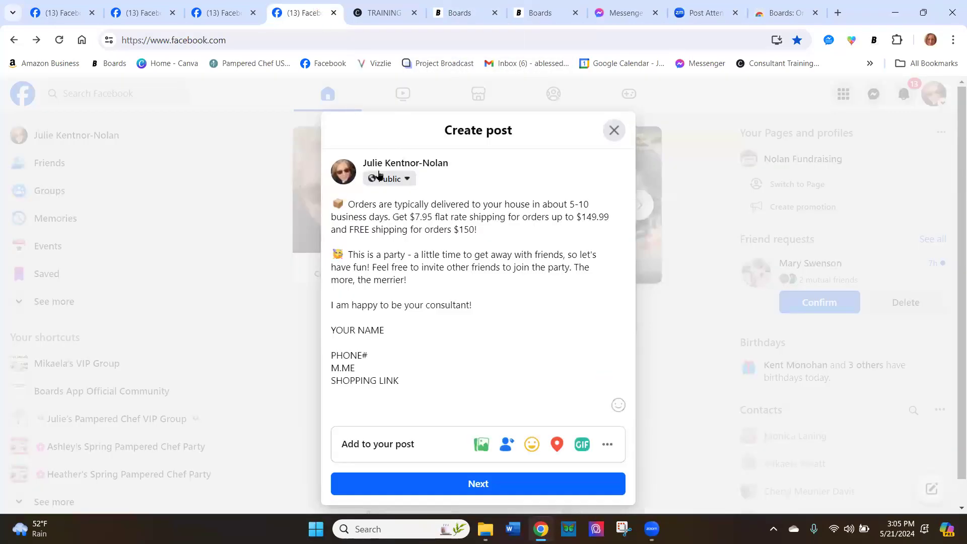
{"action": "right_click", "coordinate": [425, 320]}
{"action": "left_click", "coordinate": [454, 175]}
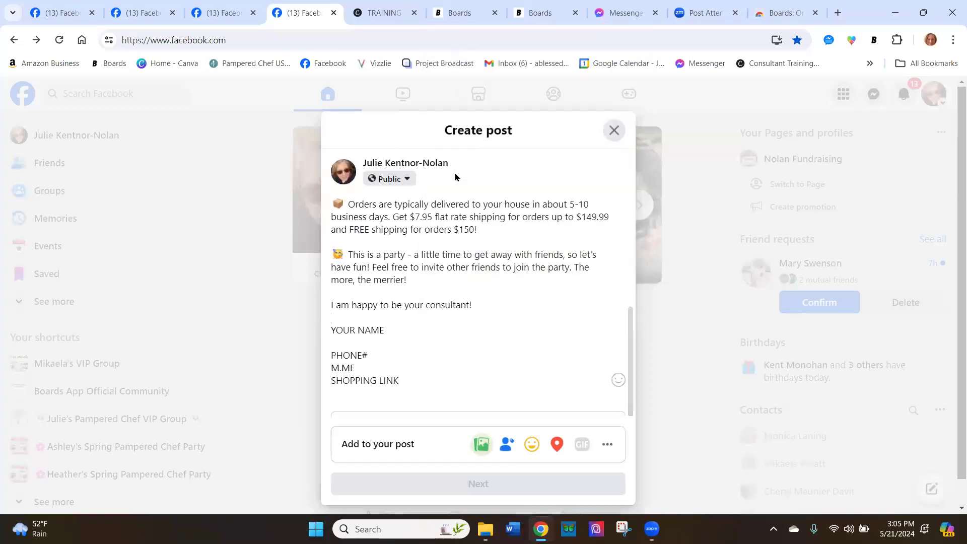
{"action": "scroll", "coordinate": [450, 263], "scroll_direction": "down", "scroll_amount": 5}
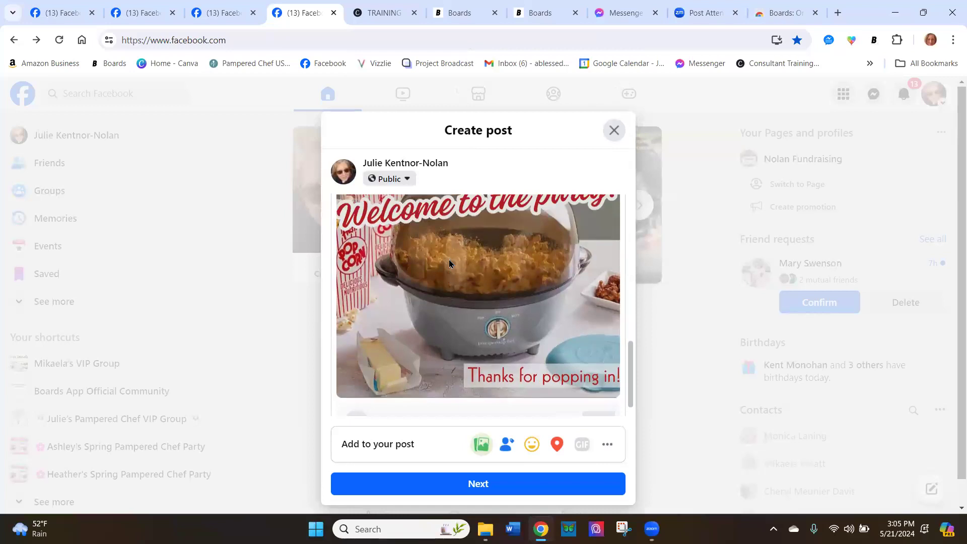
Review the welcome text in the Facebook draft, switch to the Messenger chat, and open the Boards extension there
{"action": "scroll", "coordinate": [450, 263], "scroll_direction": "up", "scroll_amount": 5}
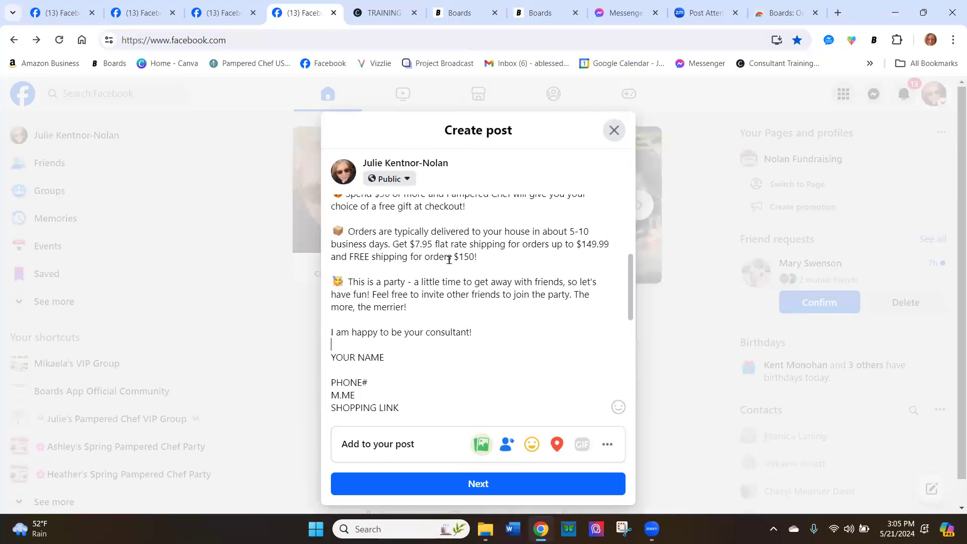
{"action": "scroll", "coordinate": [450, 259], "scroll_direction": "up", "scroll_amount": 3}
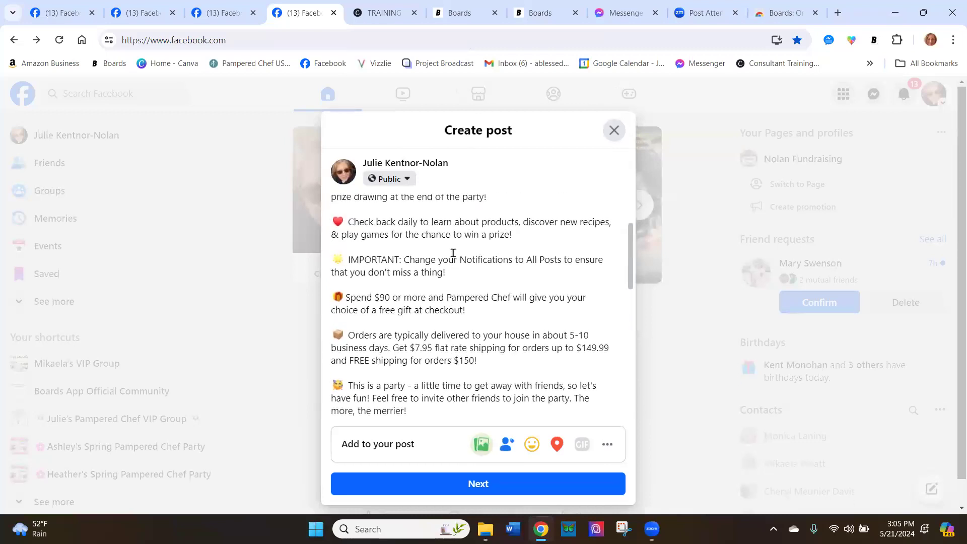
{"action": "left_click", "coordinate": [610, 13]}
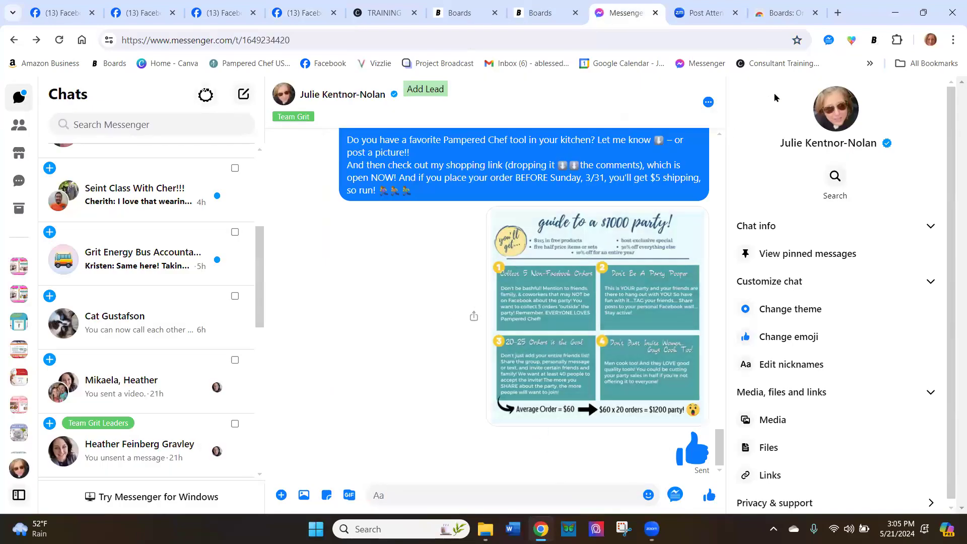
{"action": "left_click", "coordinate": [875, 38]}
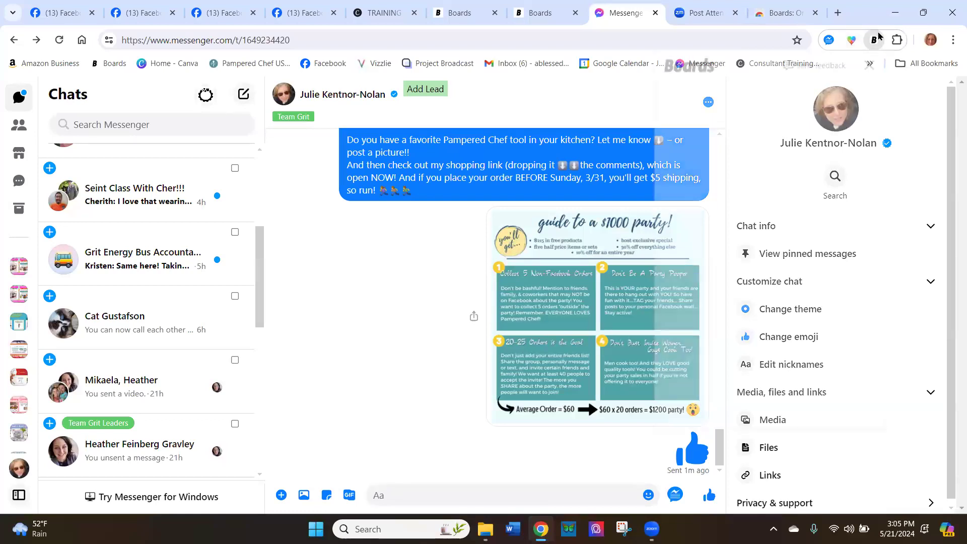
Copy the April Specials #2 text from the 20 min party board in the Boards web app
{"action": "left_click", "coordinate": [447, 15]}
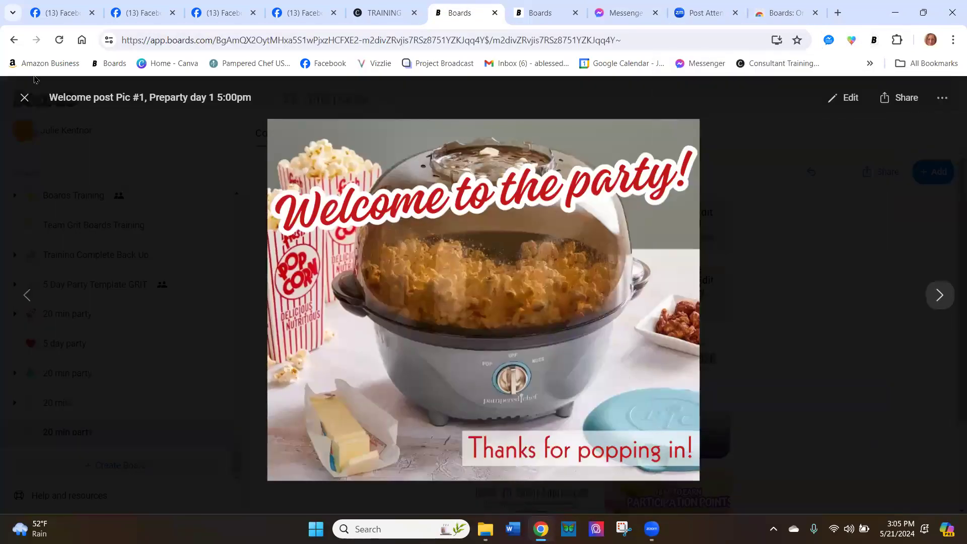
{"action": "left_click", "coordinate": [24, 98]}
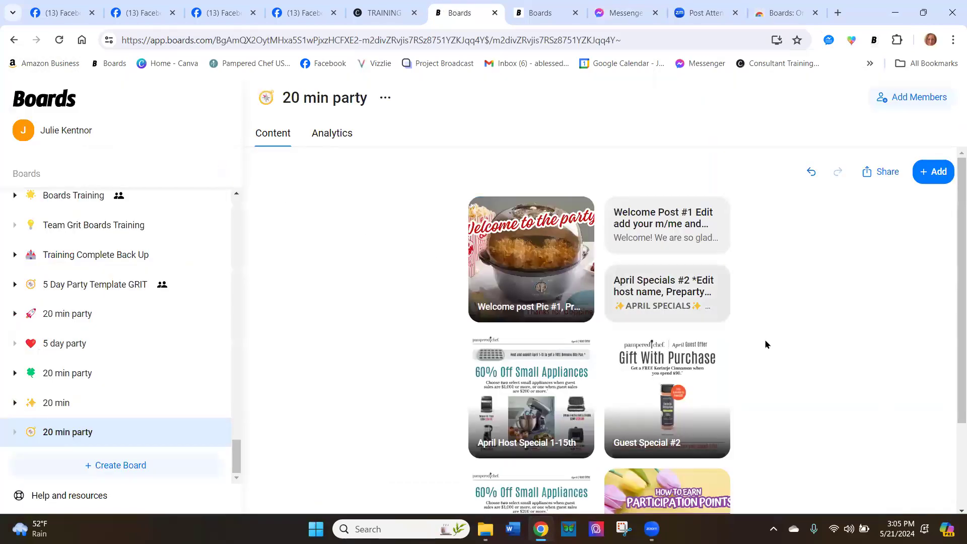
{"action": "left_click", "coordinate": [662, 294]}
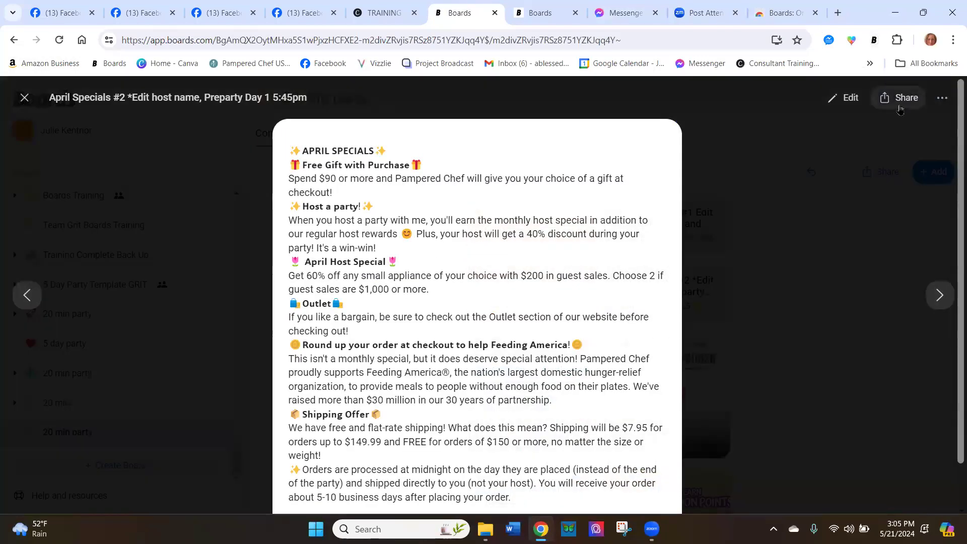
{"action": "left_click", "coordinate": [898, 97]}
Paste the copied April Specials text into the open Messenger chat and send it
{"action": "left_click", "coordinate": [625, 13]}
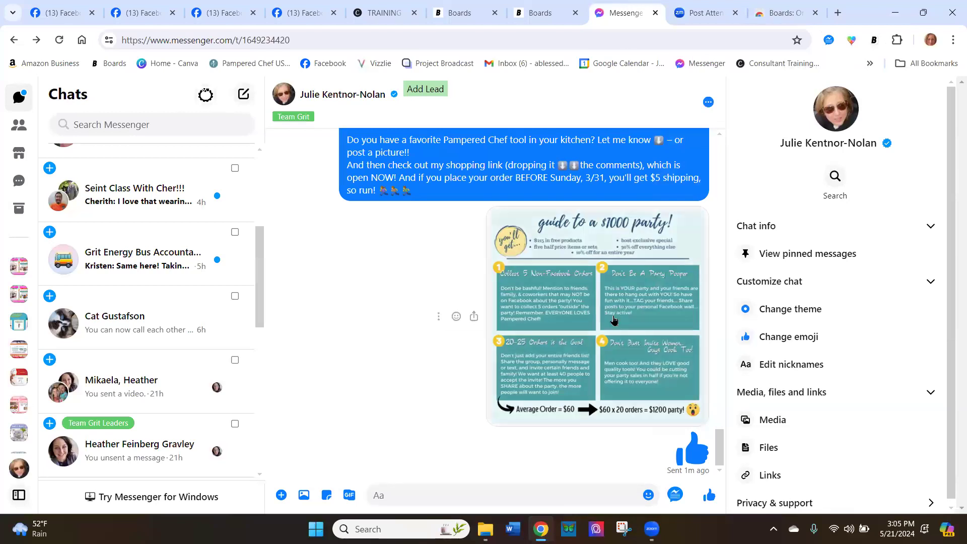
{"action": "right_click", "coordinate": [593, 494]}
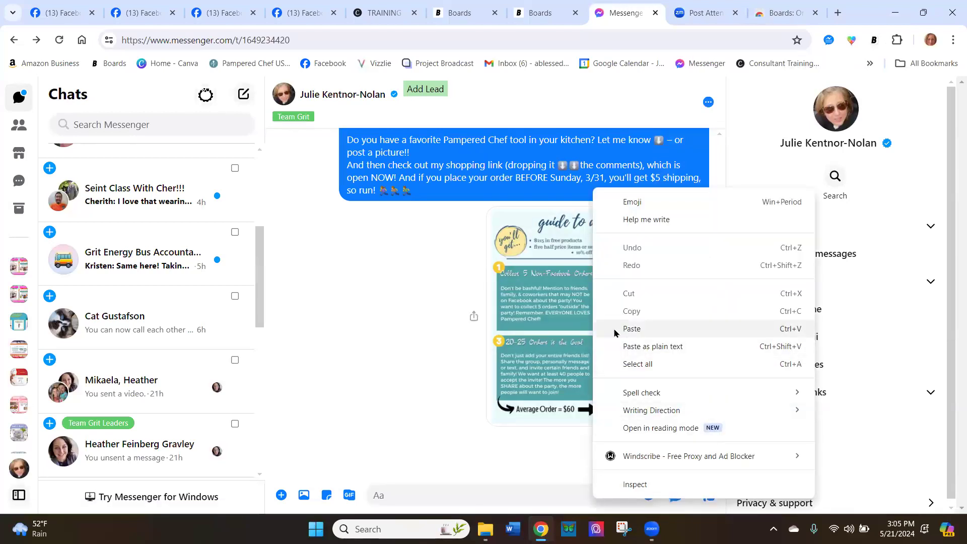
{"action": "left_click", "coordinate": [631, 328]}
{"action": "left_click", "coordinate": [706, 498]}
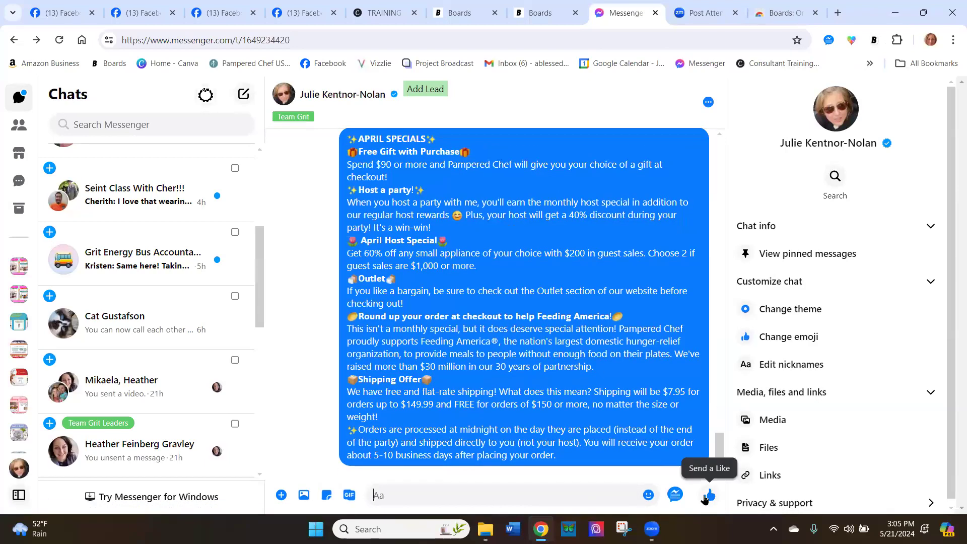